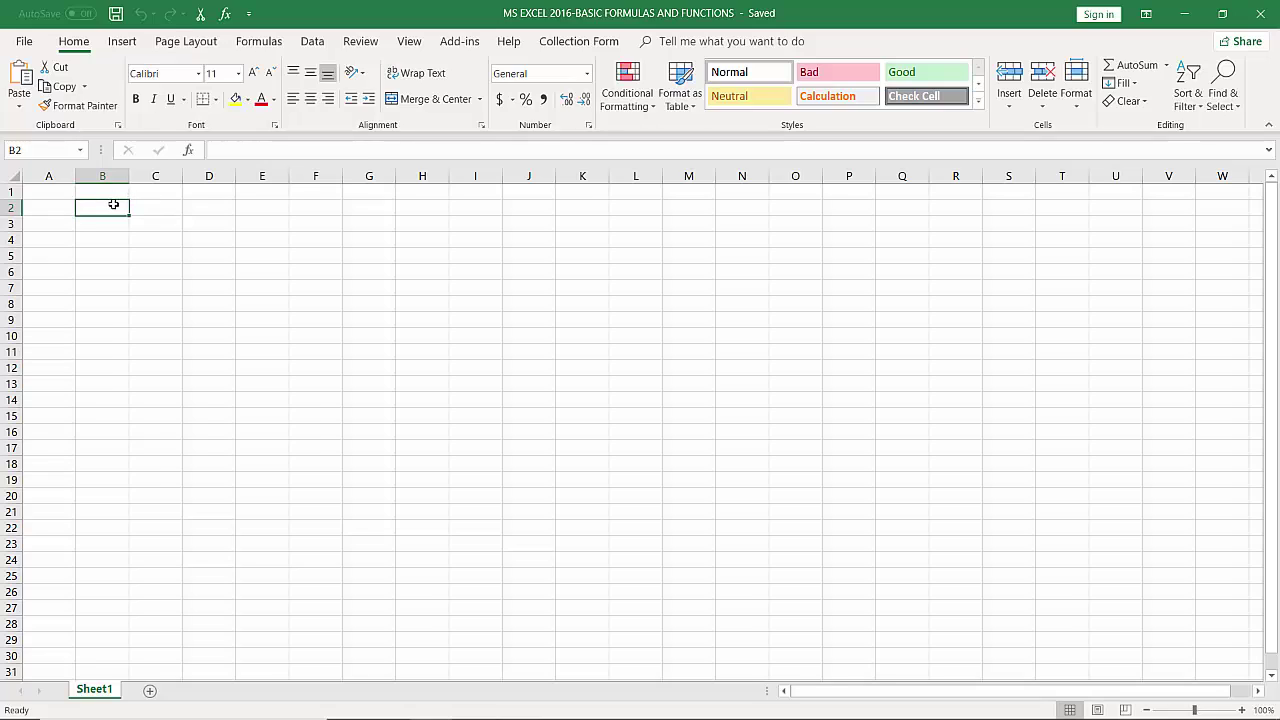
# - Enter the column headers "Emp. ID" in cell B2 and "Emp. Name" in cell C2
pyautogui.write('e')
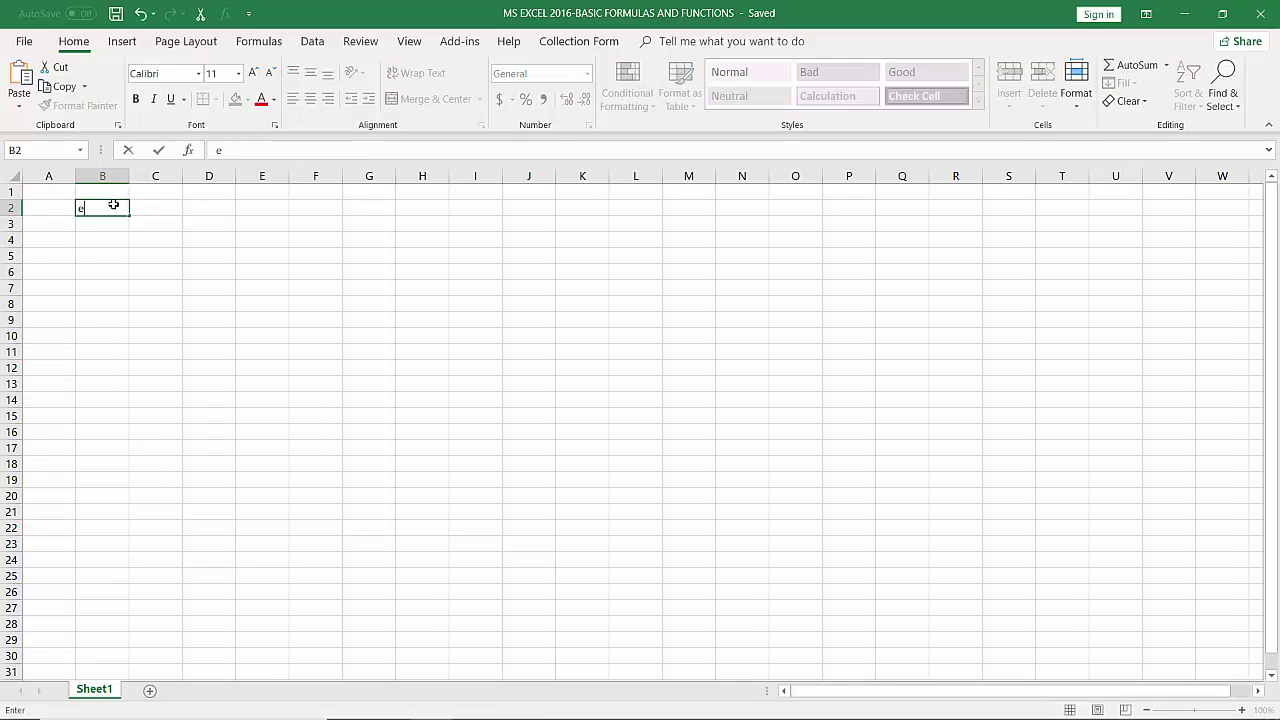
pyautogui.press('BackSpace')
pyautogui.write('Emp. ID')
pyautogui.press('Tab')
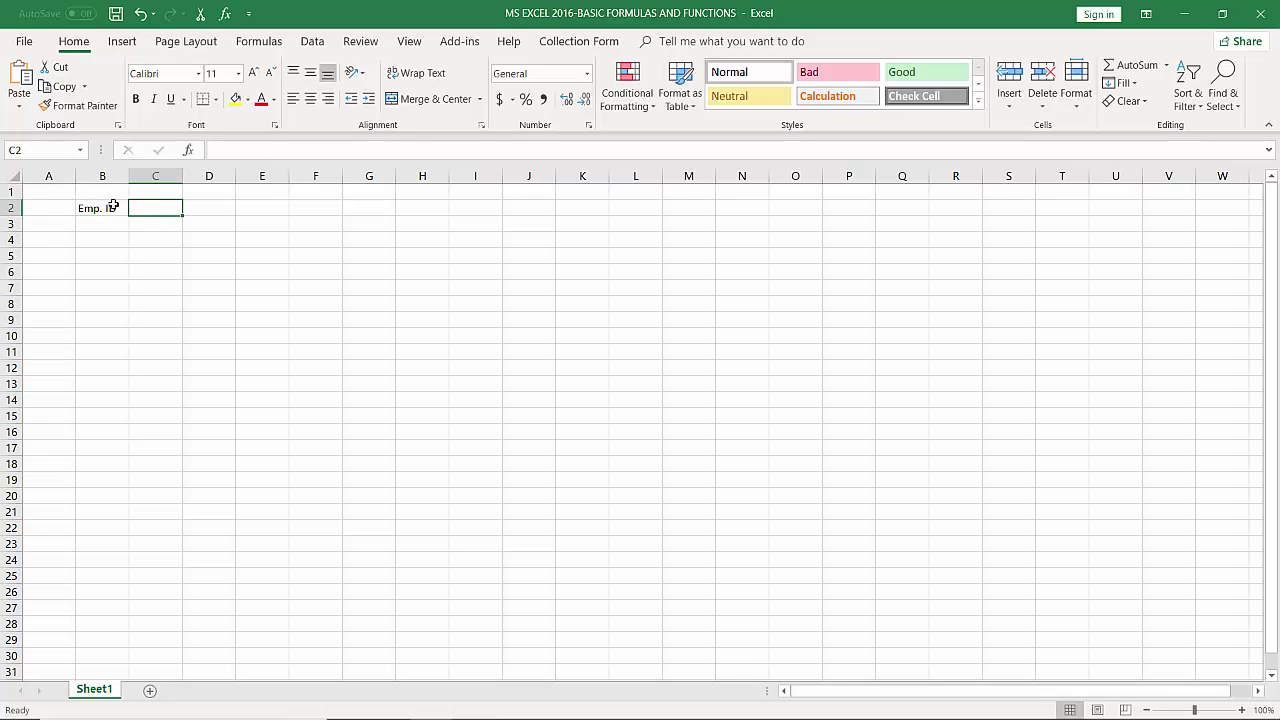
pyautogui.write('Em')
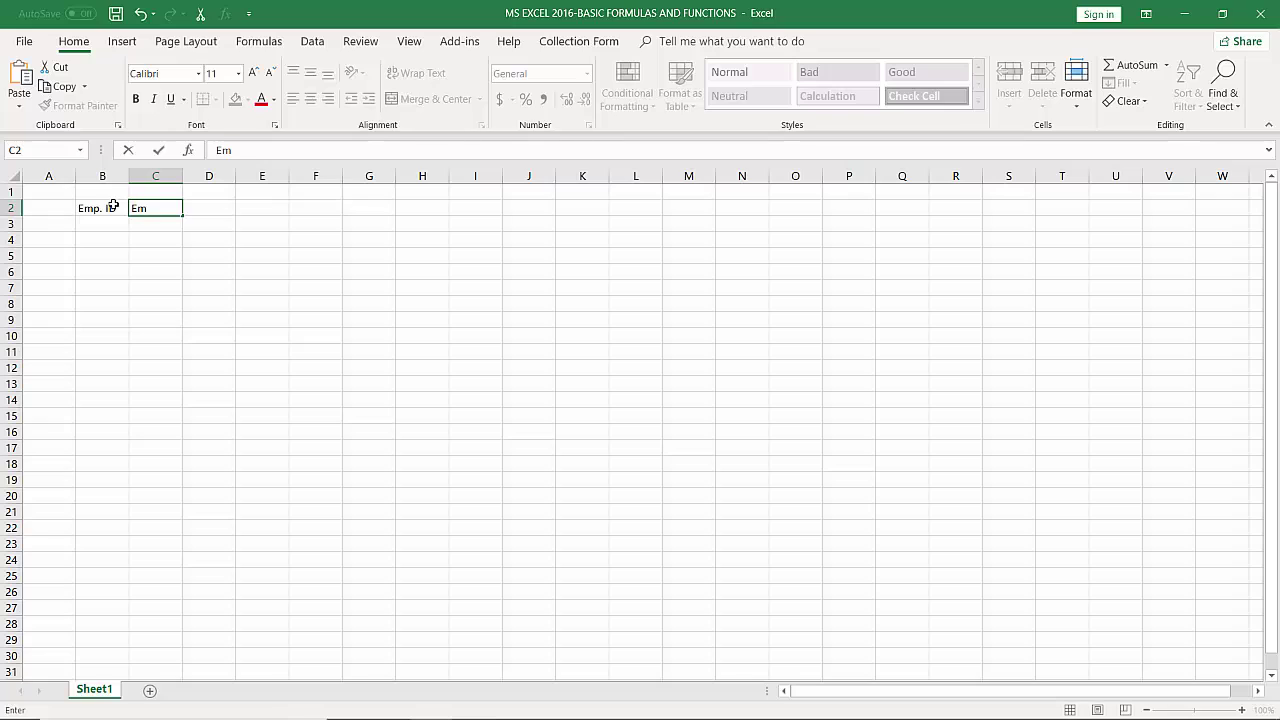
pyautogui.write('p. Name')
pyautogui.press('Tab')
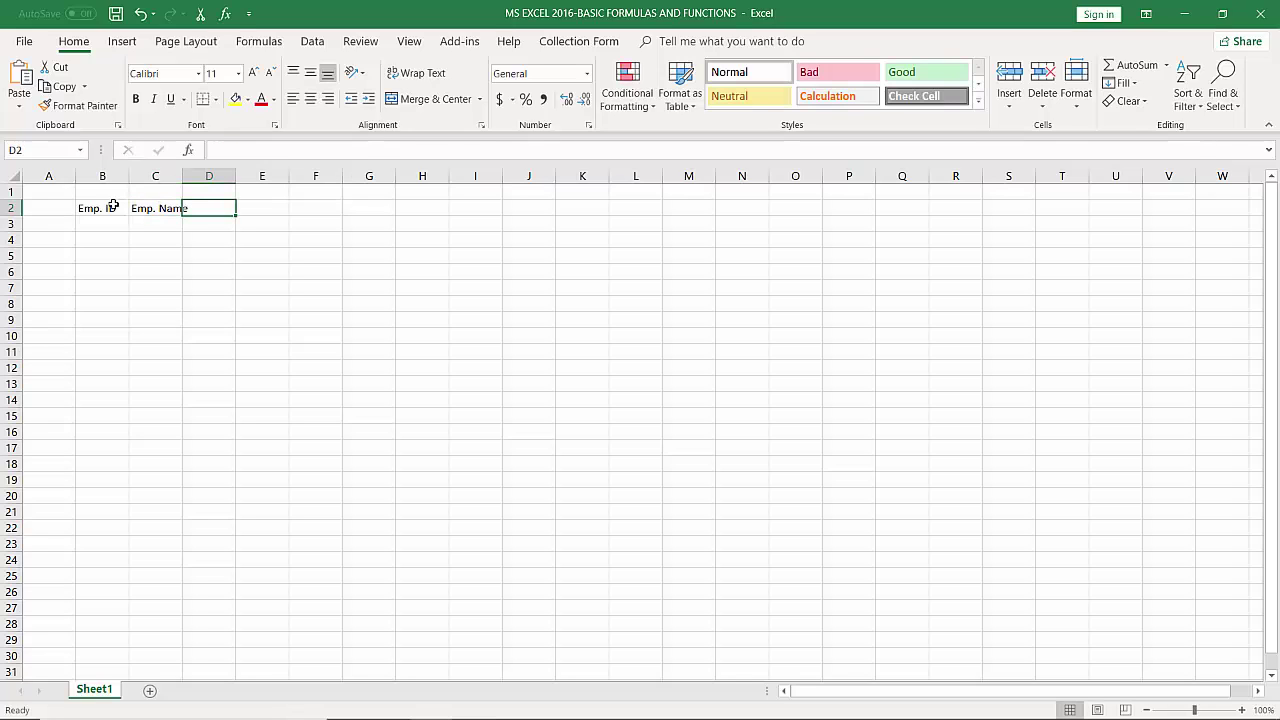
# - Add the column header "Product Name" in cell D2
pyautogui.write('p')
pyautogui.press('BackSpace')
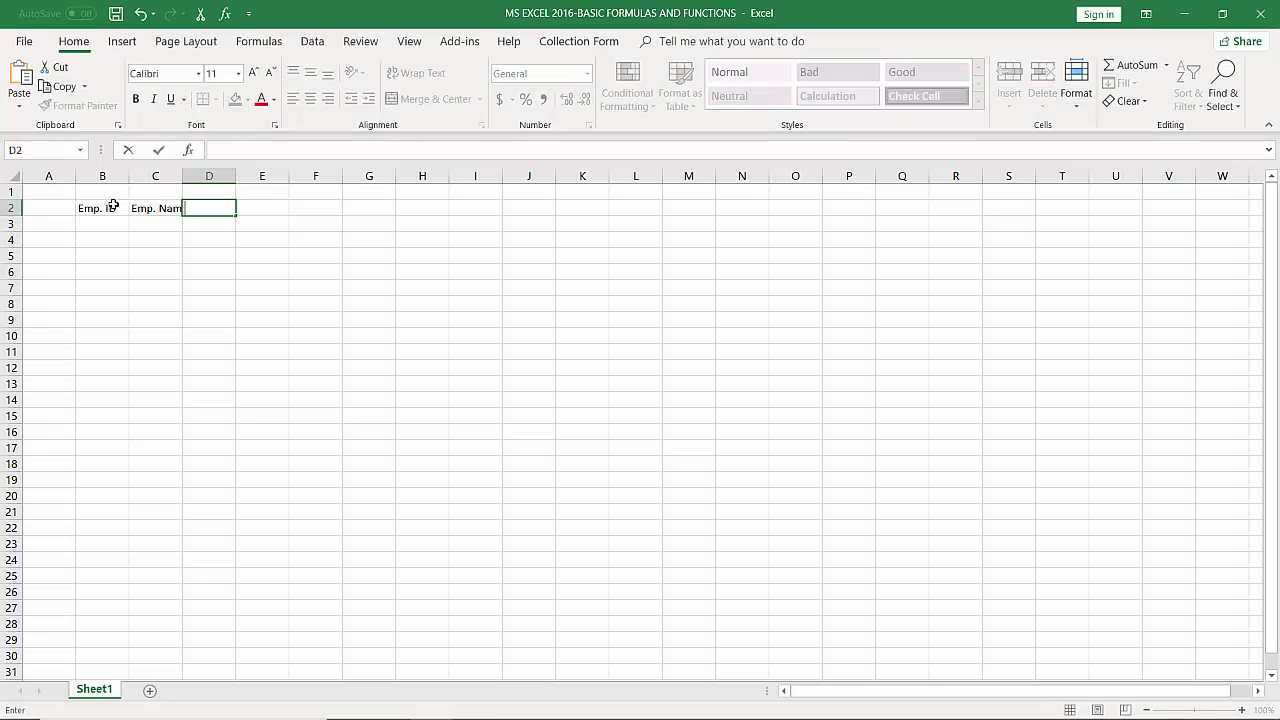
pyautogui.press('Tab')
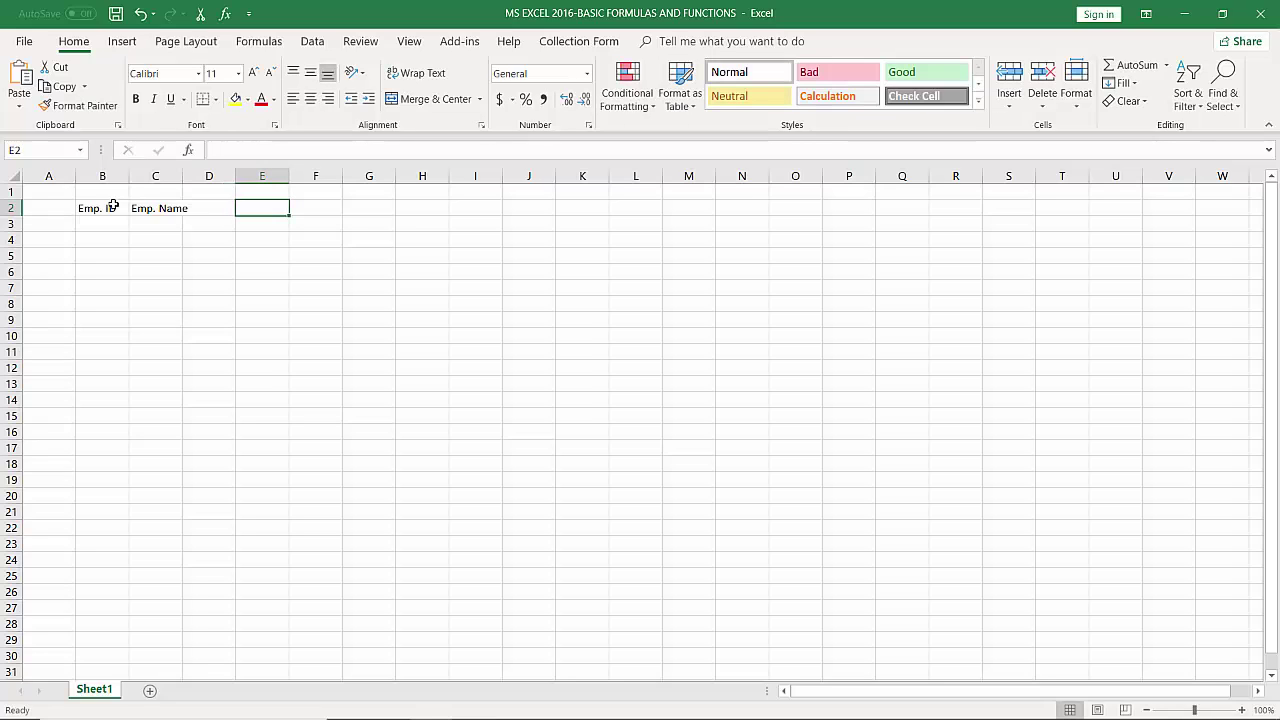
pyautogui.press('Left')
pyautogui.write('P')
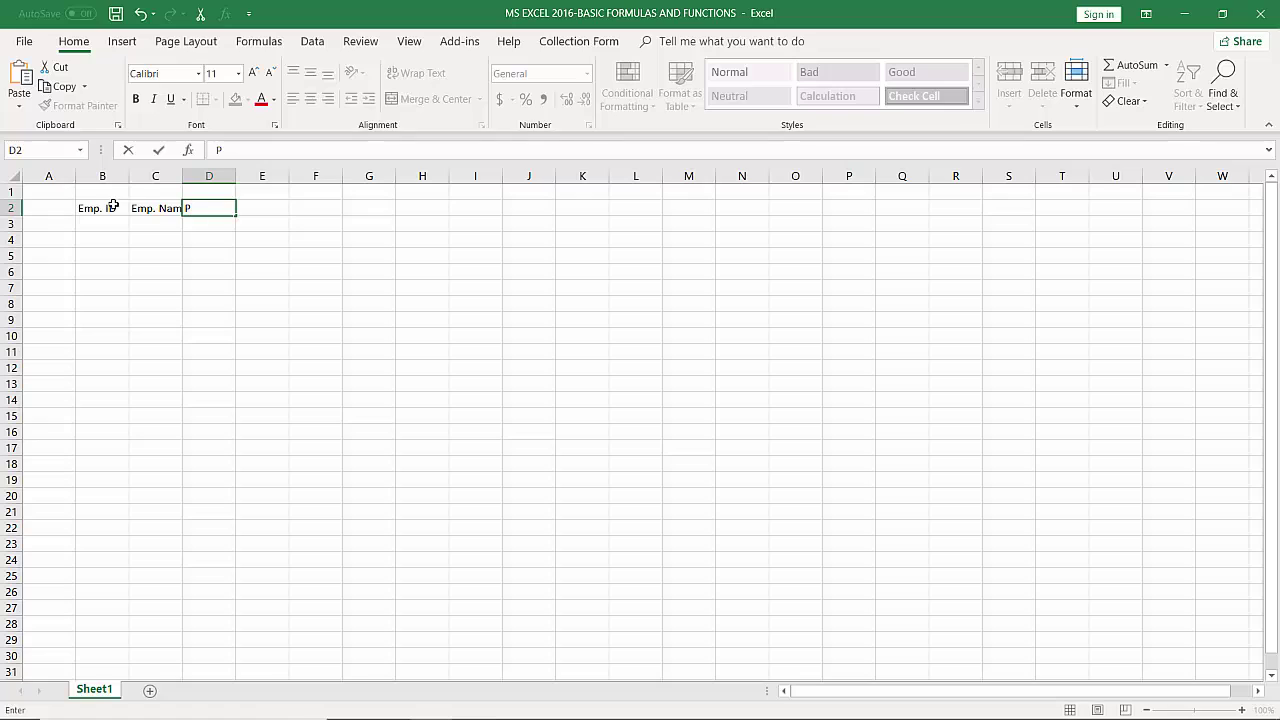
pyautogui.write('roduct Name')
pyautogui.press('Tab')
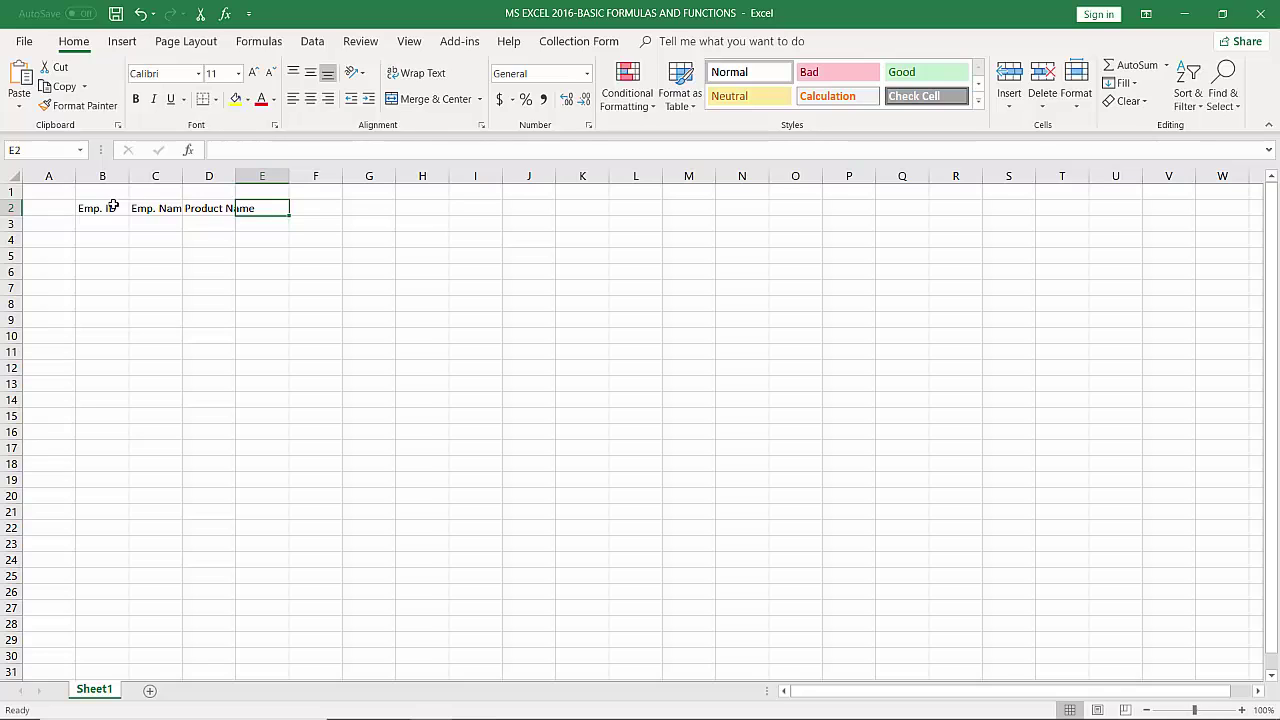
# - Enter the month headers March, April, May, June and July in cells E2 through I2
pyautogui.write('march')
pyautogui.press('Tab')
pyautogui.write('A')
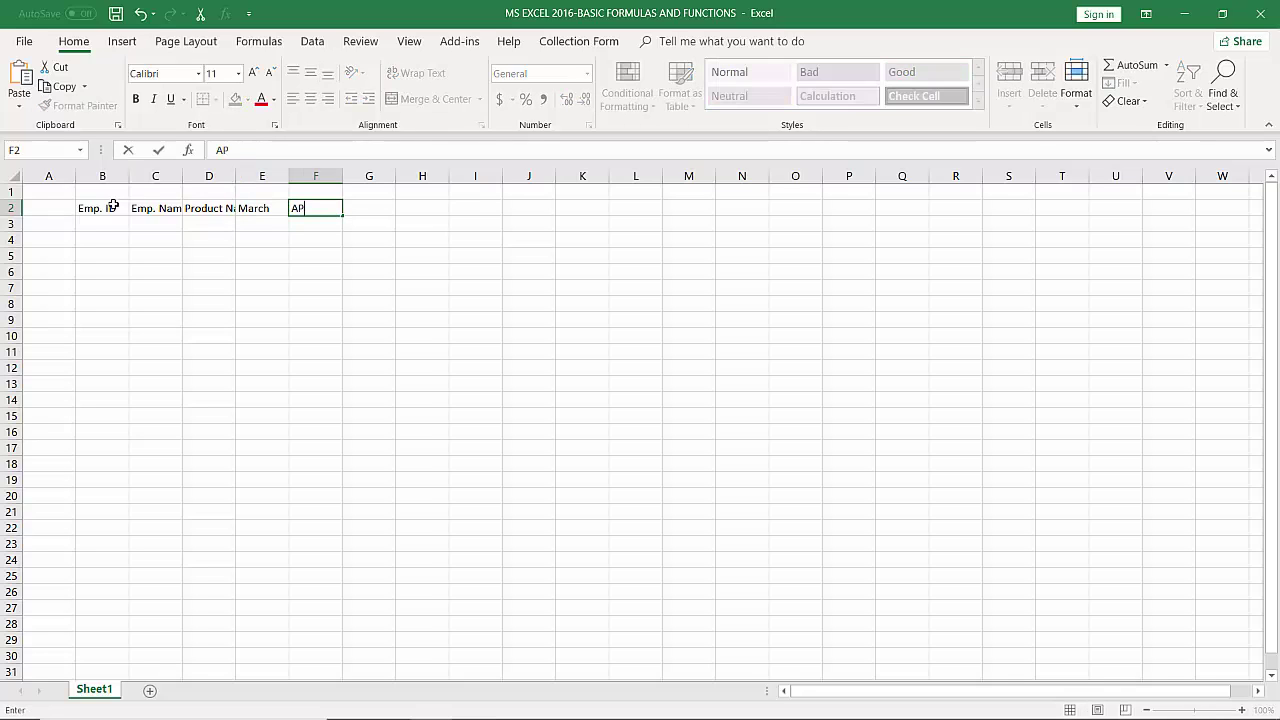
pyautogui.write('pril')
pyautogui.press('Tab')
pyautogui.write('May')
pyautogui.press('Tab')
pyautogui.write('Ju')
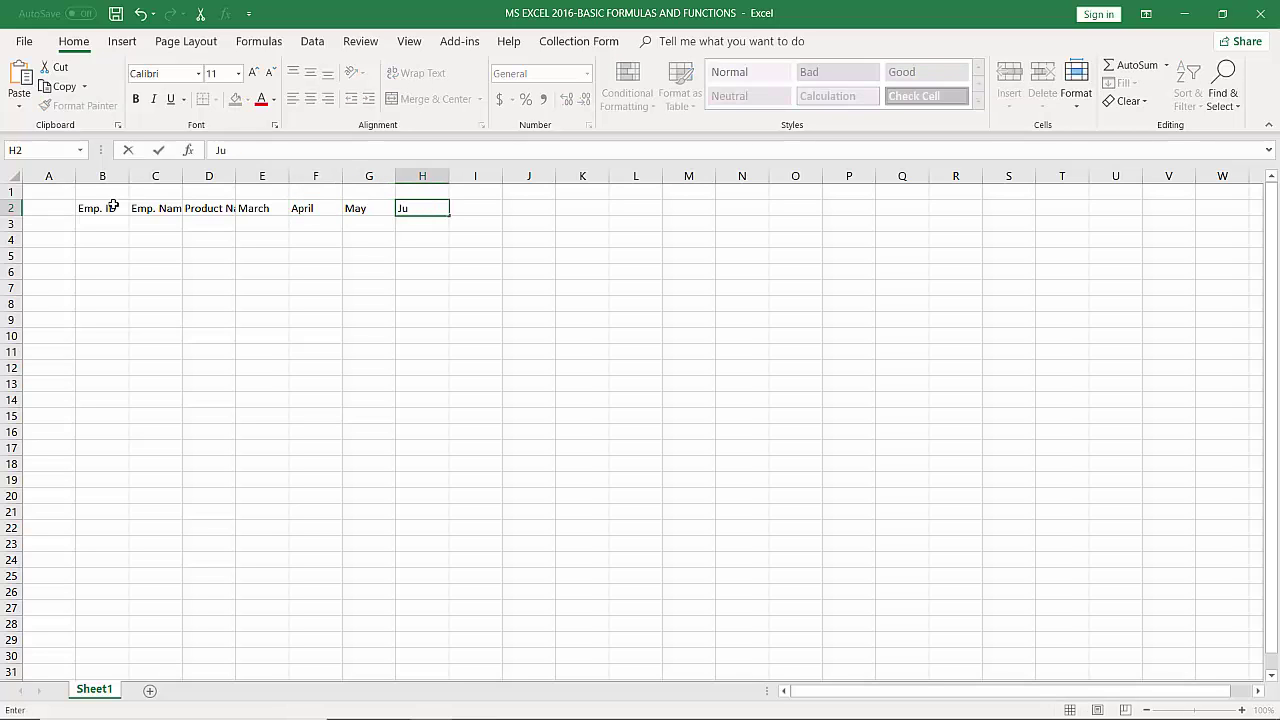
pyautogui.write('ne')
pyautogui.press('Tab')
pyautogui.write('Jul')
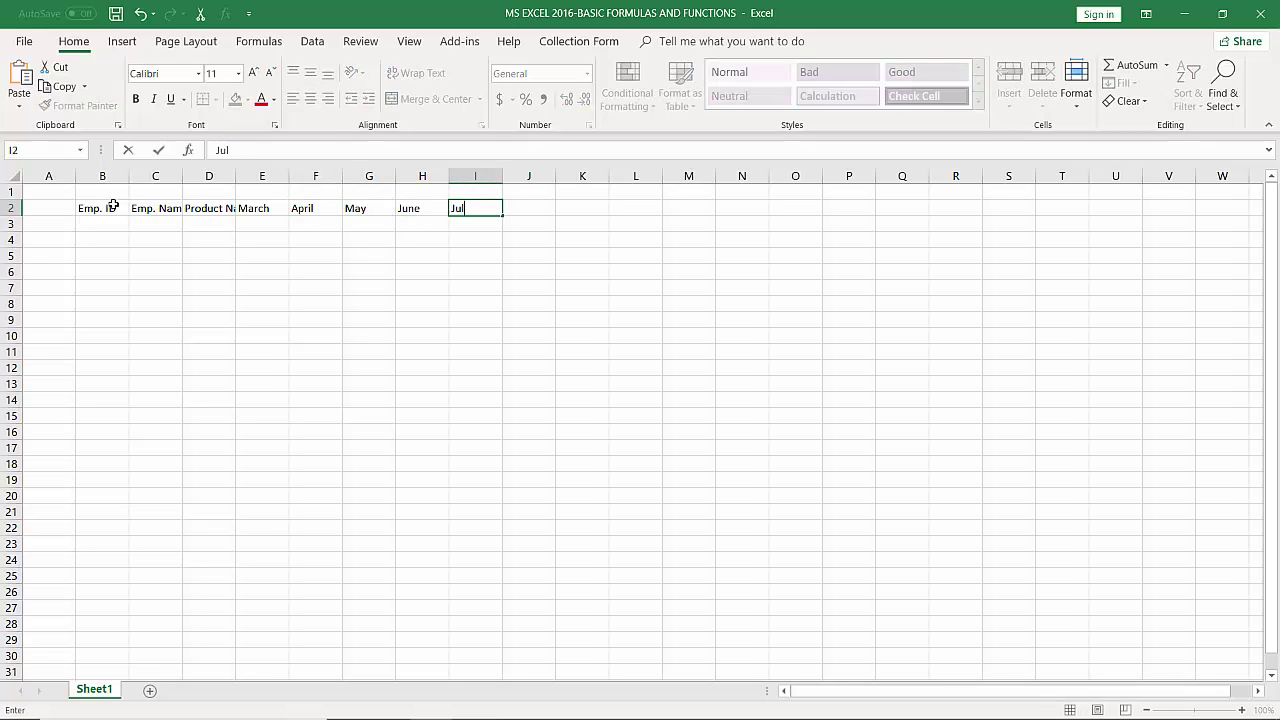
pyautogui.write('y')
pyautogui.press('Return')
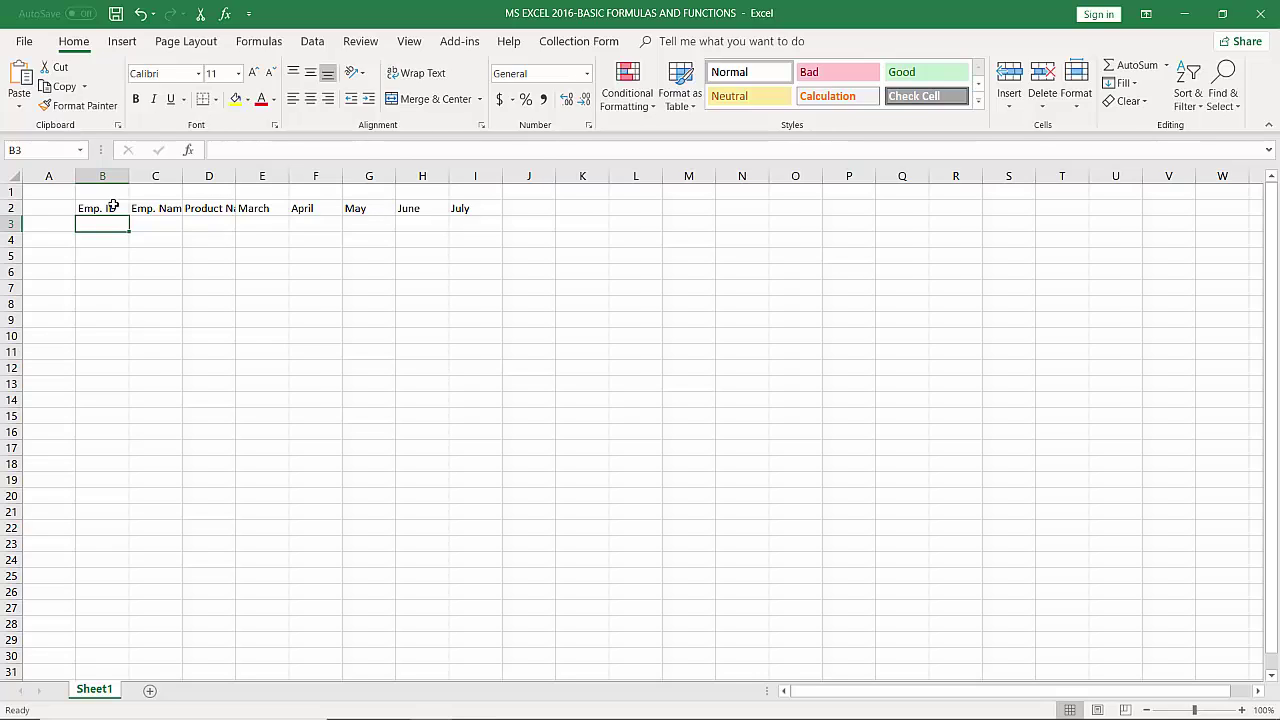
# - Enter two consecutive employee IDs in B3 and B4 and extend the series down to B7
pyautogui.write('2')
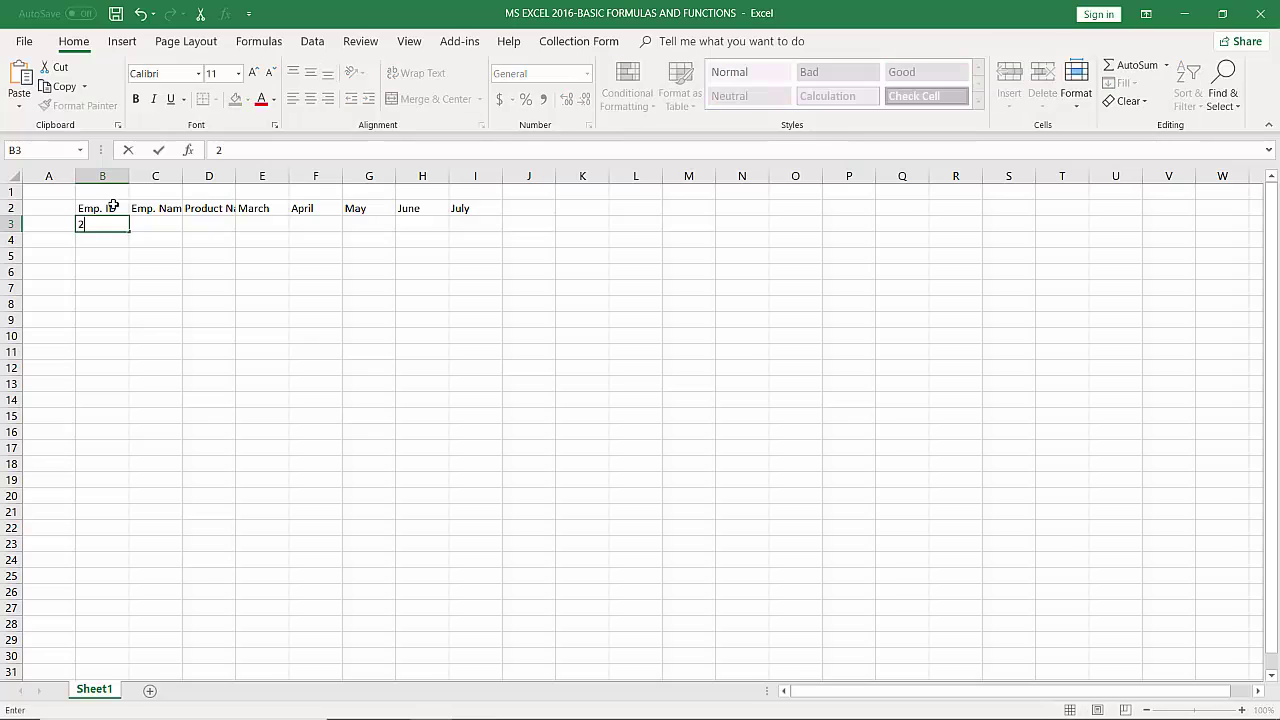
pyautogui.write('1261')
pyautogui.press('Return')
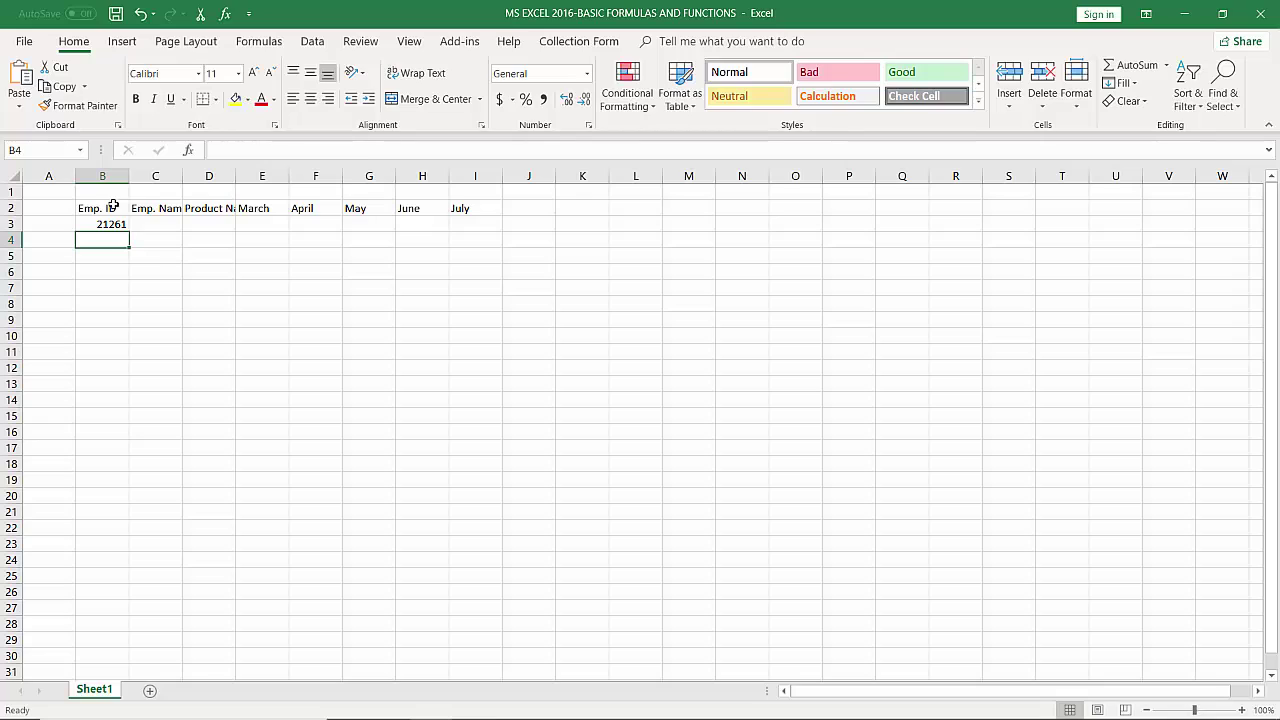
pyautogui.write('2126')
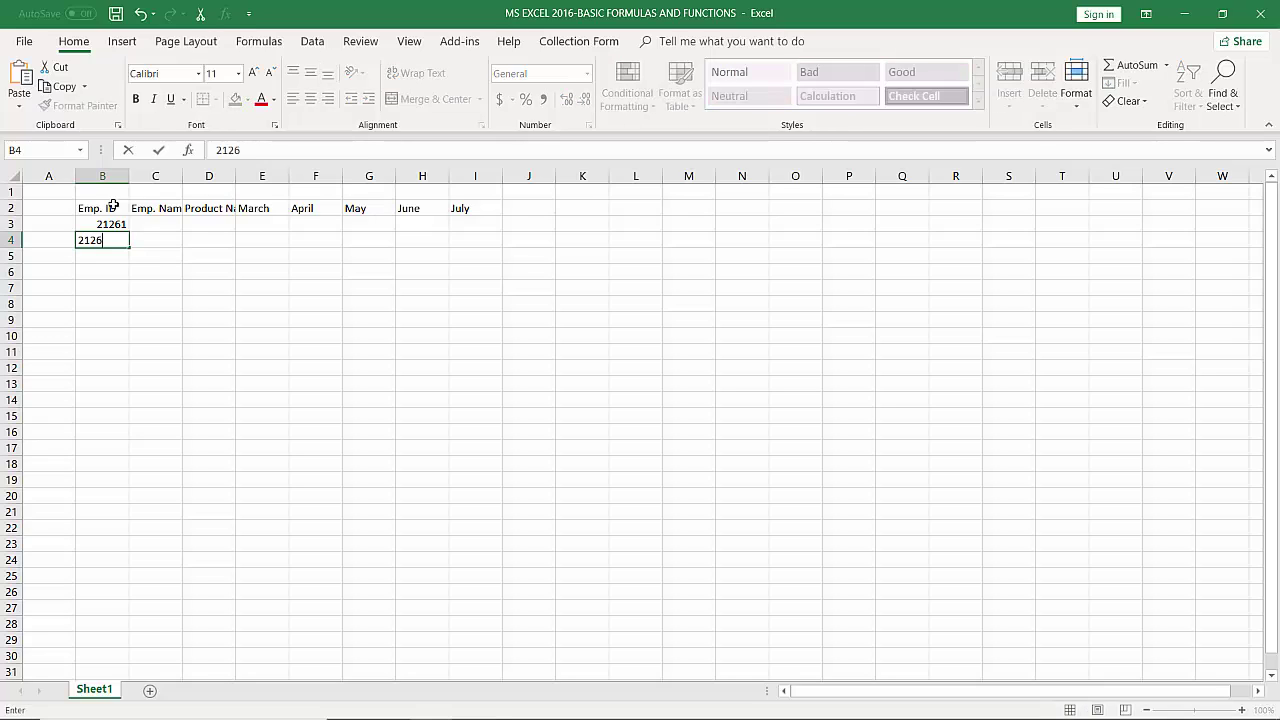
pyautogui.write('2')
pyautogui.press('Return')
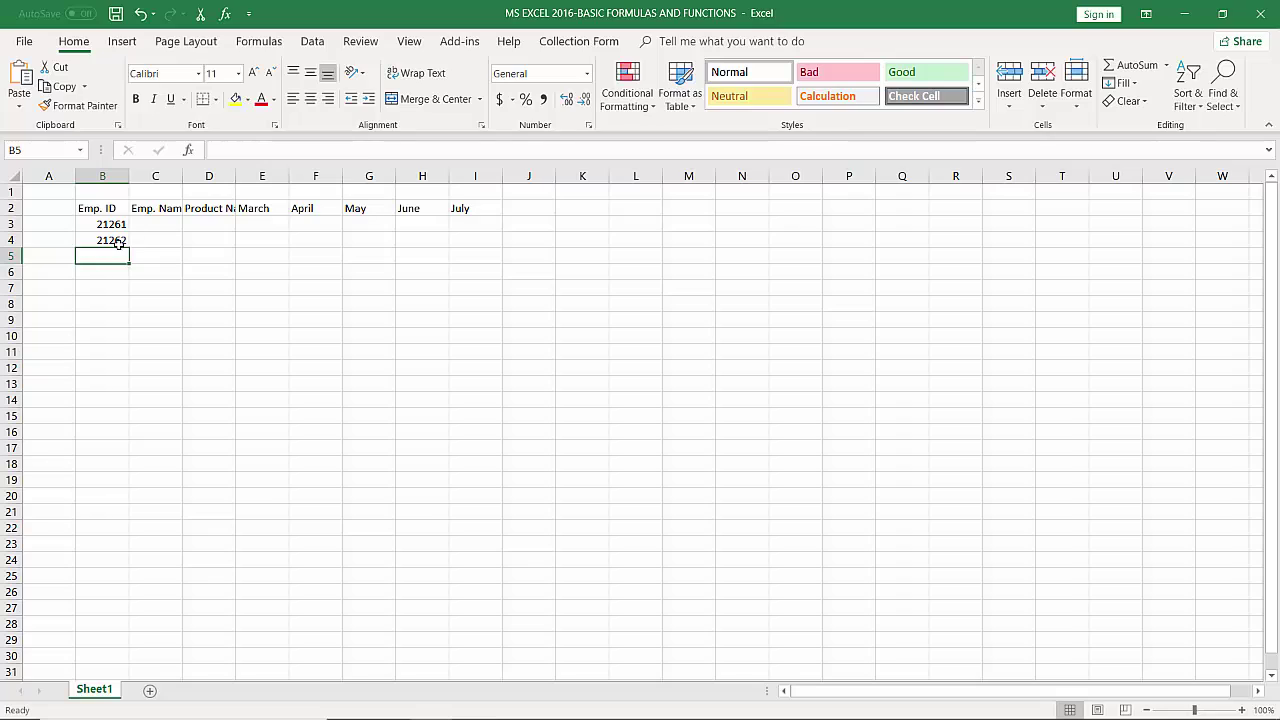
pyautogui.moveTo(118, 226); pyautogui.dragTo(119, 241)
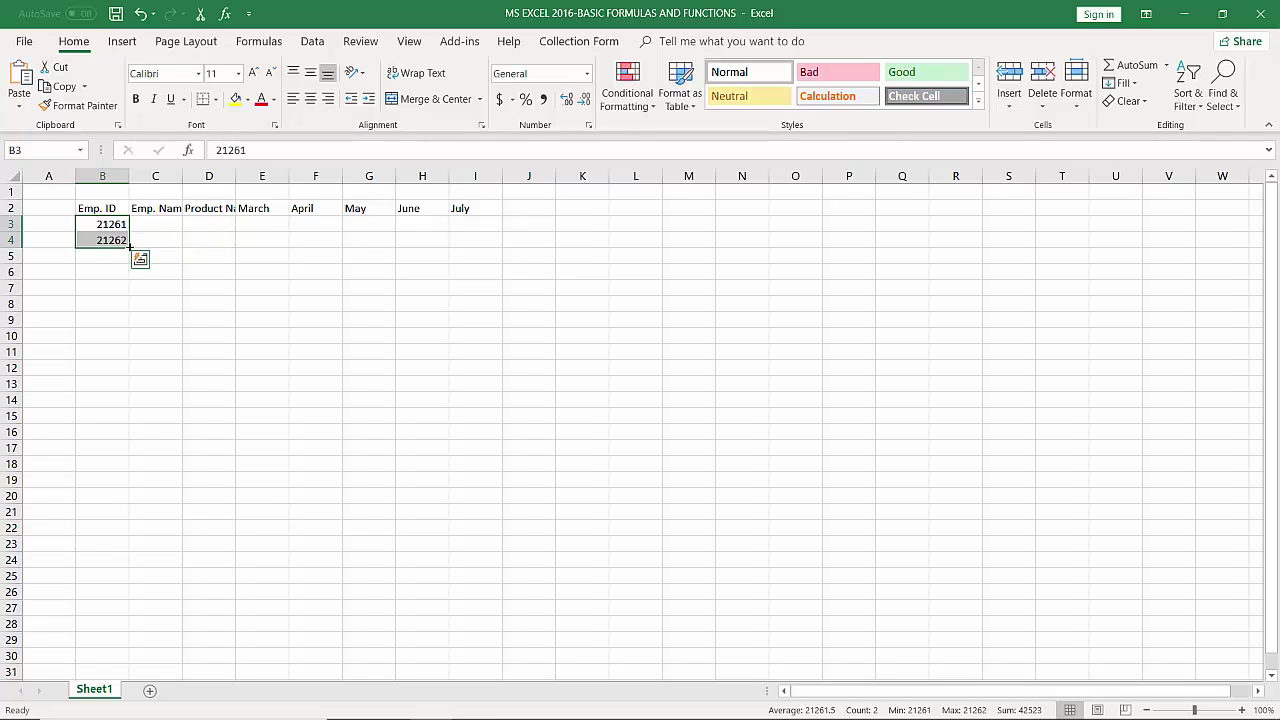
pyautogui.moveTo(129, 245); pyautogui.dragTo(128, 297)
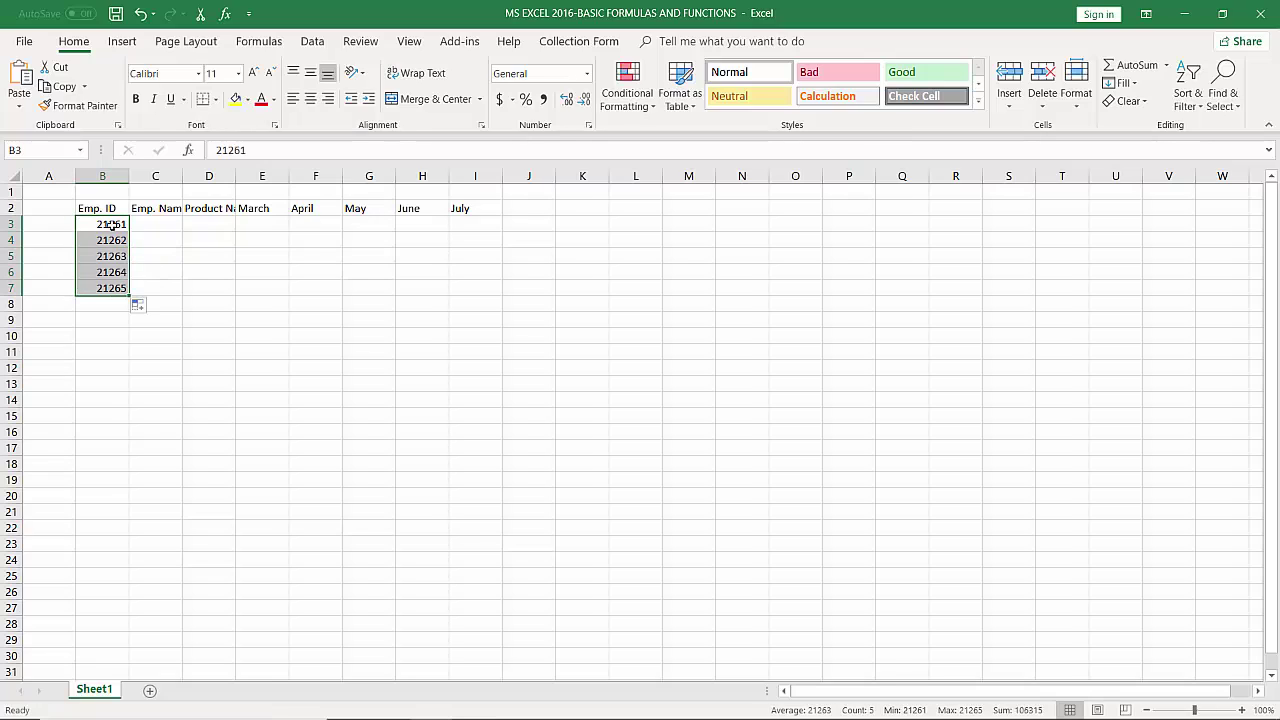
# - Enter the five employees' full names in cells C3 through C7, one beside each employee ID
pyautogui.click(164, 224)
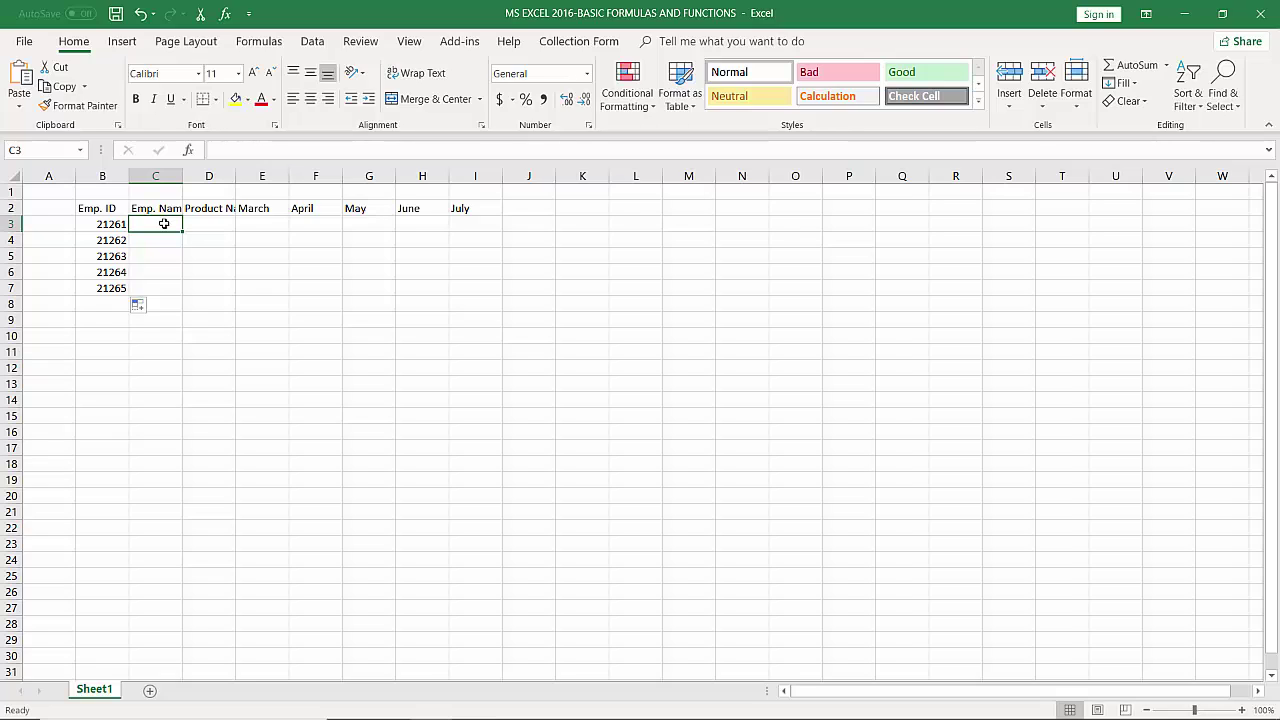
pyautogui.write('A')
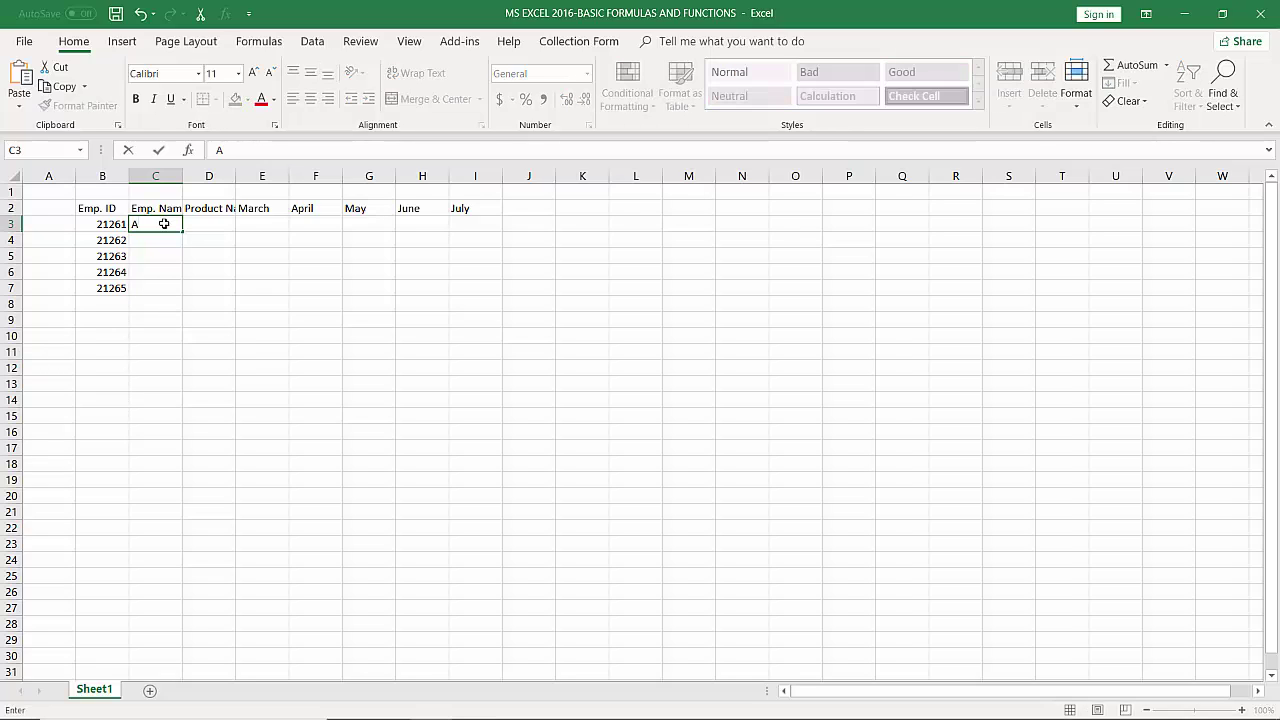
pyautogui.write('bhishek')
pyautogui.write('Gautam')
pyautogui.press('Return')
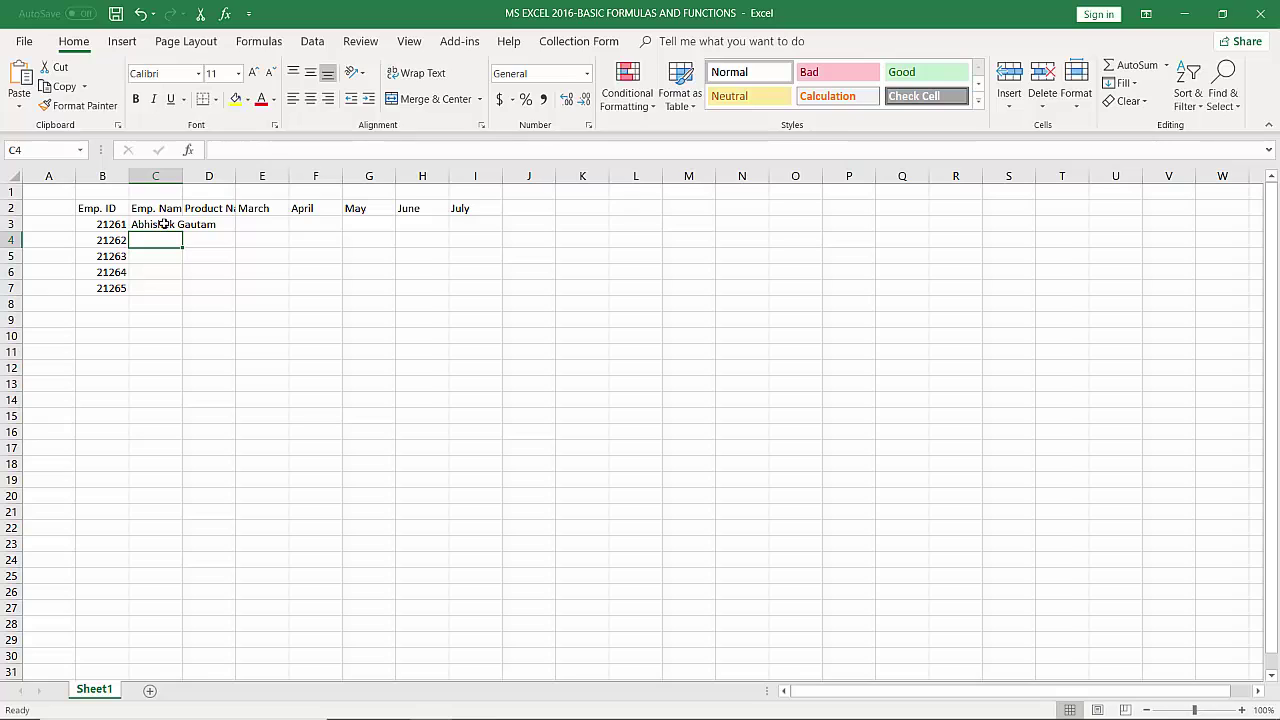
pyautogui.write('Muk')
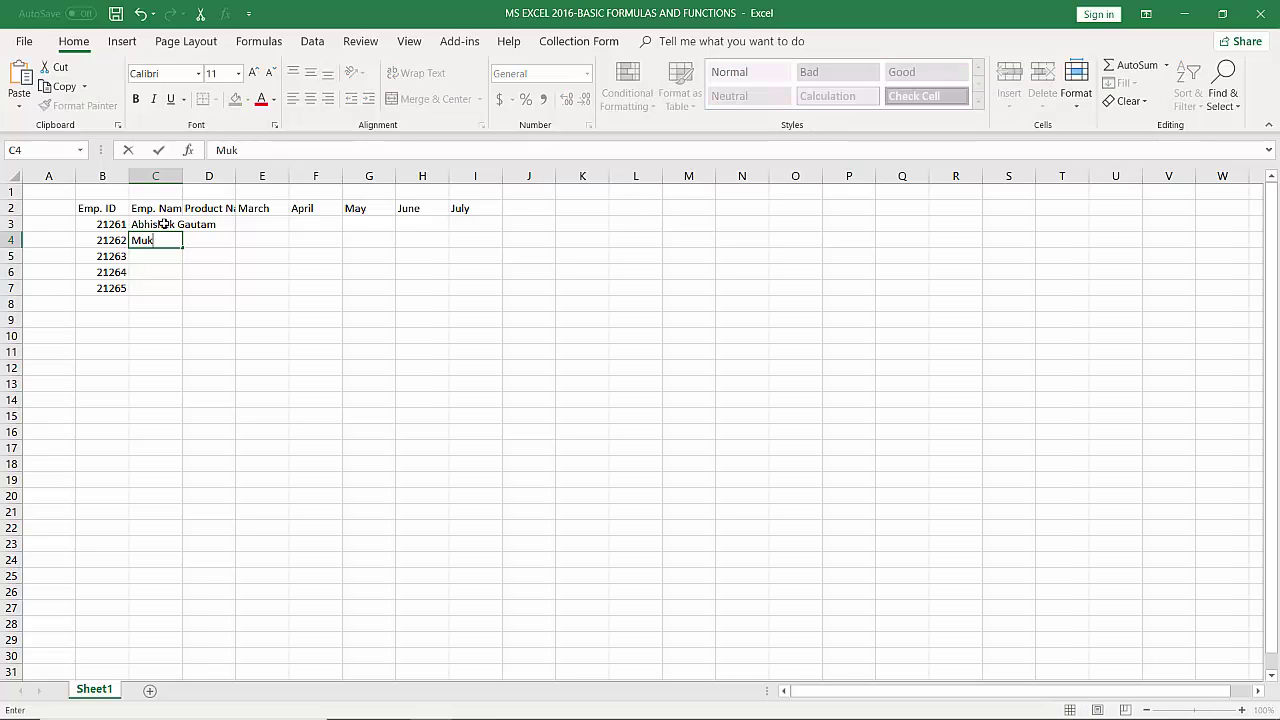
pyautogui.write('esh Mishra')
pyautogui.press('Return')
pyautogui.write('S')
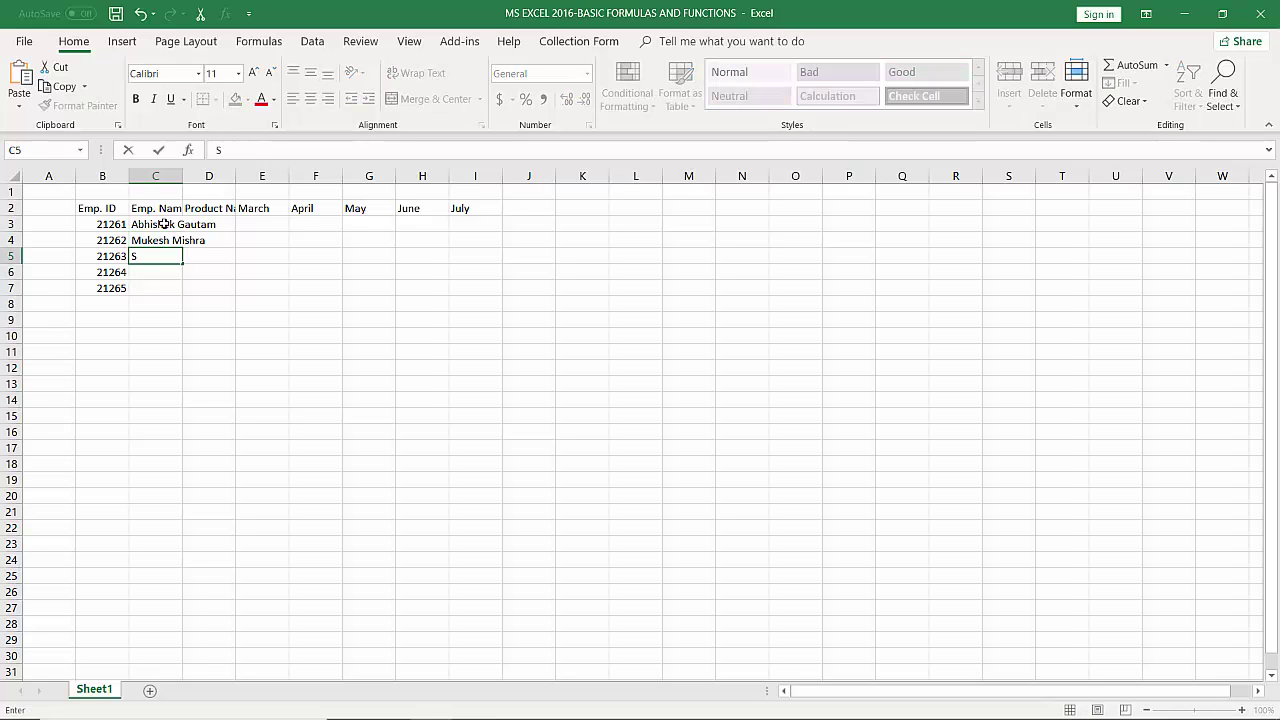
pyautogui.write('andeep Tiwari')
pyautogui.press('Return')
pyautogui.write('P')
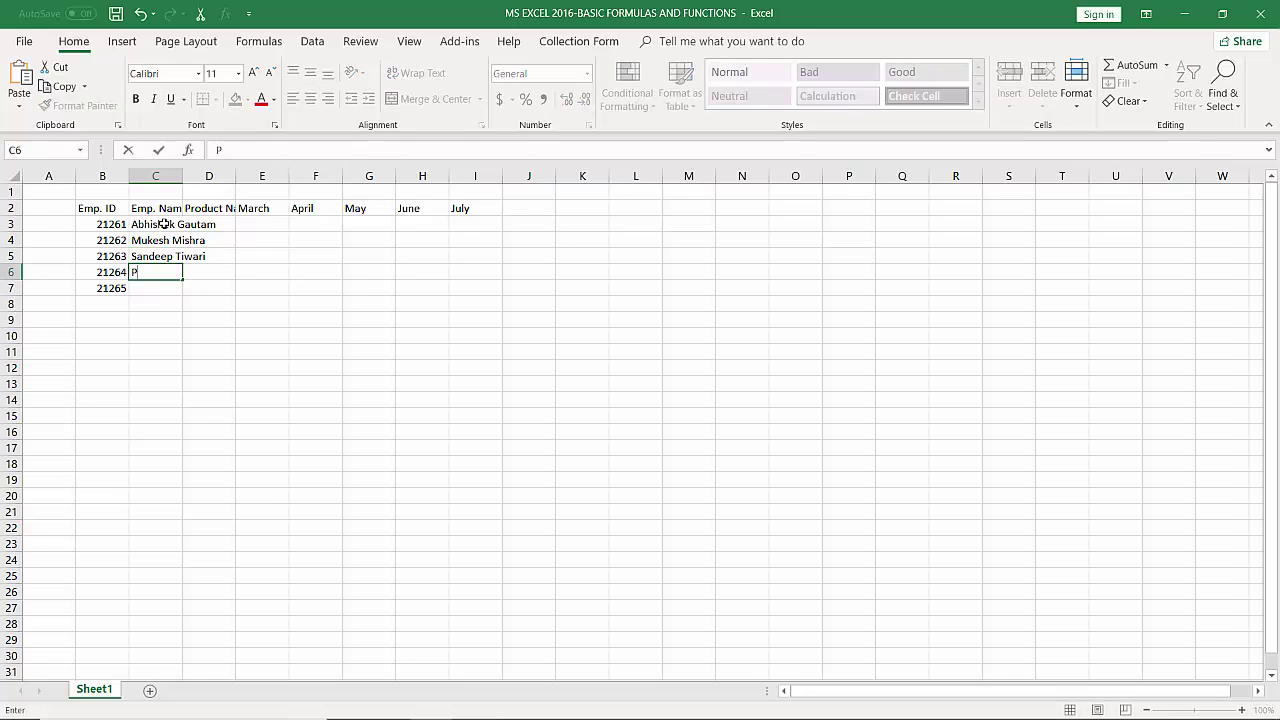
pyautogui.write('ankaj Yadav')
pyautogui.press('Return')
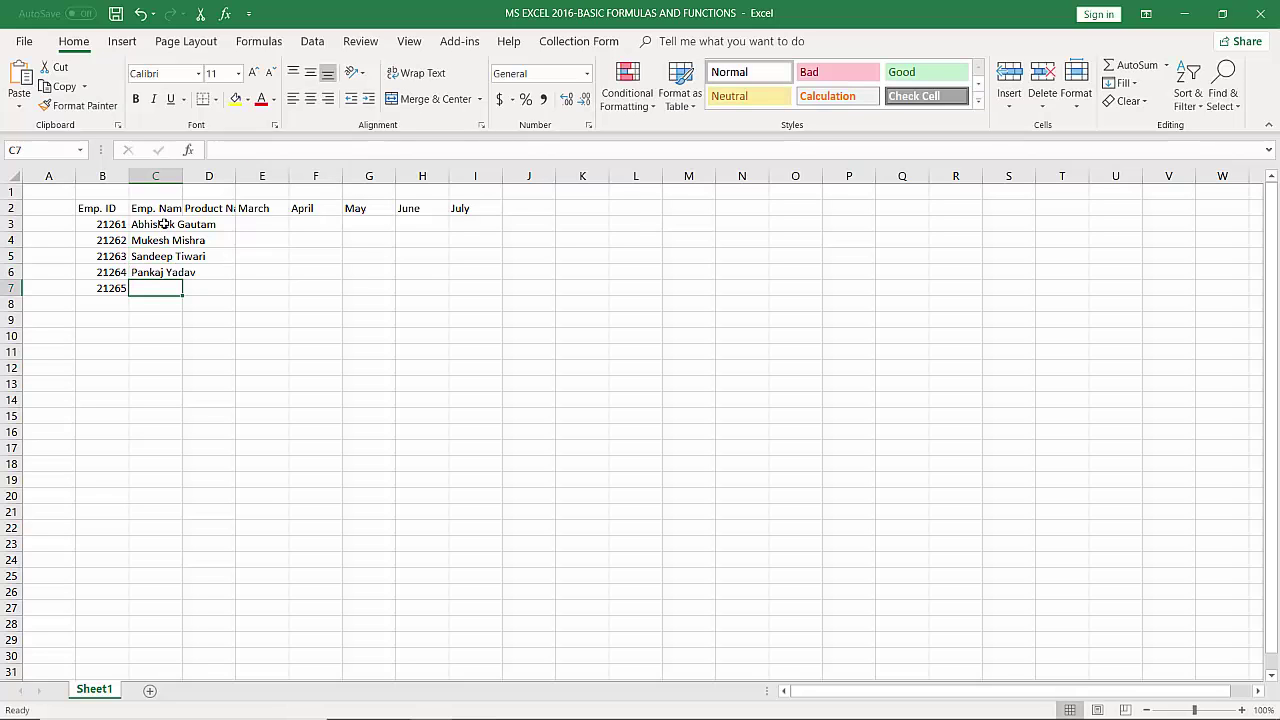
pyautogui.write('Neeraj Singh')
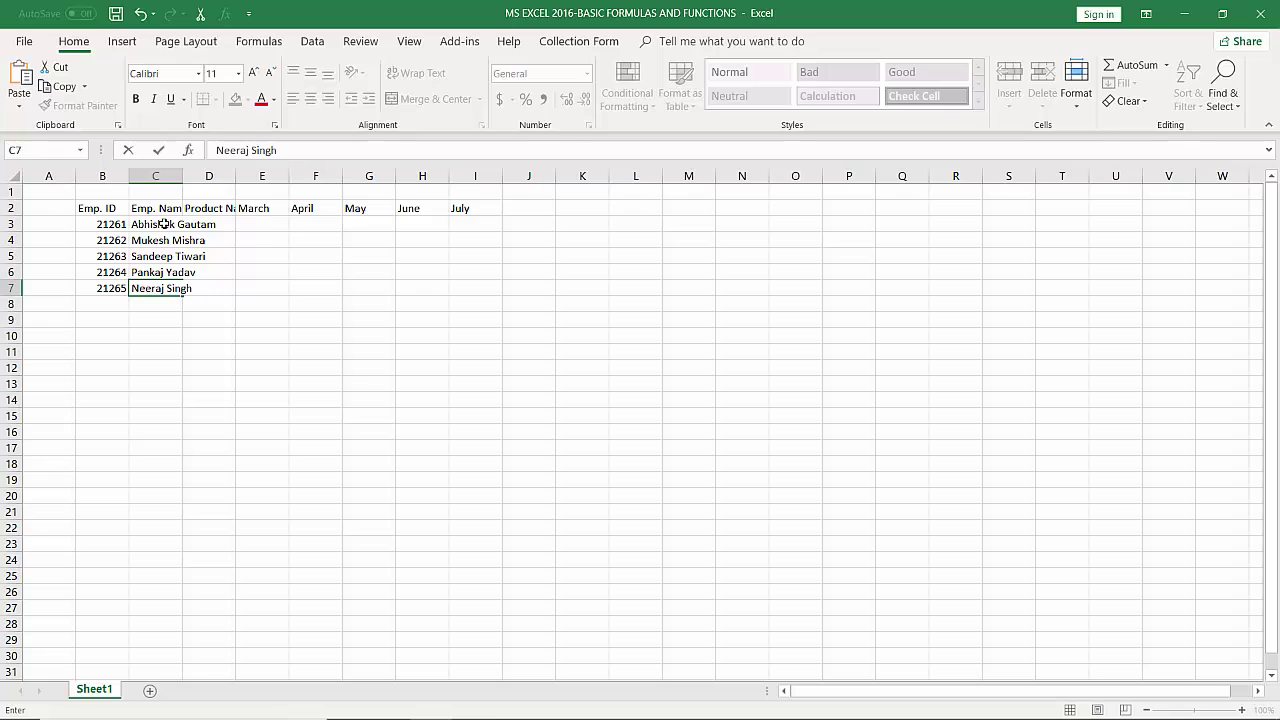
pyautogui.press('Return')
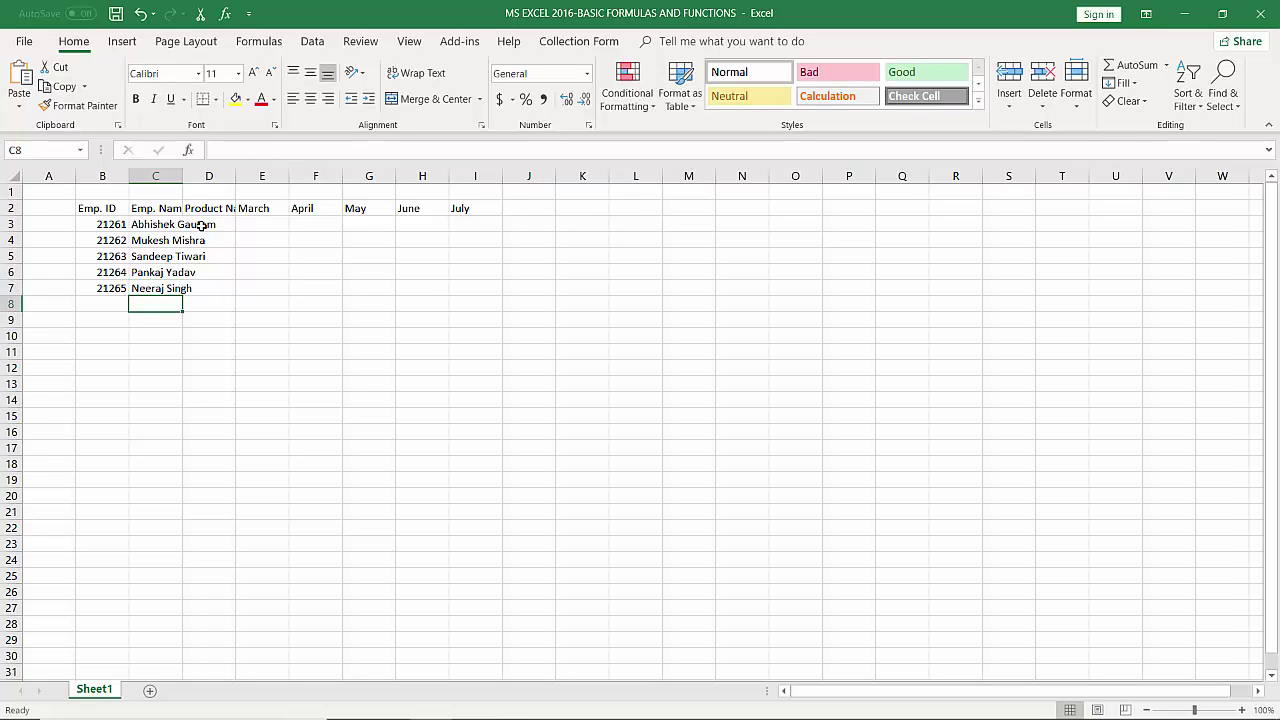
# - Enter the product names Breeze, Nirma, Santoor, Superia and Lux in cells D3 through D7
pyautogui.click(201, 226)
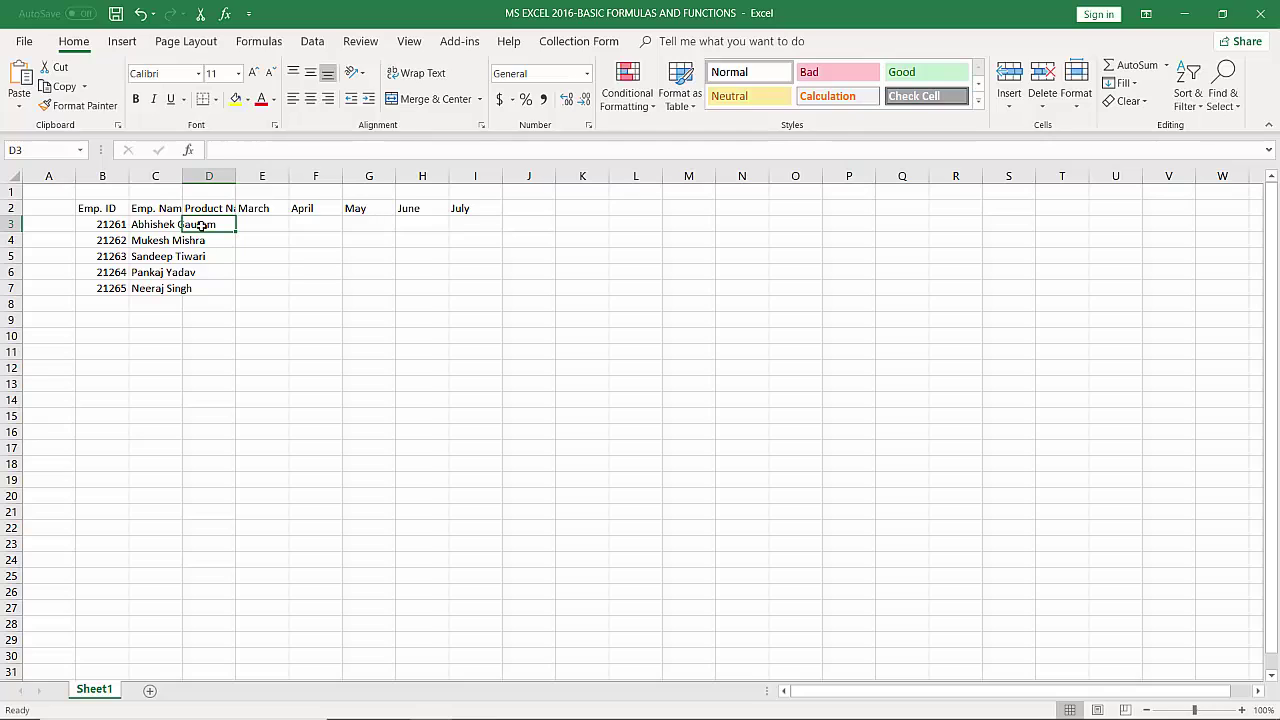
pyautogui.write('Breez')
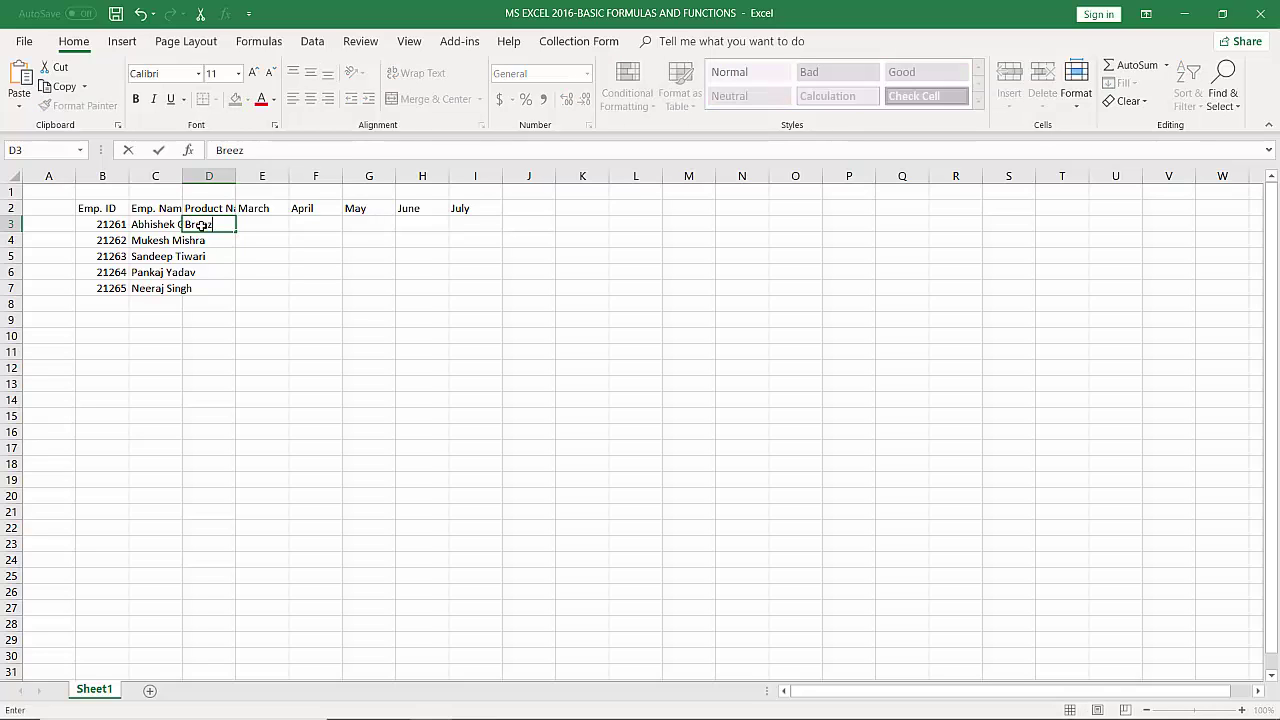
pyautogui.write('e')
pyautogui.press('Return')
pyautogui.write('Nirma')
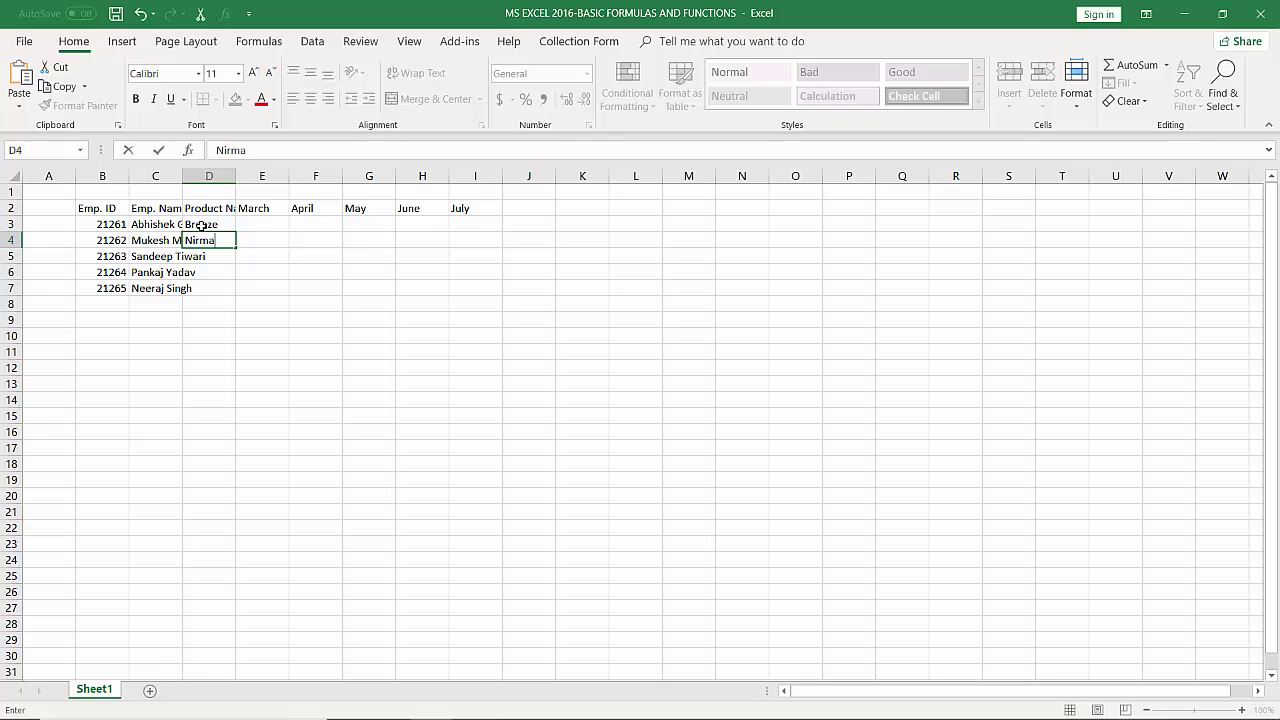
pyautogui.press('Return')
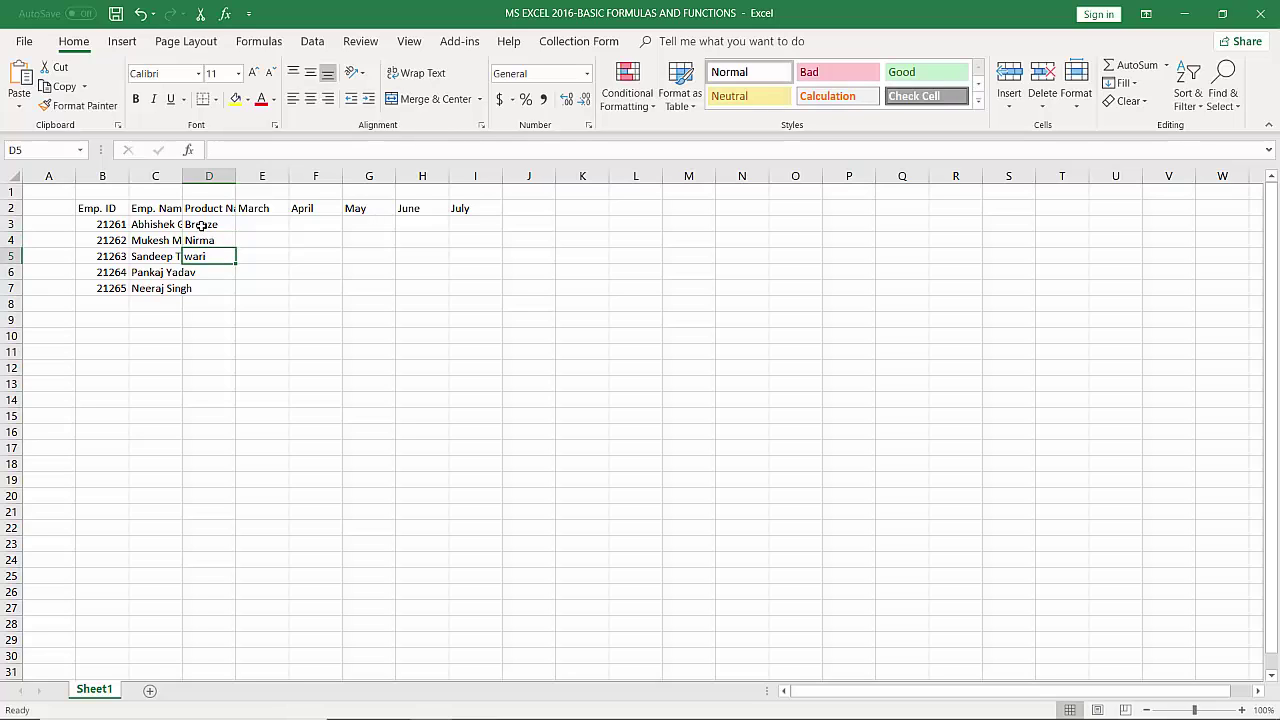
pyautogui.write('San')
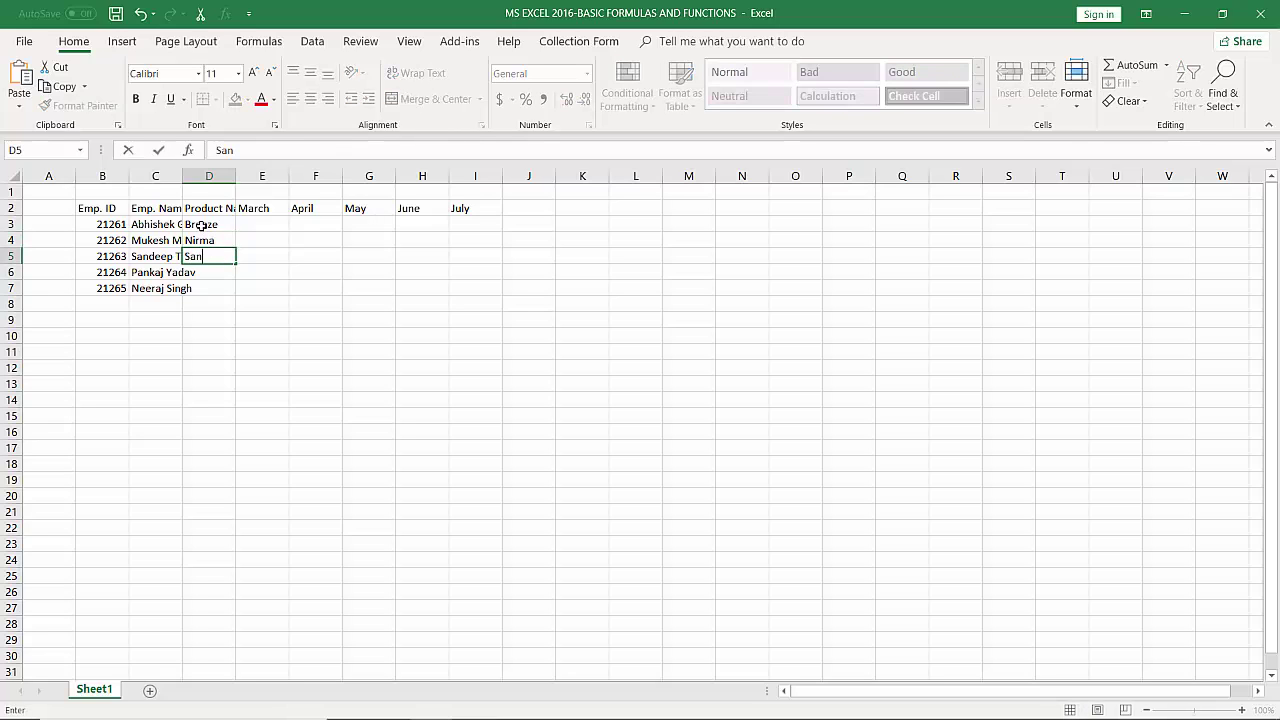
pyautogui.write('toor')
pyautogui.press('Return')
pyautogui.write('Superia')
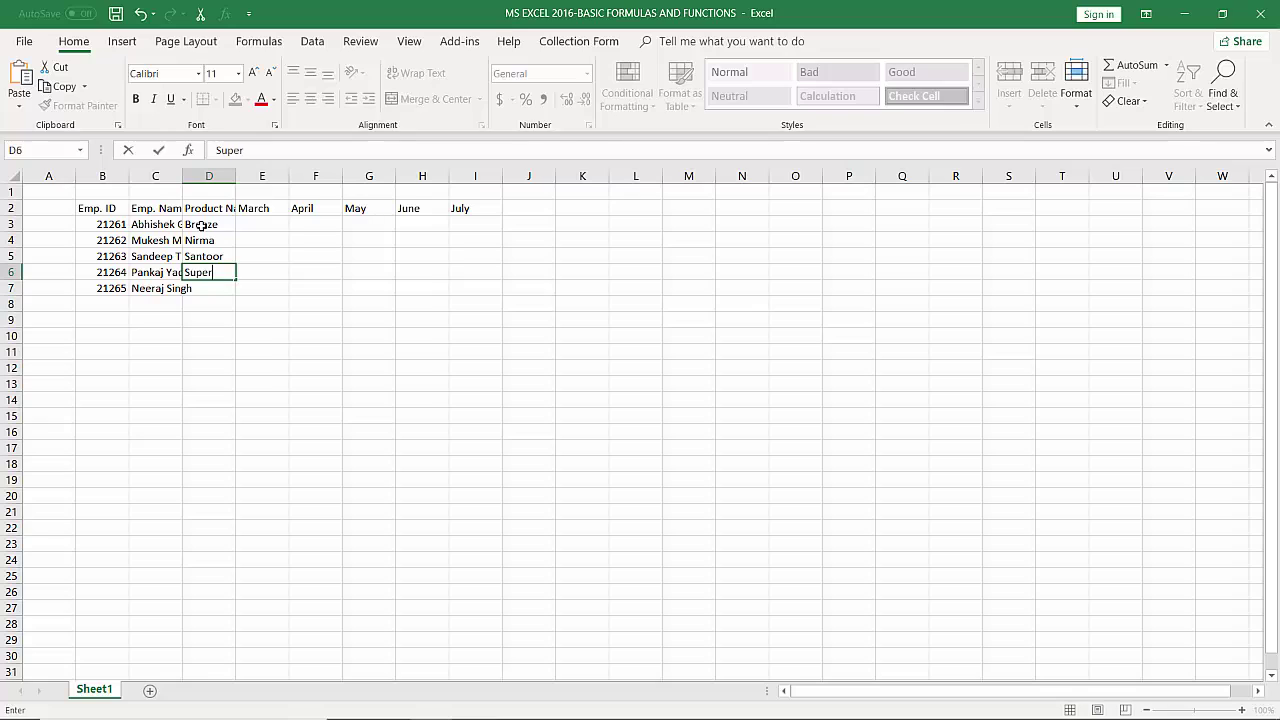
pyautogui.press('Return')
pyautogui.write('Lux')
pyautogui.press('Tab')
# - Enter the March figures 100, 150, 200, 250 and 300 in cells E3 through E7
pyautogui.press('Up')
pyautogui.press('Up')
pyautogui.press('Up')
pyautogui.press('Up')
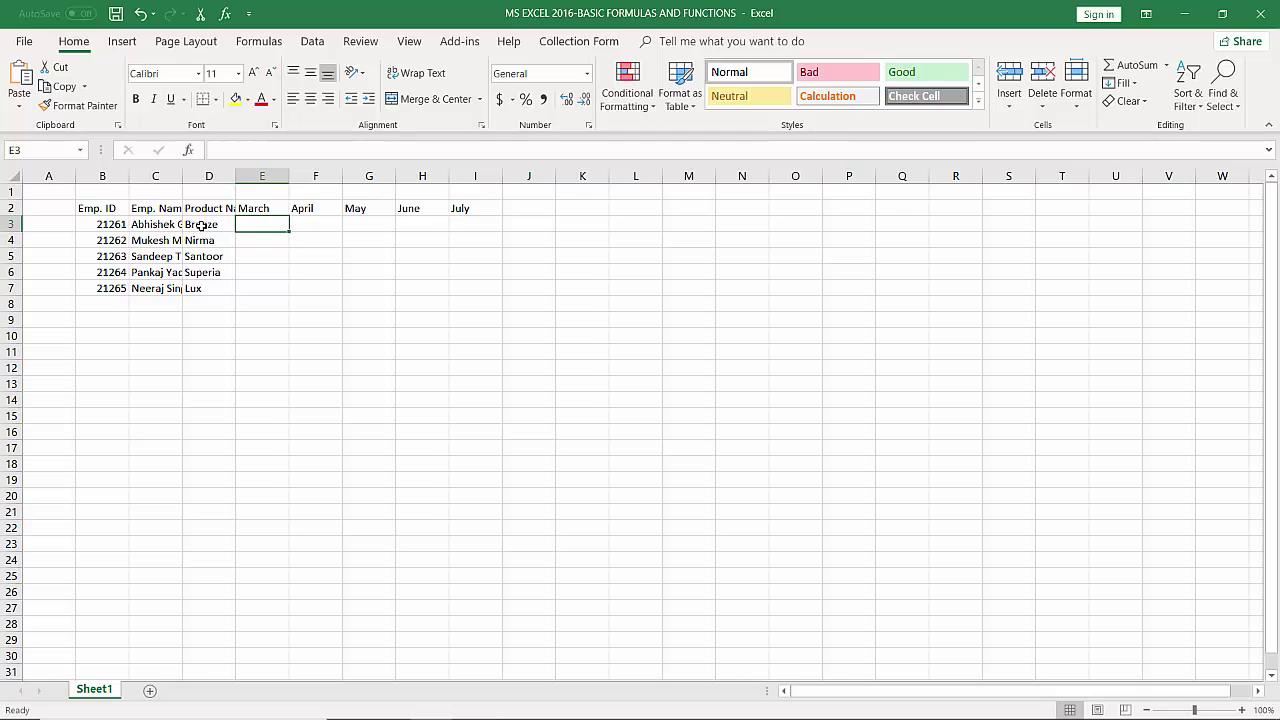
pyautogui.write('100')
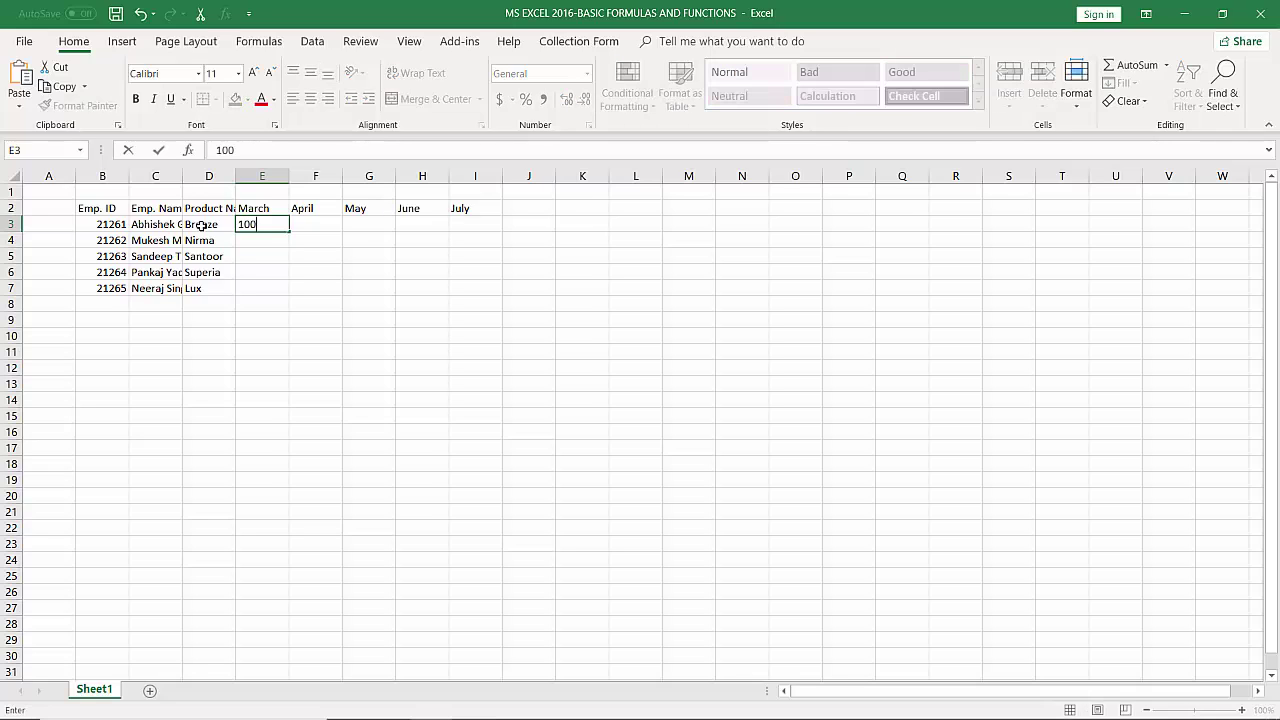
pyautogui.press('Return')
pyautogui.write('150')
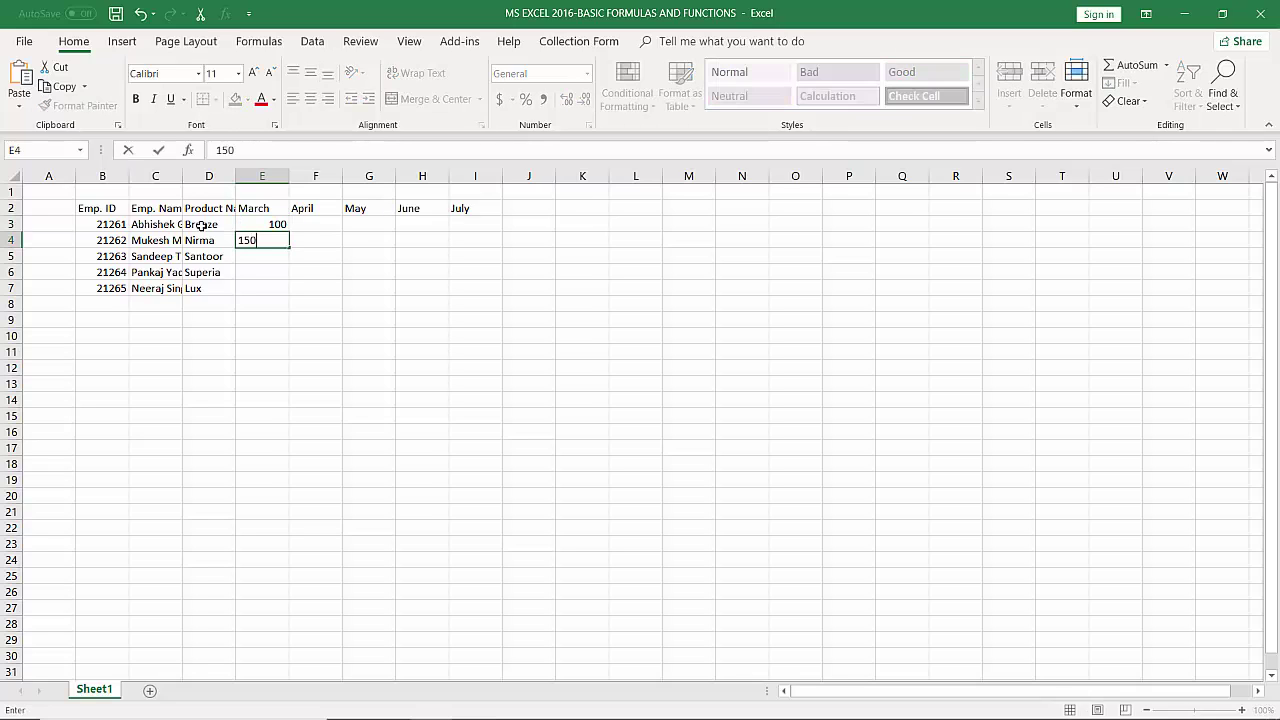
pyautogui.press('Return')
pyautogui.write('200')
pyautogui.press('Return')
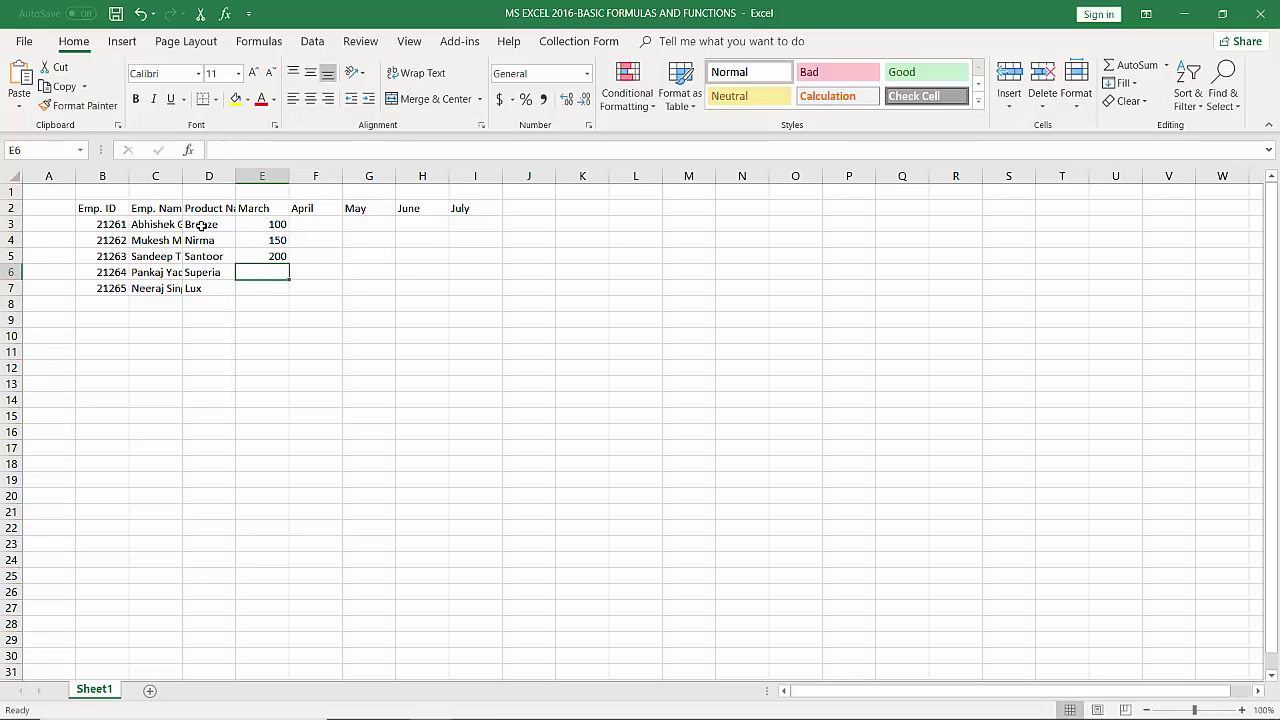
pyautogui.write('250')
pyautogui.press('Return')
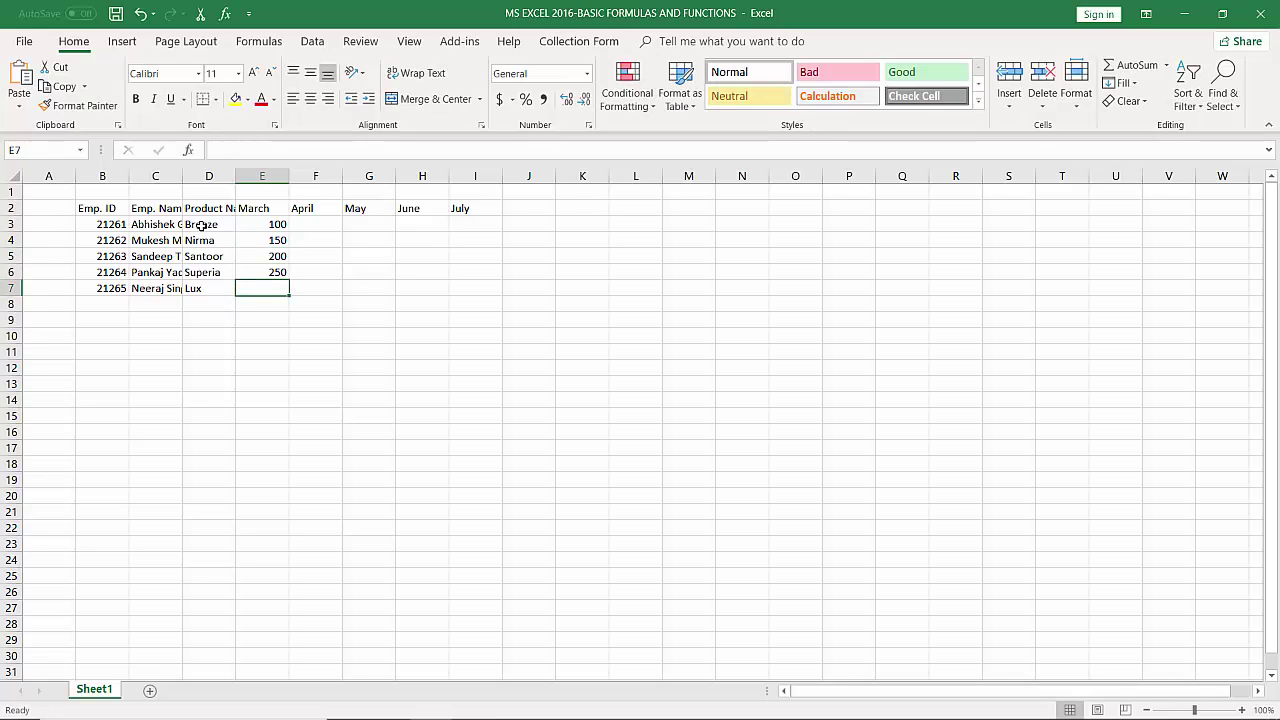
pyautogui.write('300')
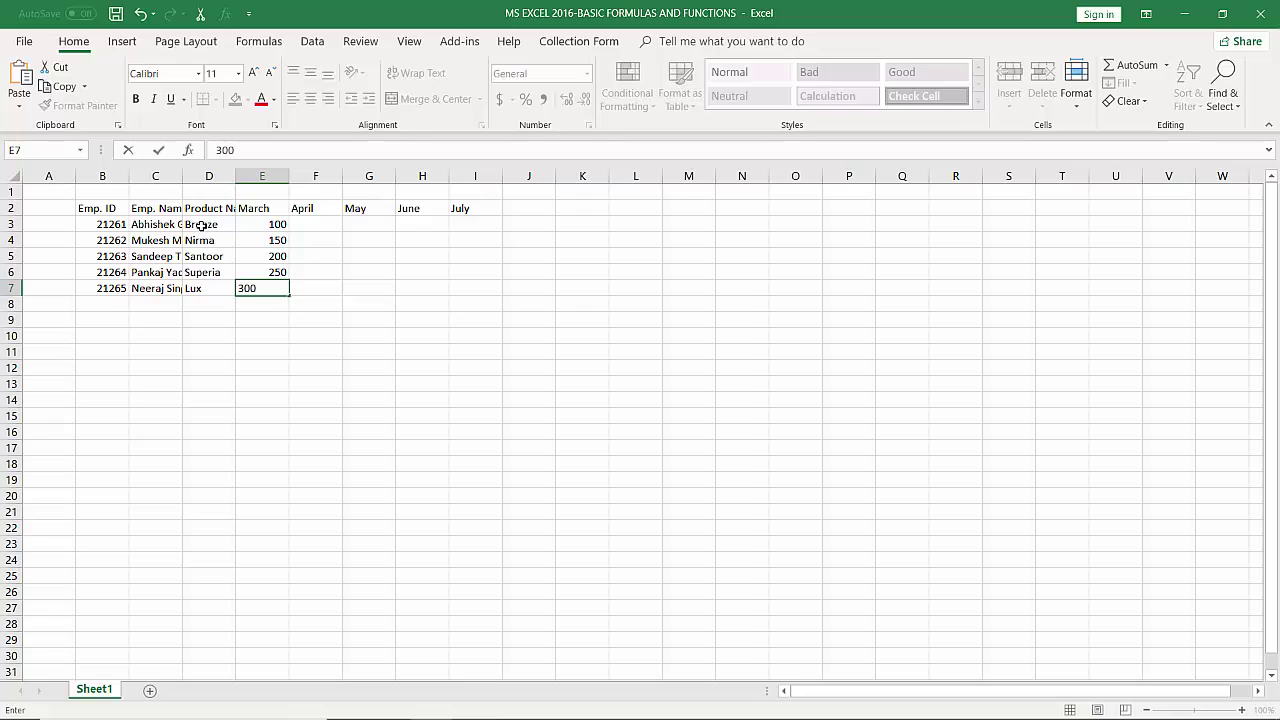
pyautogui.press('Return')
pyautogui.write('200')
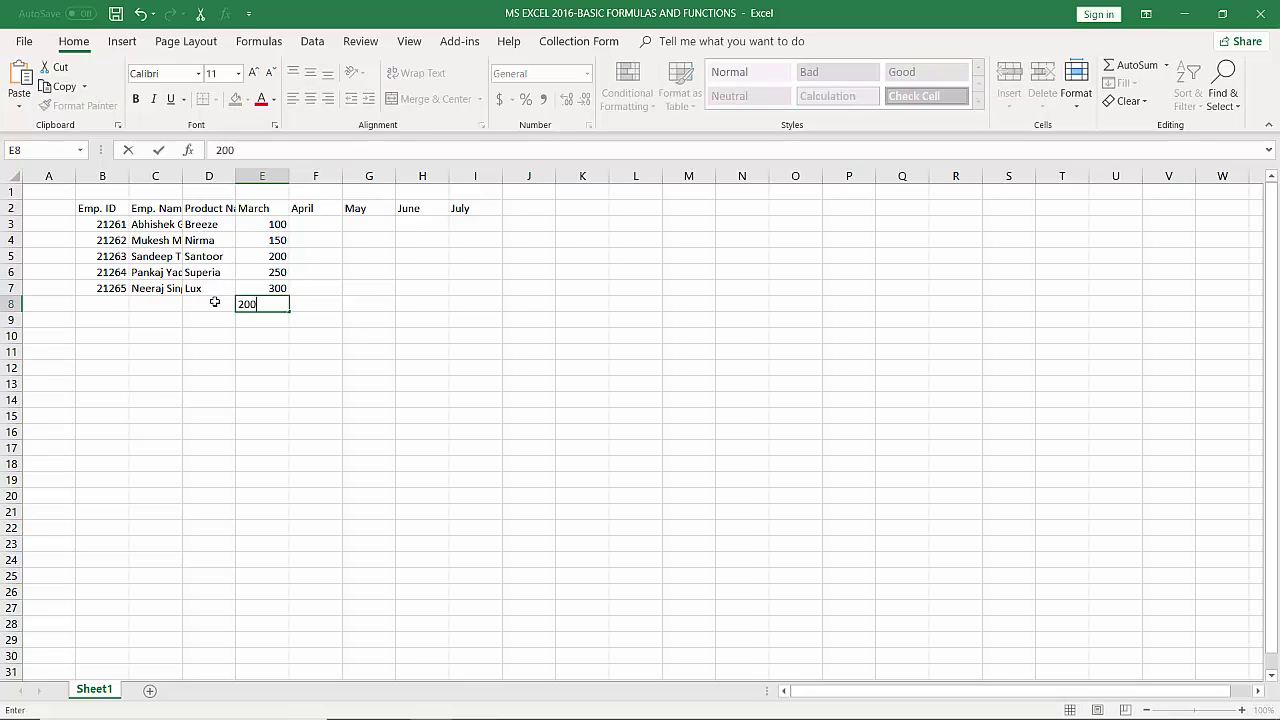
pyautogui.moveTo(271, 300); pyautogui.dragTo(188, 303)
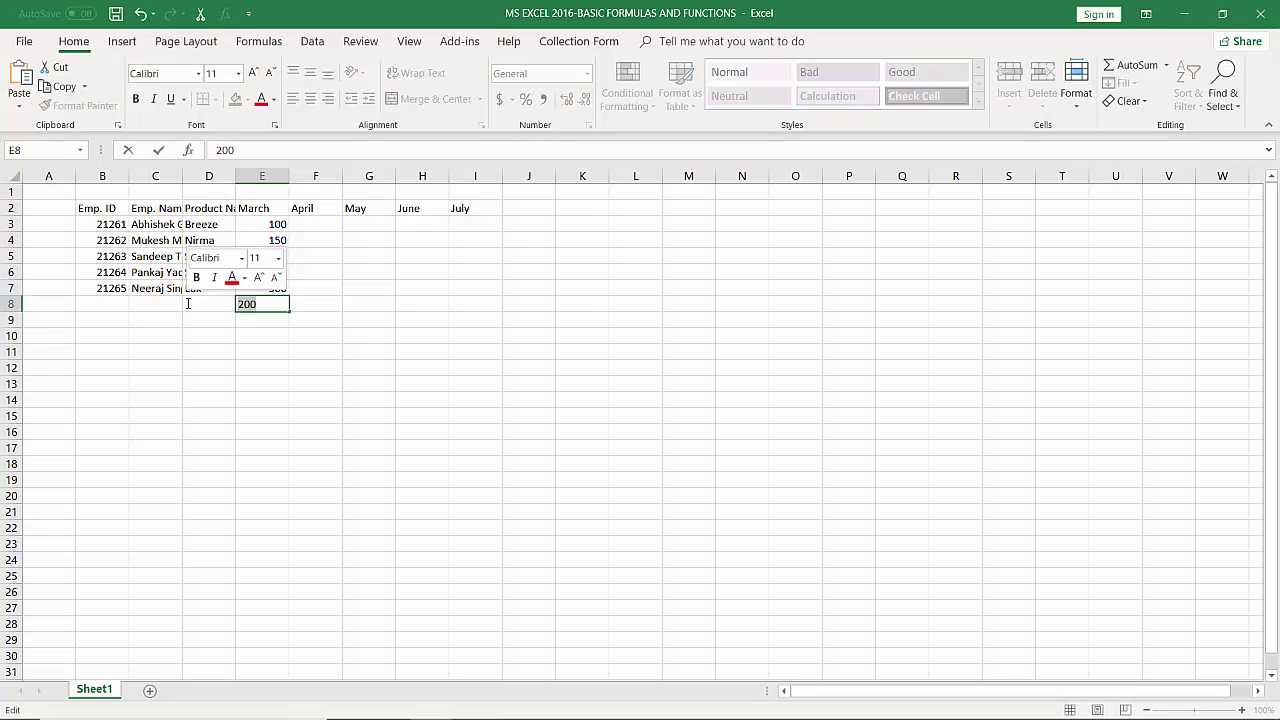
pyautogui.press('BackSpace')
pyautogui.click(325, 224)
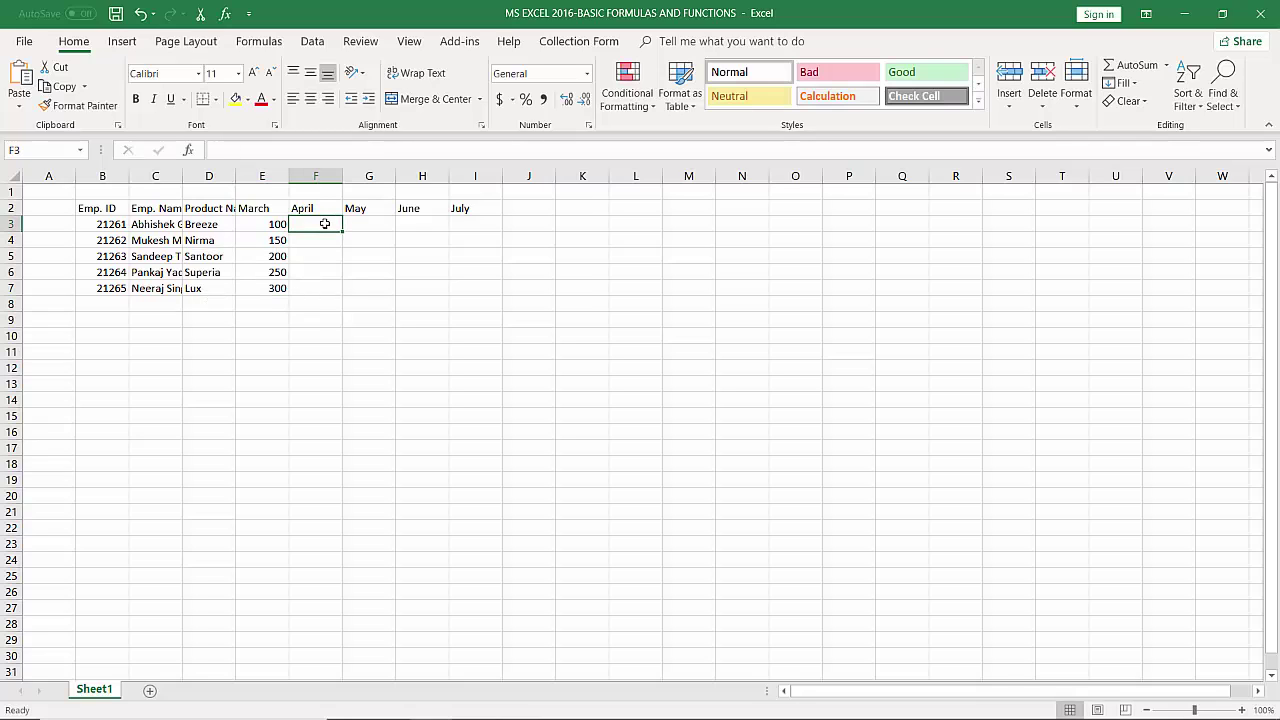
pyautogui.write('150')
pyautogui.press('Return')
pyautogui.write('23')
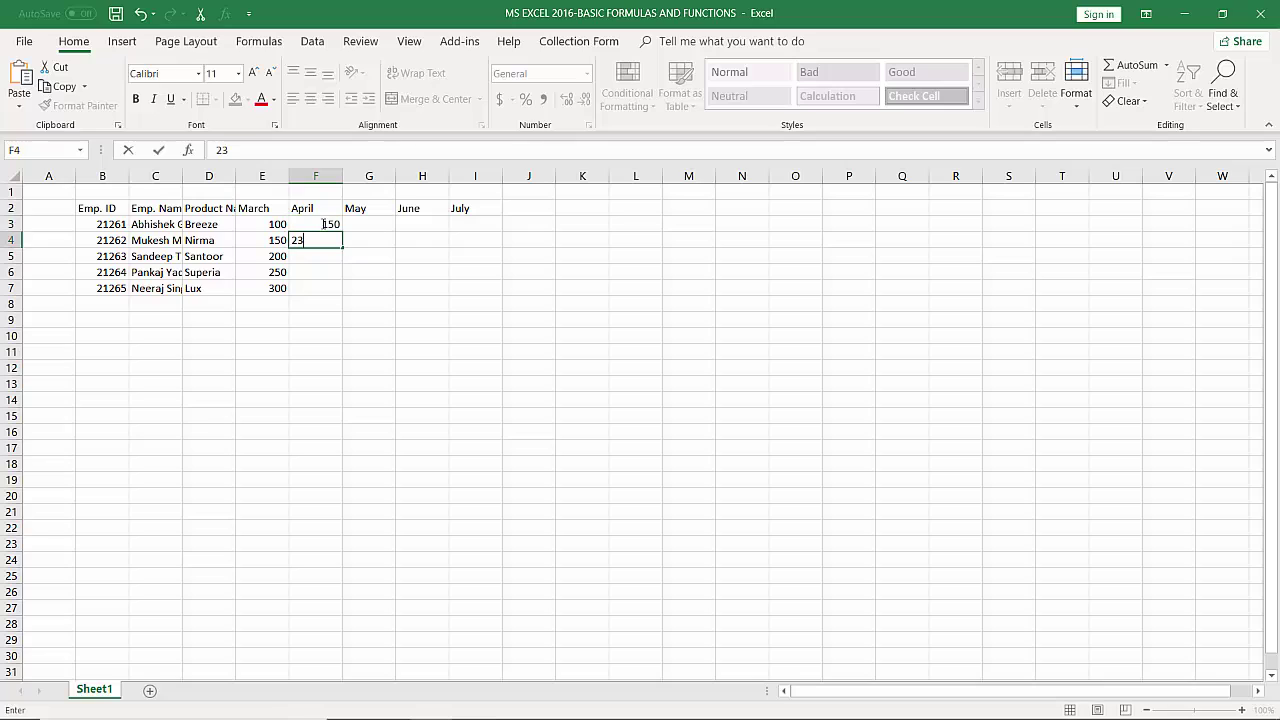
pyautogui.write('0140')
pyautogui.press('Return')
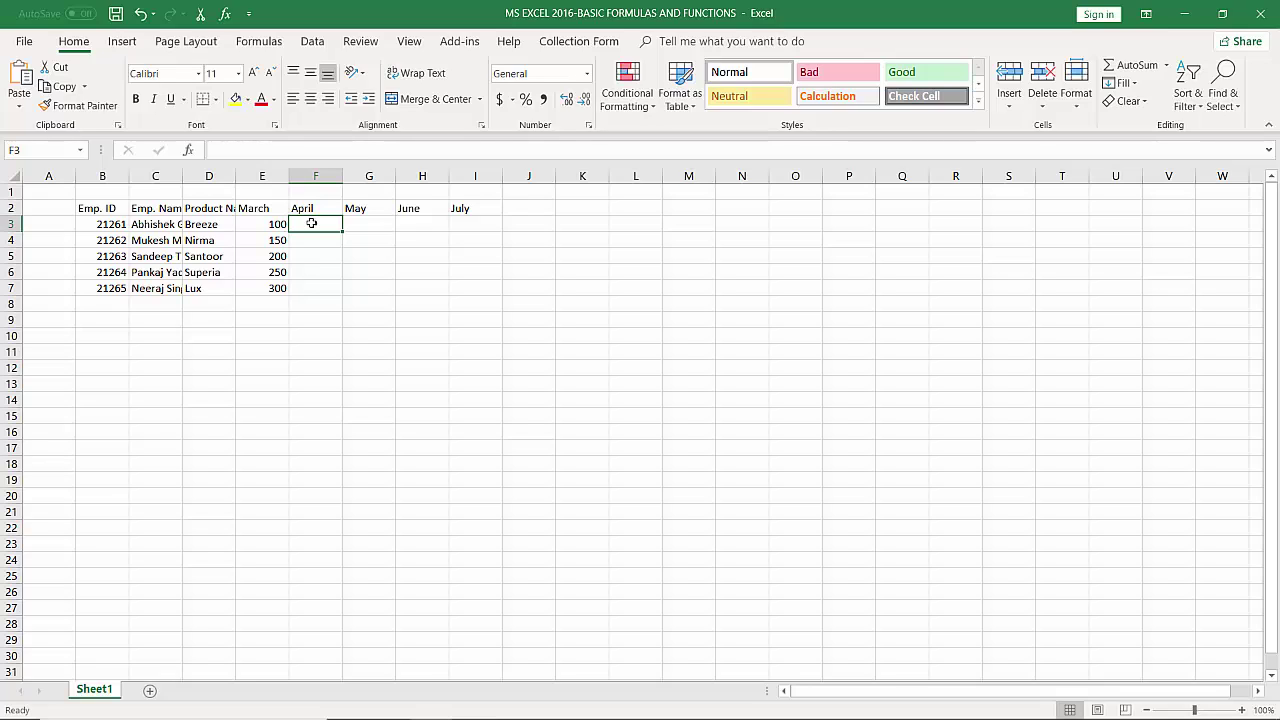
# - Enter the April figures 140, 260, 250, 150 and 200 in cells F3 through F7
pyautogui.write('140')
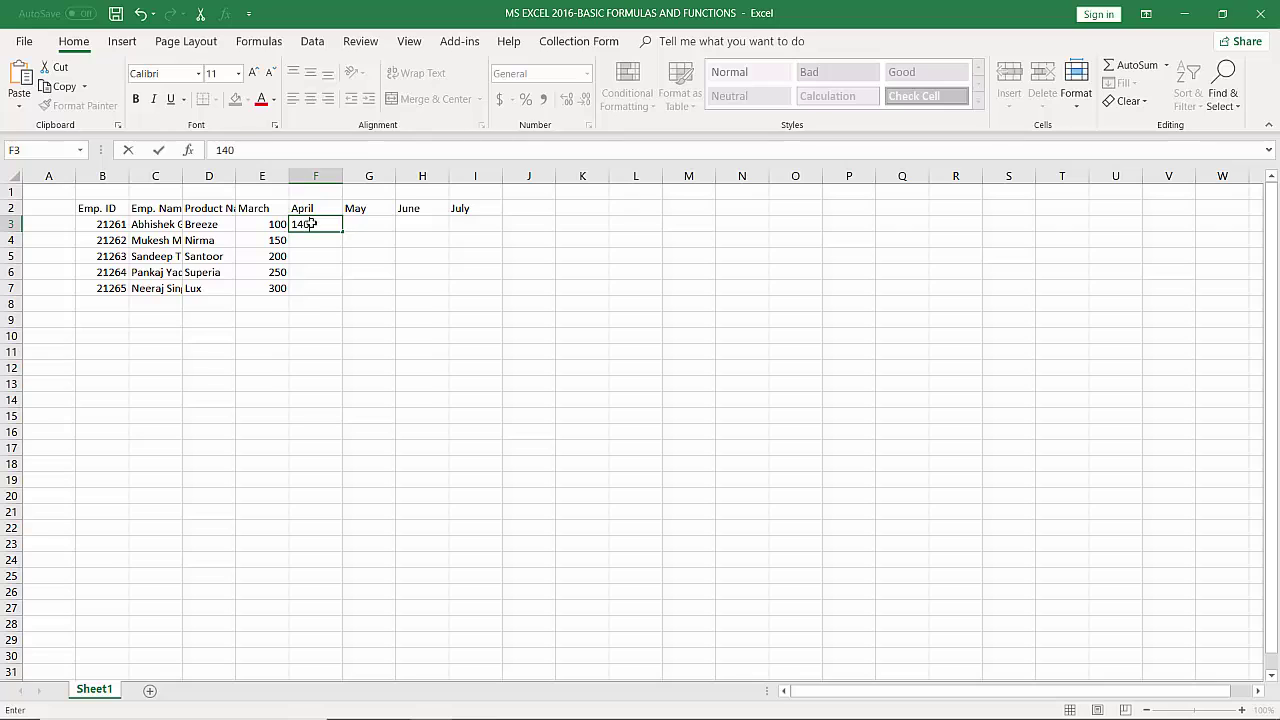
pyautogui.press('Return')
pyautogui.write('260')
pyautogui.press('Return')
pyautogui.write('250')
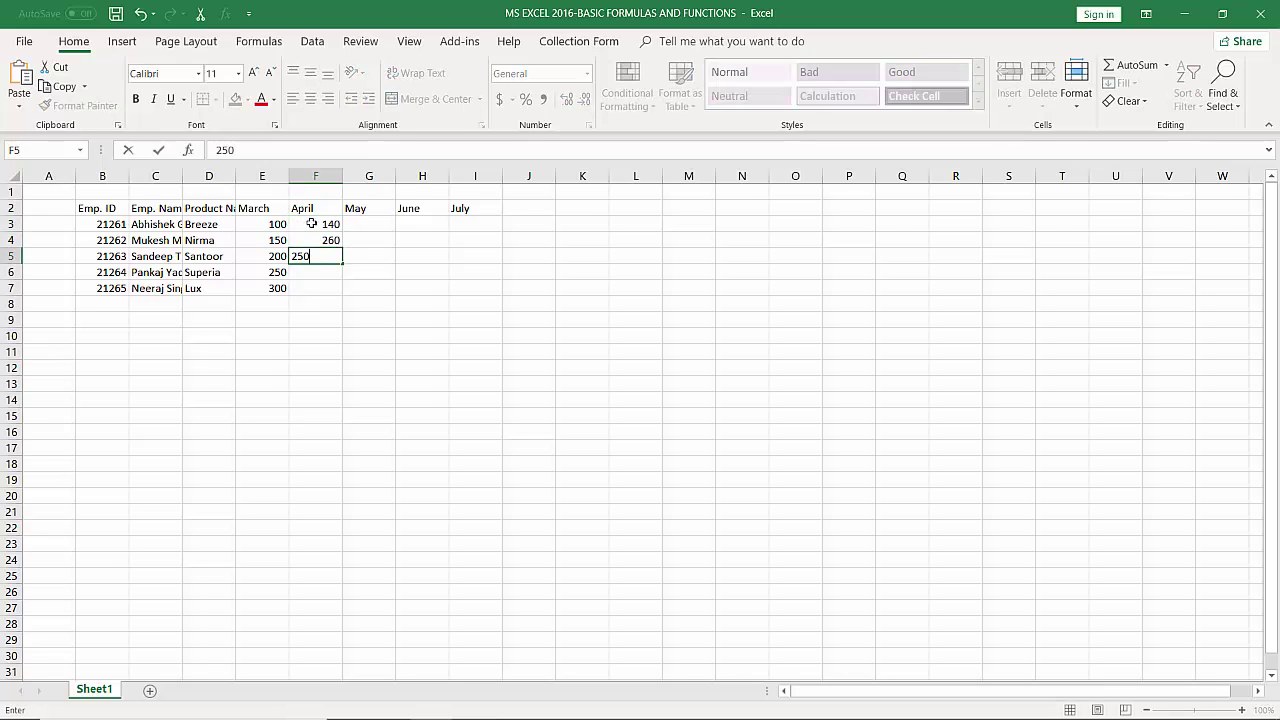
pyautogui.press('Return')
pyautogui.write('150')
pyautogui.press('Return')
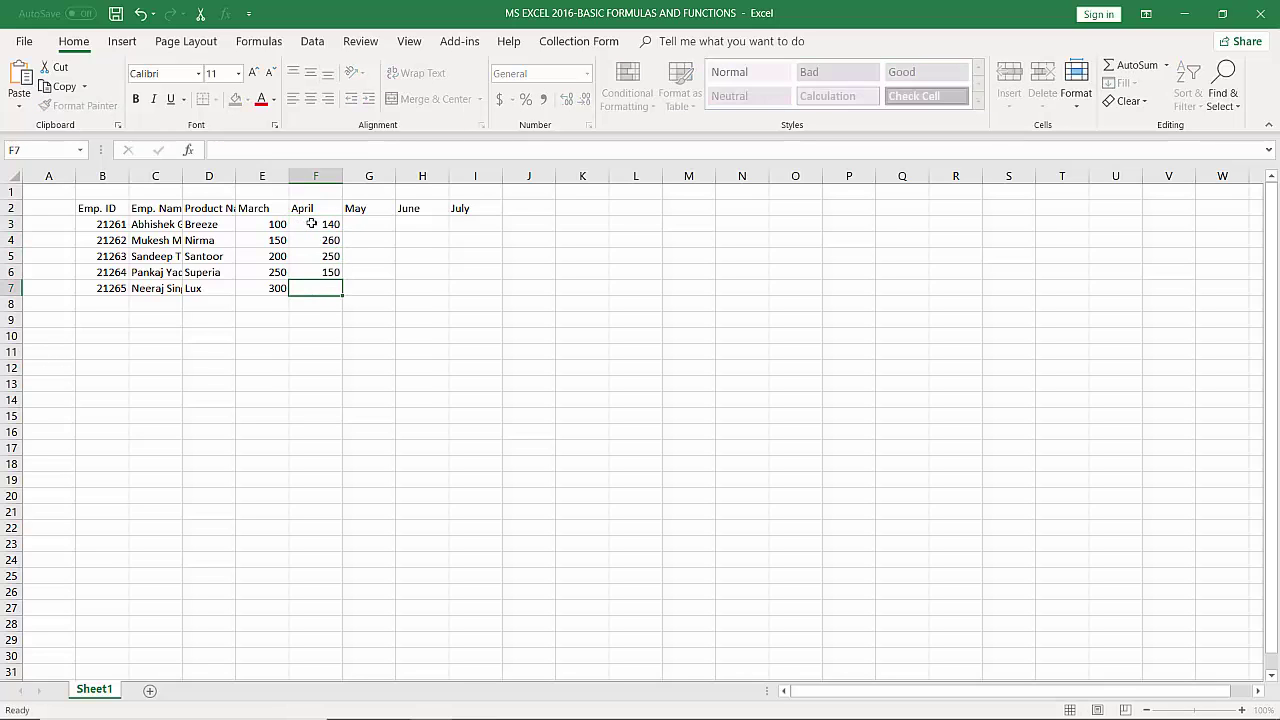
pyautogui.write('200')
pyautogui.press('Tab')
# - Enter the May figures 100, 300, 250, 150 and 300 in cells G3 through G7
pyautogui.press('Up')
pyautogui.press('Up')
pyautogui.press('Up')
pyautogui.press('Up')
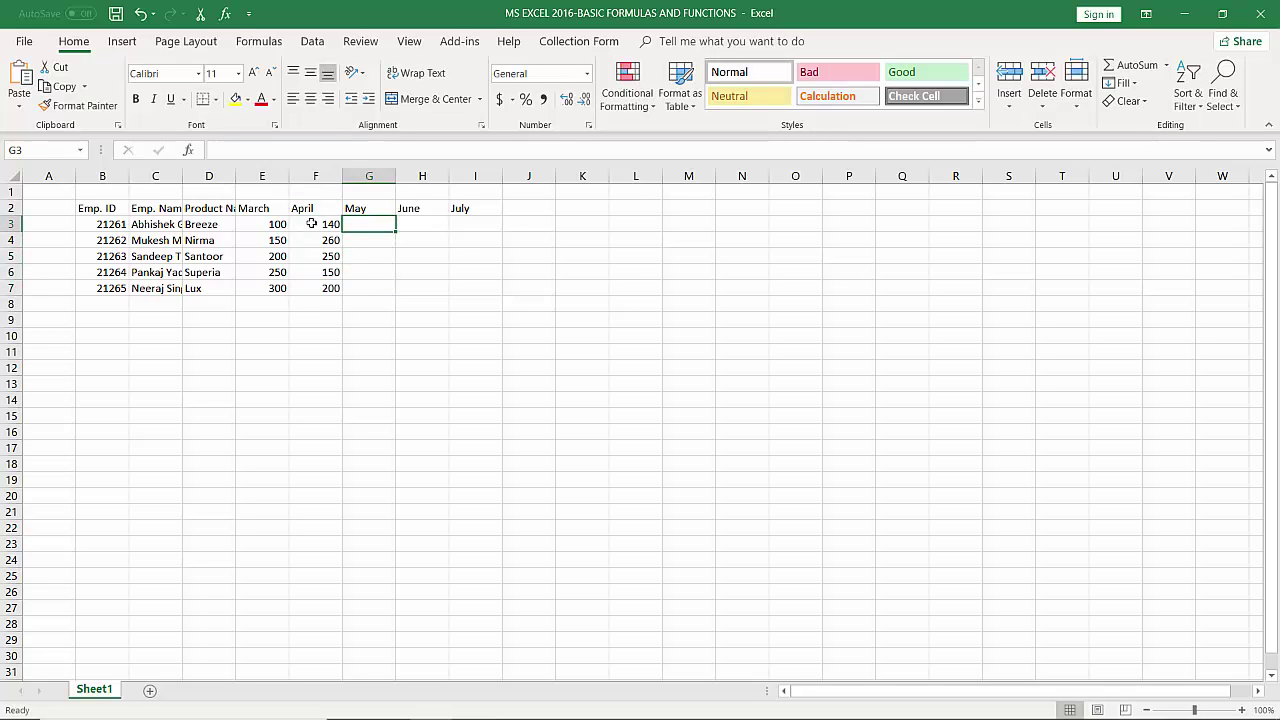
pyautogui.write('100')
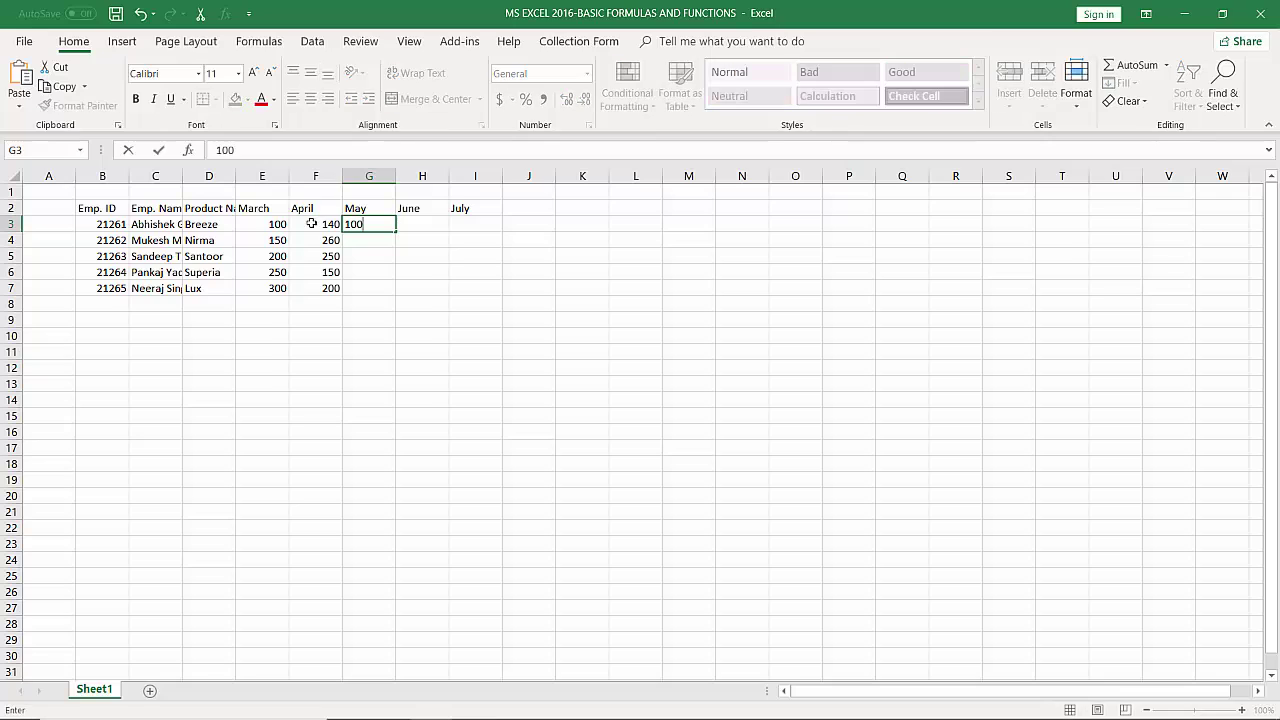
pyautogui.press('Return')
pyautogui.write('300')
pyautogui.press('Return')
pyautogui.write('250')
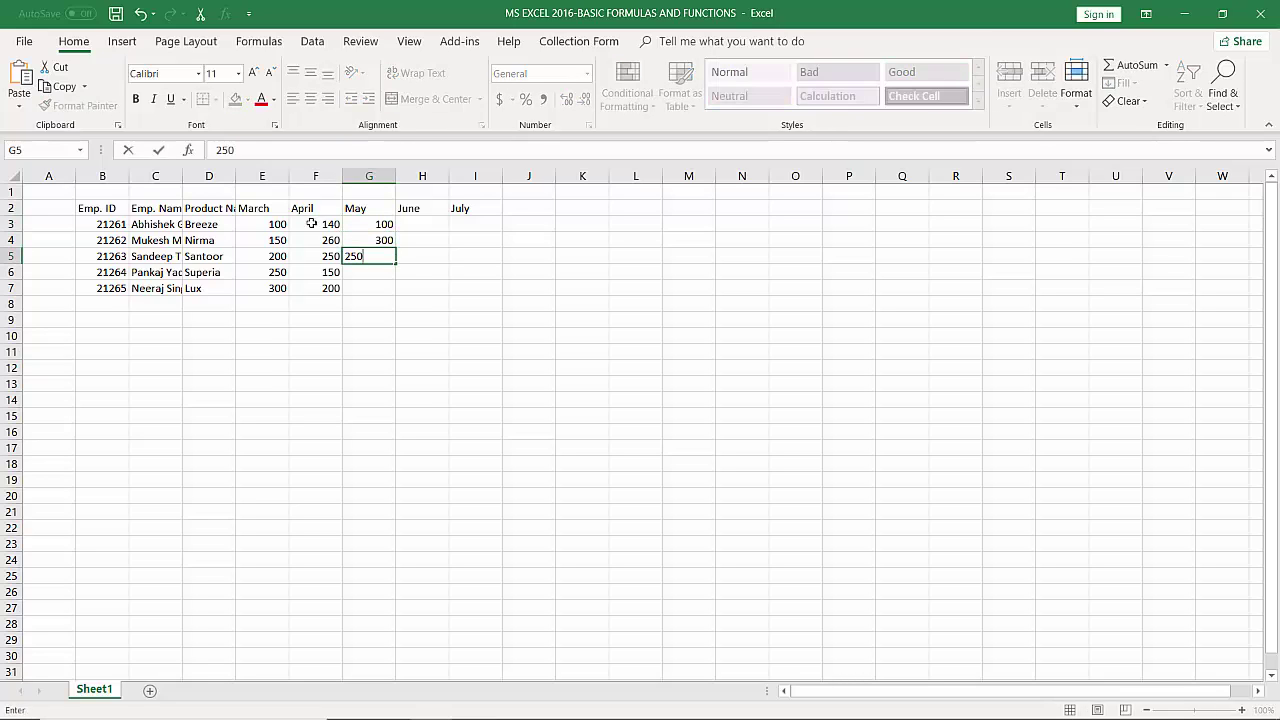
pyautogui.press('Return')
pyautogui.write('150')
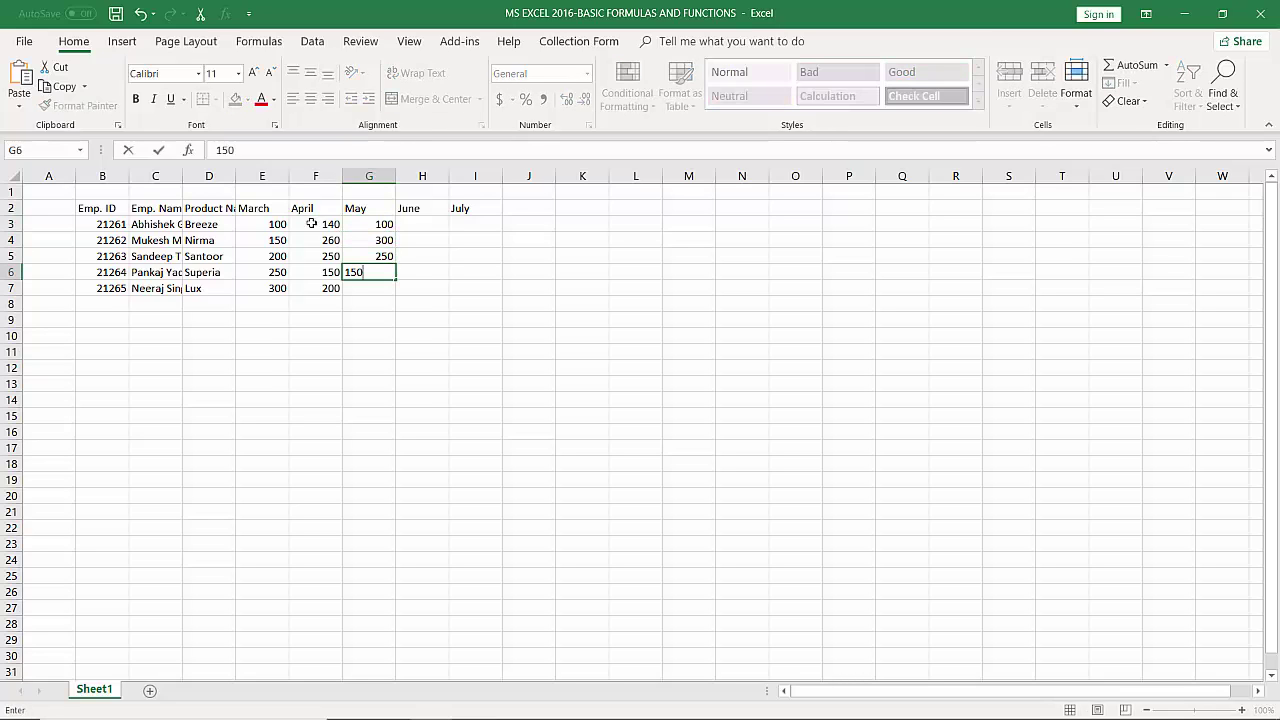
pyautogui.press('Return')
pyautogui.write('3000')
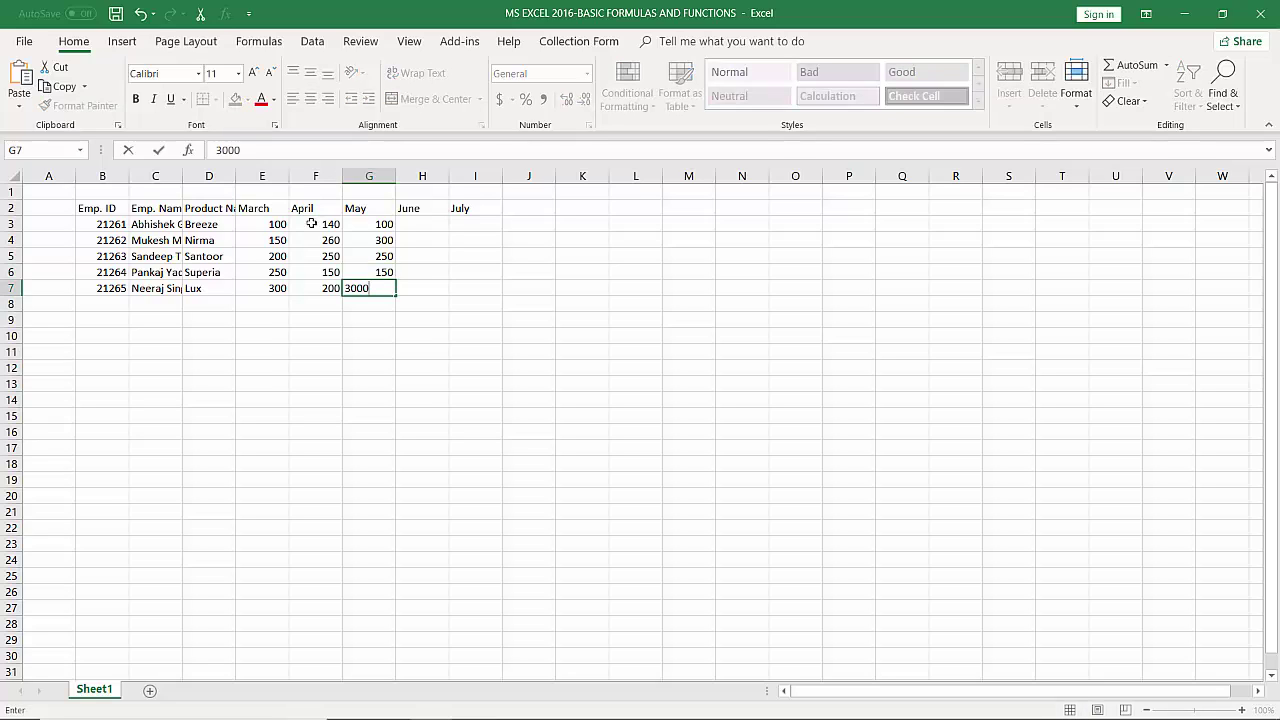
pyautogui.press('BackSpace')
pyautogui.press('Right')
# - Enter the June figures 200, 250, 150, 350 and 100 in cells H3 through H7
pyautogui.press('Up')
pyautogui.press('Up')
pyautogui.press('Up')
pyautogui.press('Up')
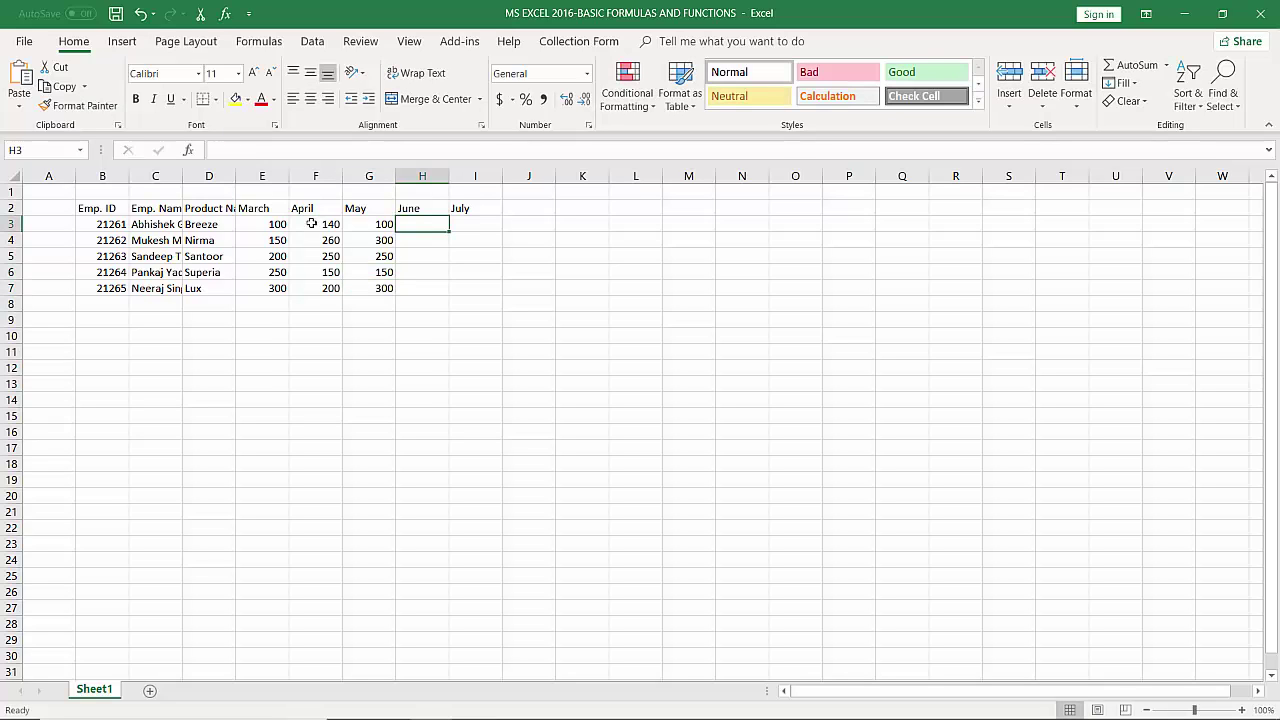
pyautogui.write('200')
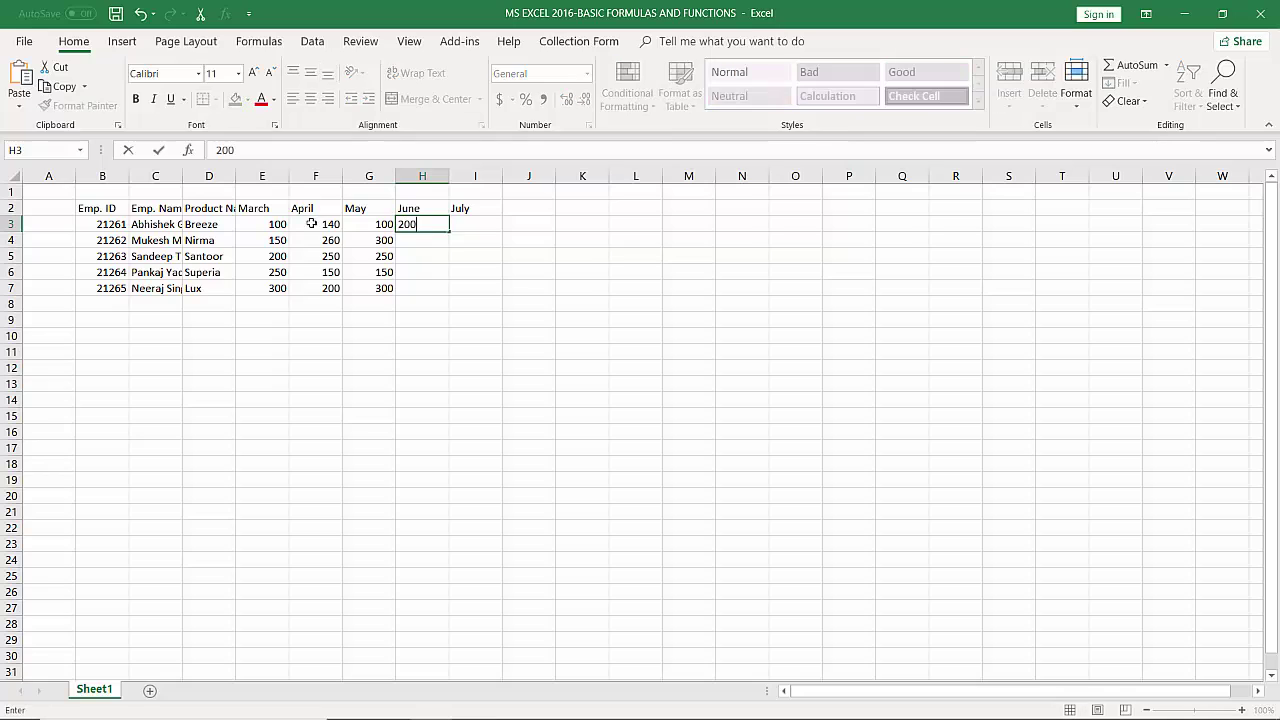
pyautogui.press('Return')
pyautogui.write('250')
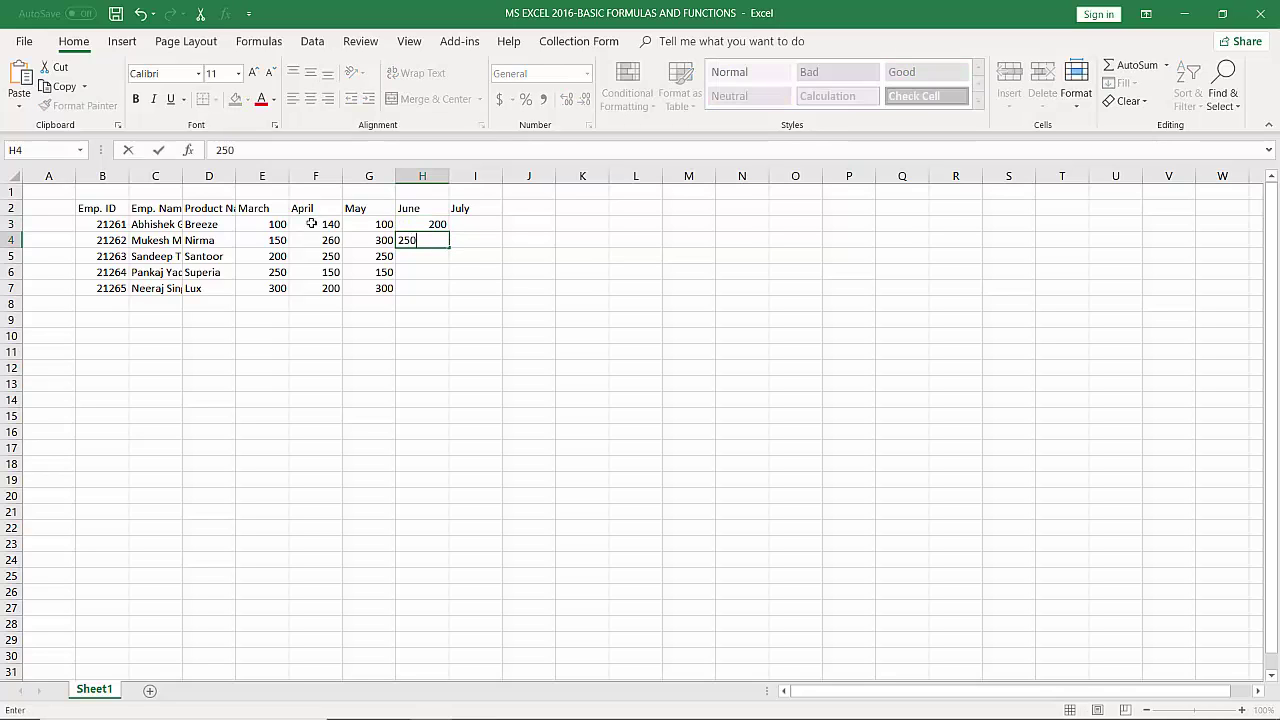
pyautogui.press('Return')
pyautogui.write('150')
pyautogui.press('Return')
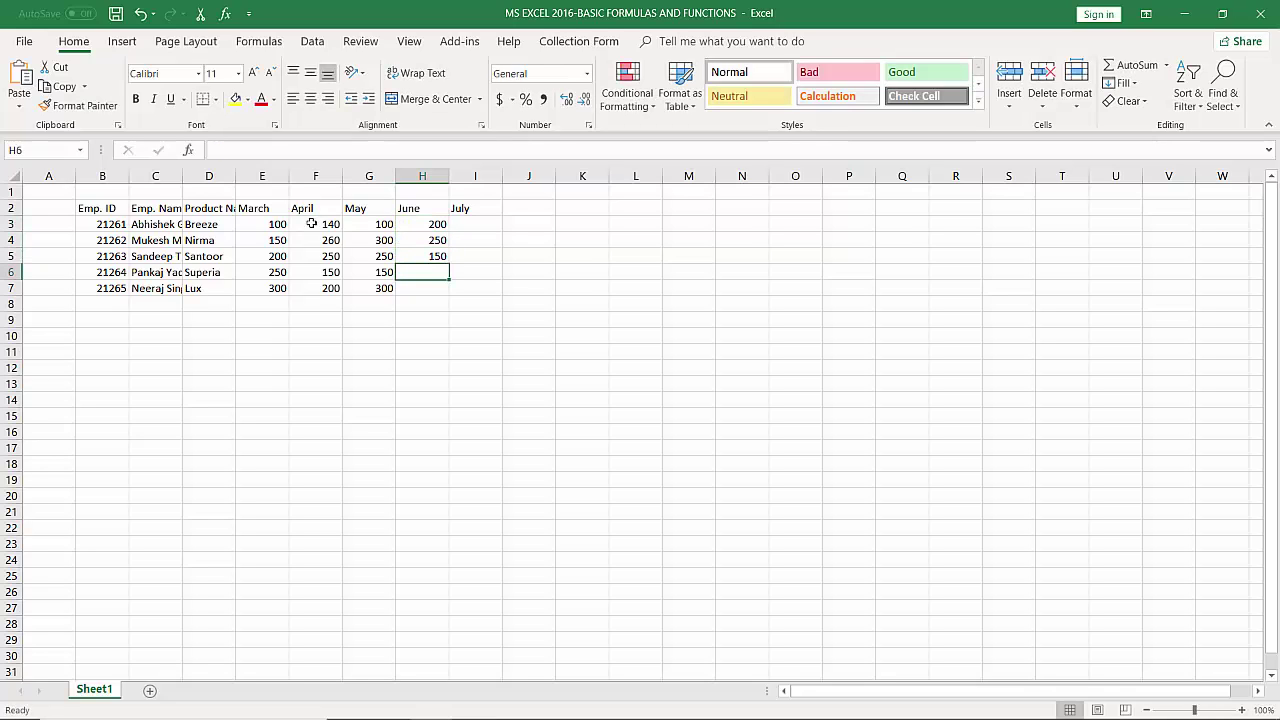
pyautogui.write('350')
pyautogui.press('Return')
pyautogui.write('100')
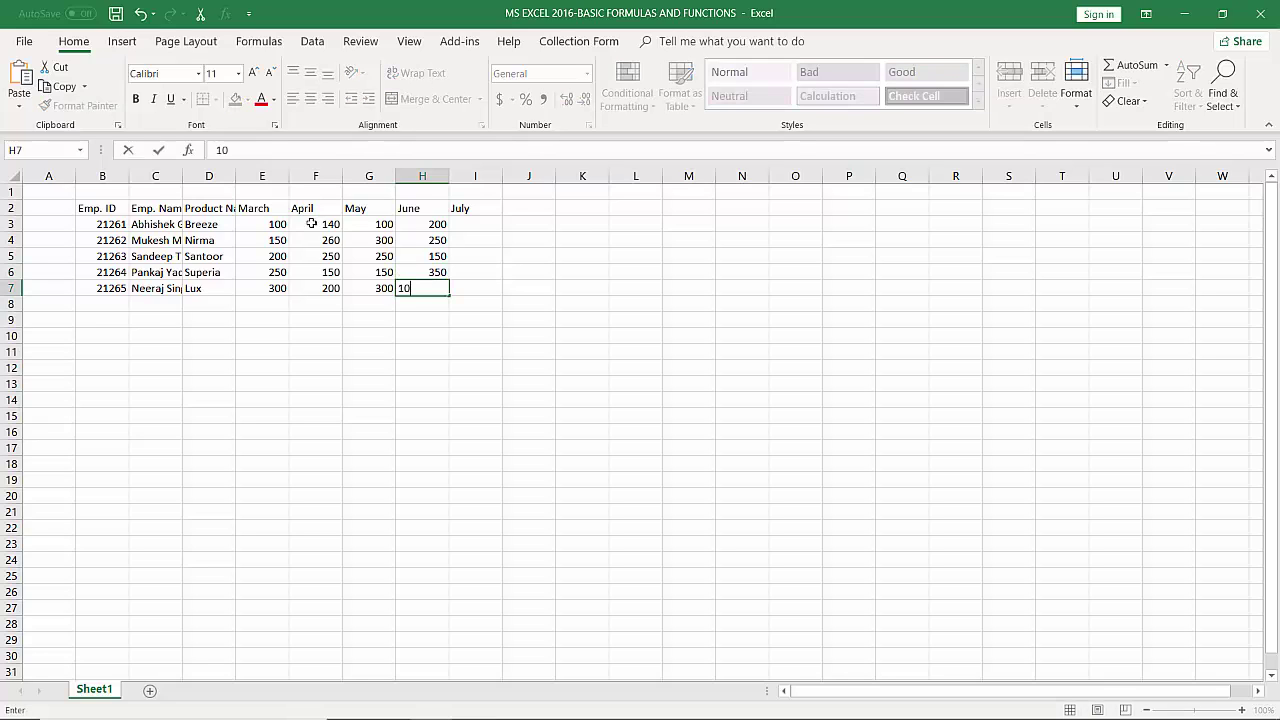
pyautogui.press('Tab')
# - Enter the July figures 160, 200, 300, 240 and 200 in I3 through I7, plus an extra 200 in I8
pyautogui.press('Up')
pyautogui.press('Up')
pyautogui.press('Up')
pyautogui.press('Up')
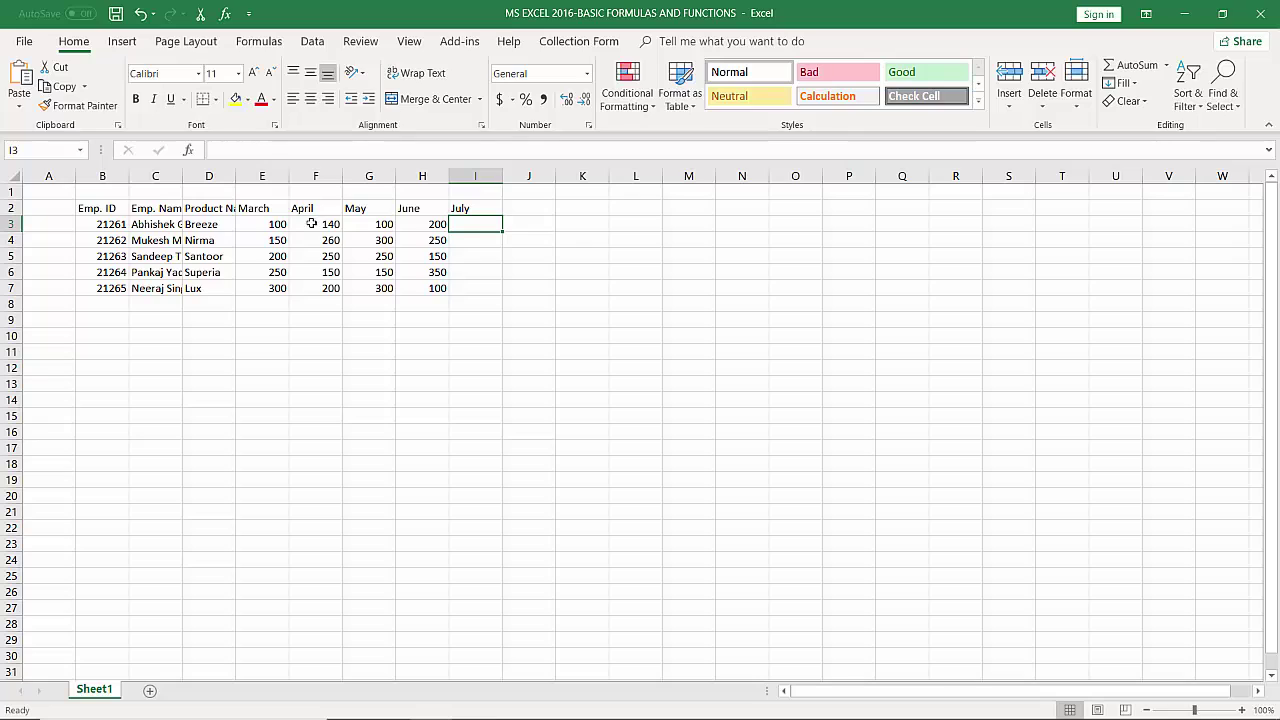
pyautogui.write('160')
pyautogui.press('Return')
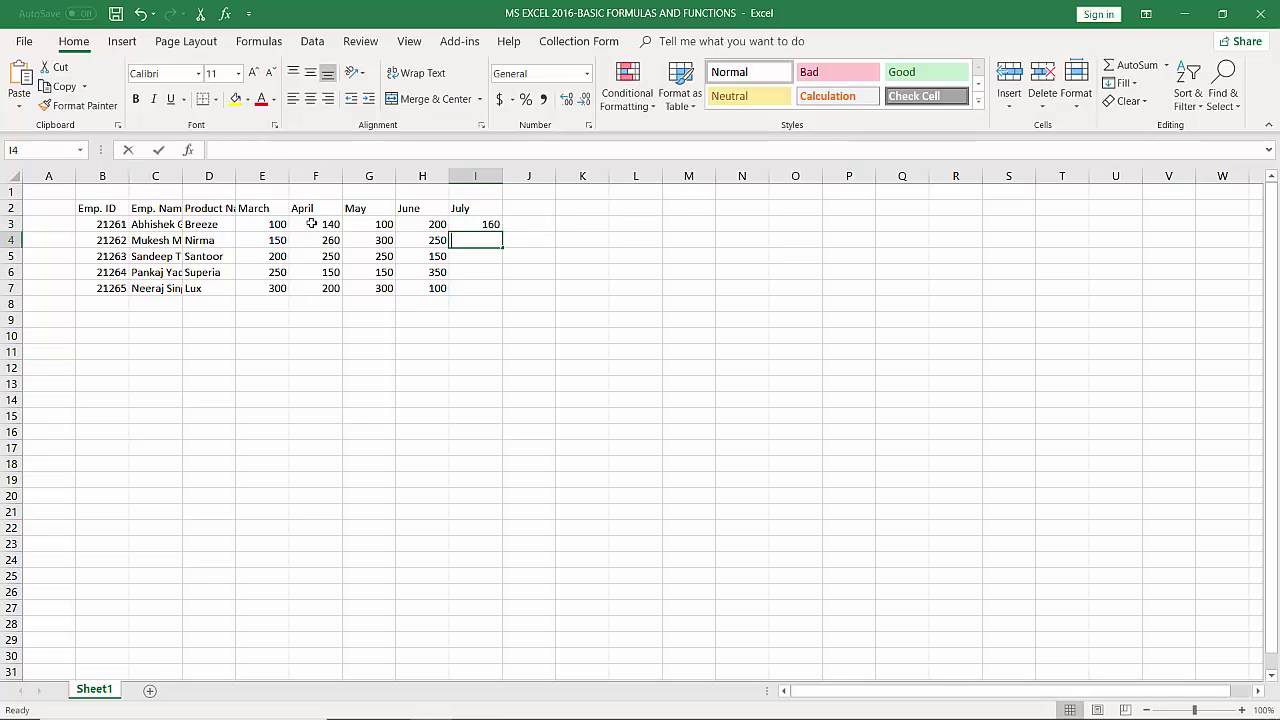
pyautogui.write('200')
pyautogui.press('Return')
pyautogui.write('300')
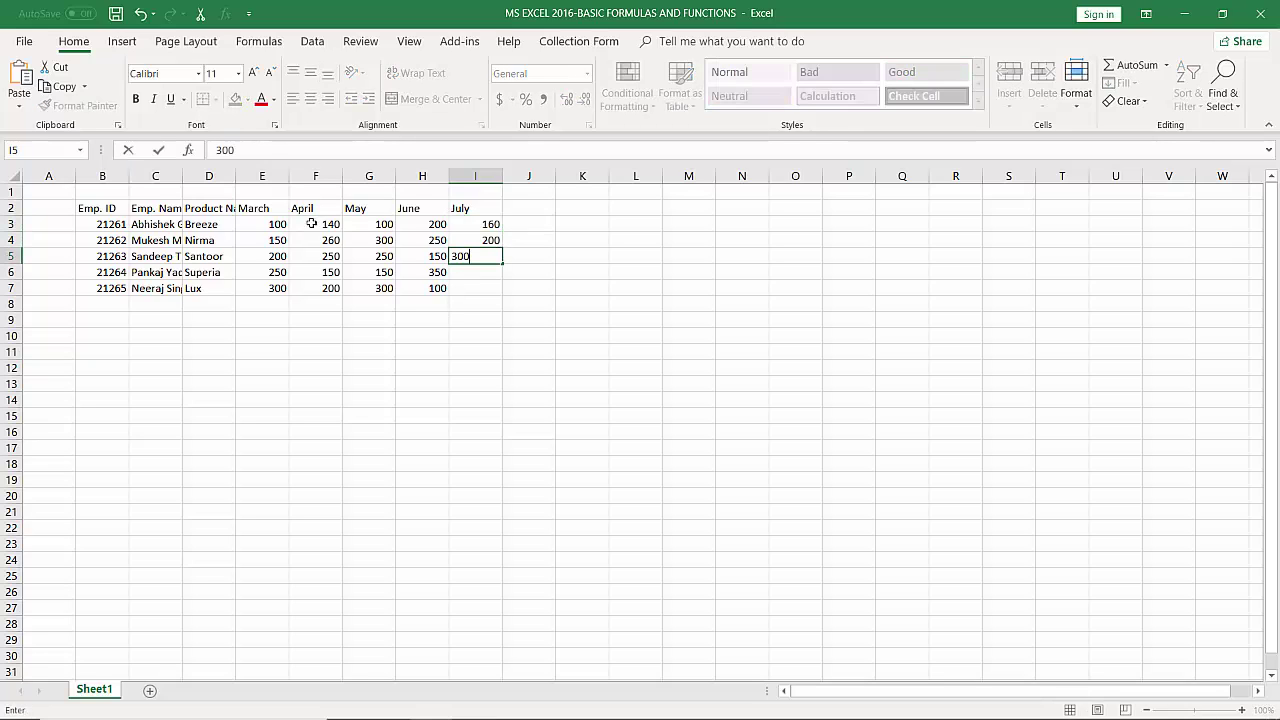
pyautogui.press('Return')
pyautogui.write('240')
pyautogui.press('Return')
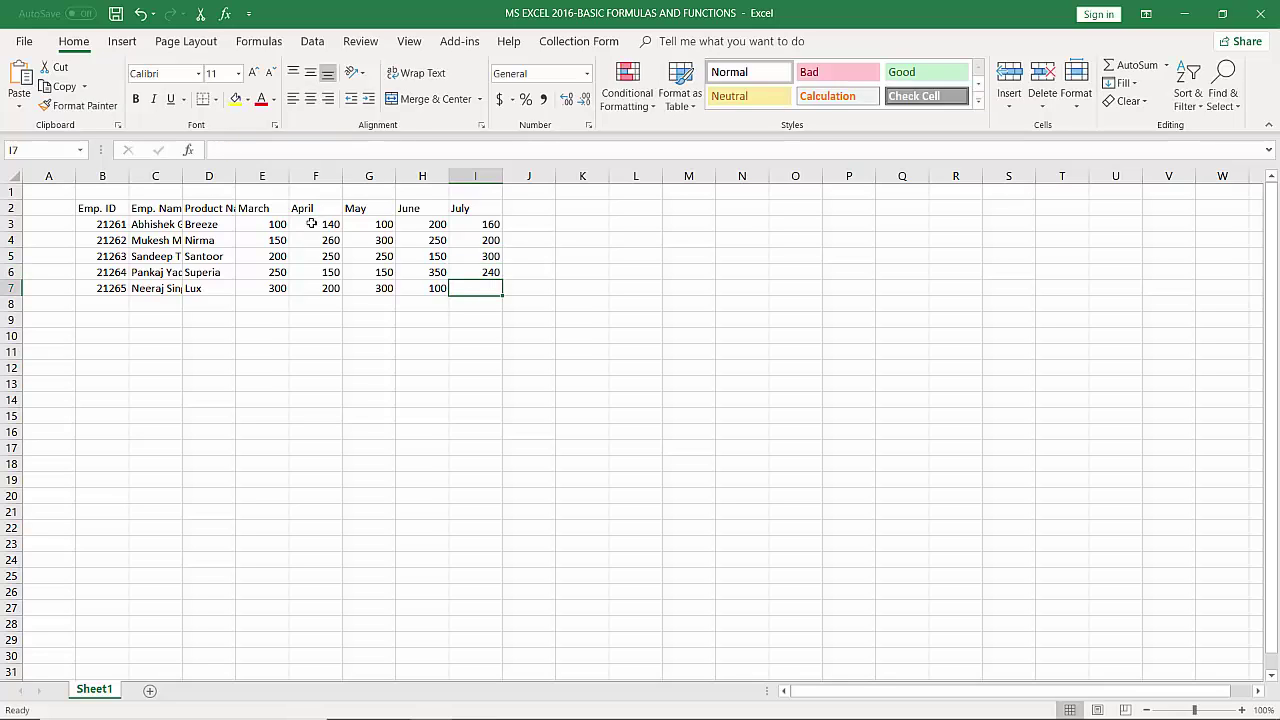
pyautogui.write('200')
pyautogui.press('Return')
pyautogui.write('200')
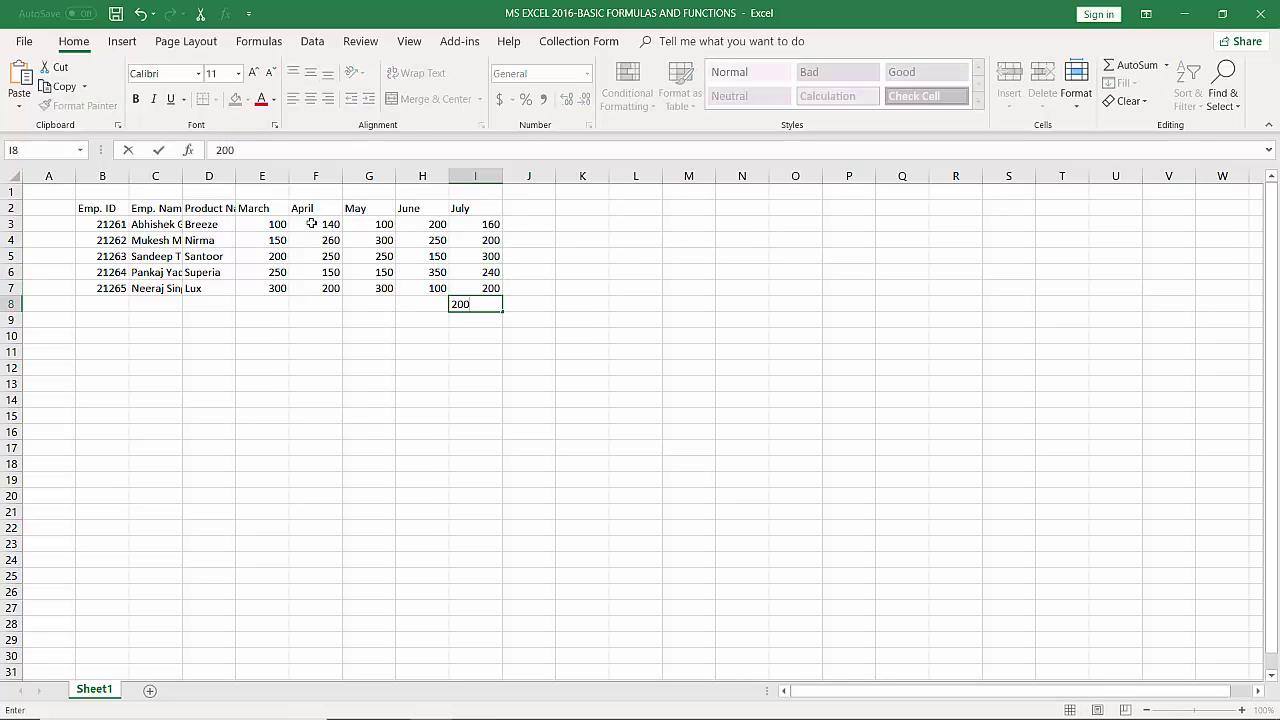
pyautogui.press('Return')
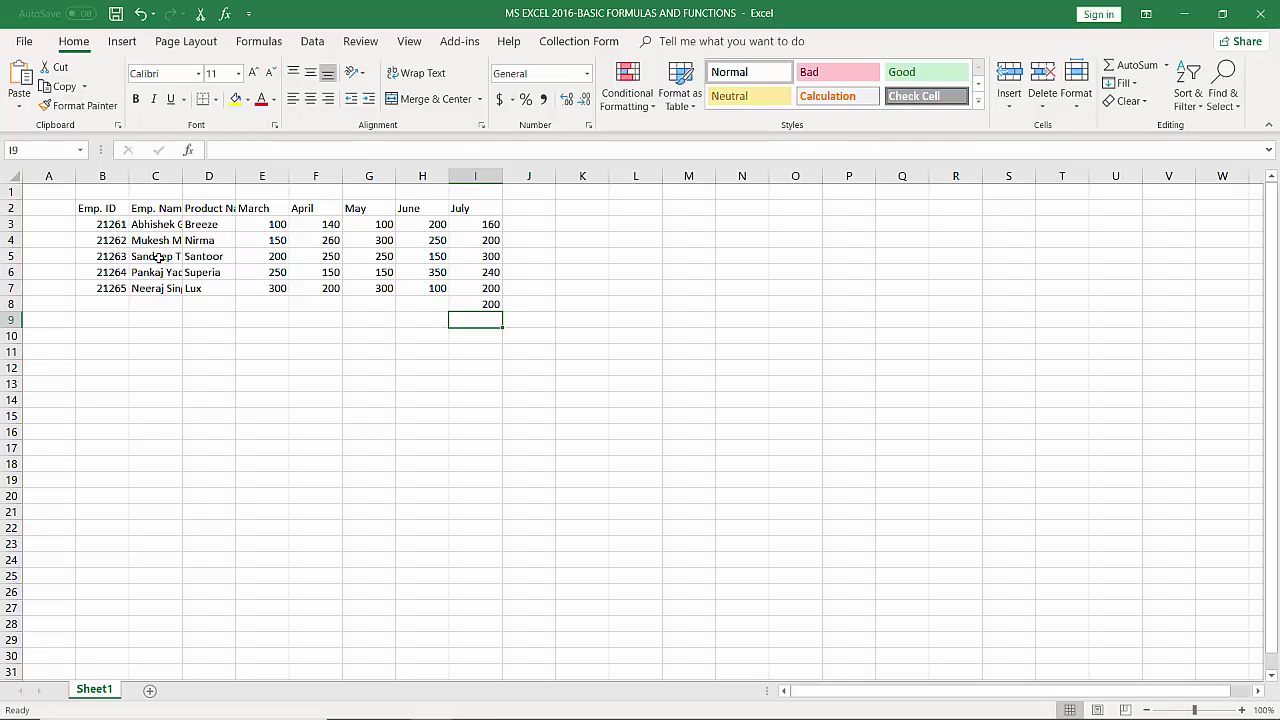
# - Widen columns C and D to fit the employee names and the Product Name header
pyautogui.doubleClick(181, 175)
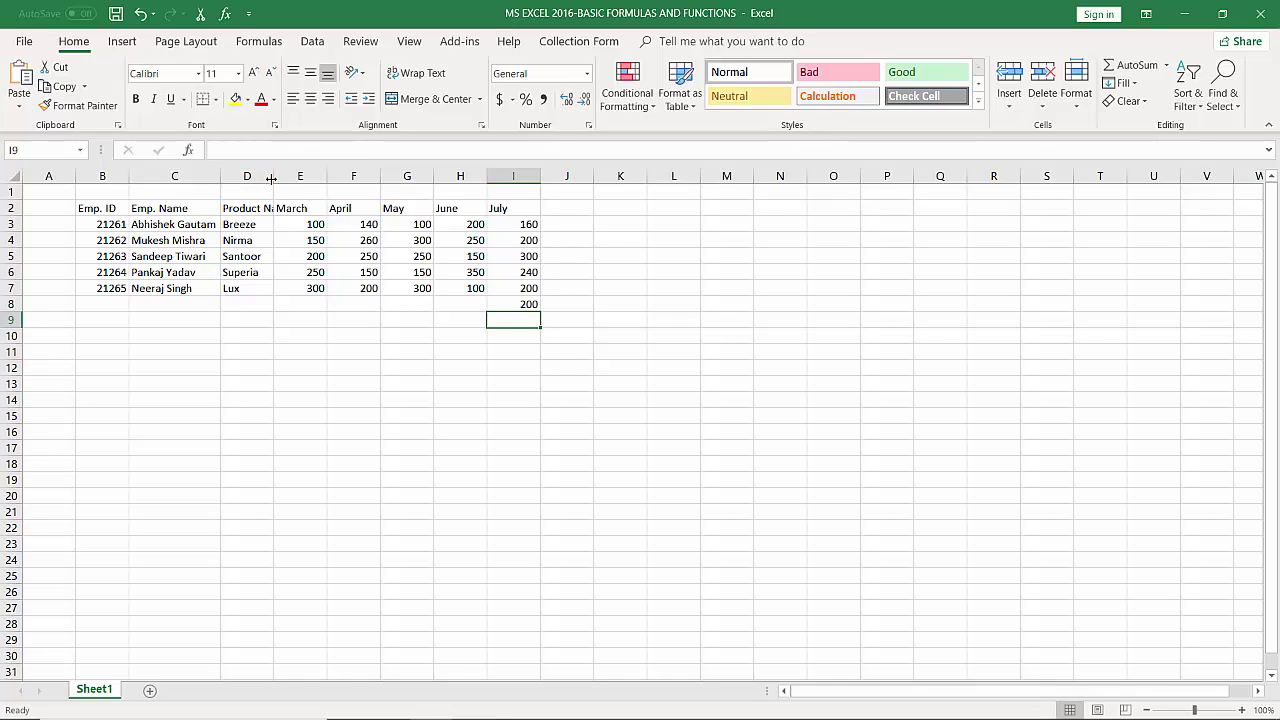
pyautogui.moveTo(270, 178); pyautogui.dragTo(303, 179)
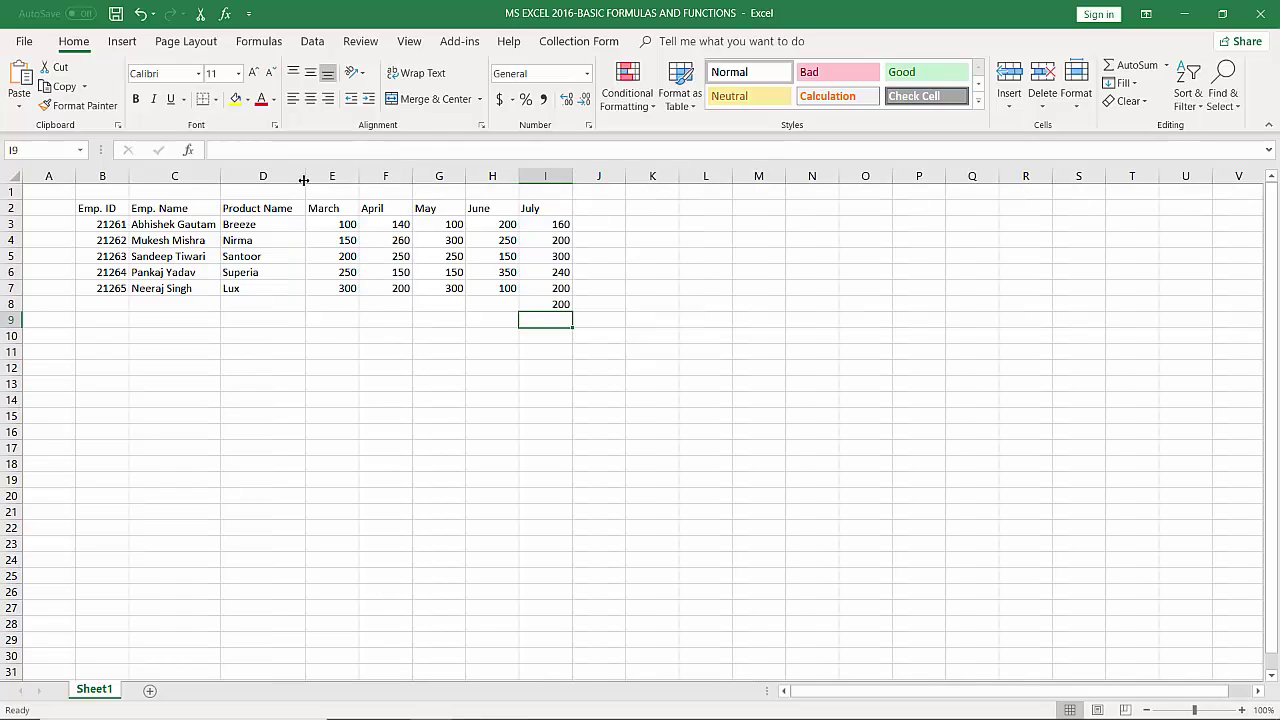
pyautogui.click(297, 346)
# - Delete the extra 200 from cell I8 below the July figures
pyautogui.moveTo(315, 222); pyautogui.dragTo(560, 300)
pyautogui.click(561, 305)
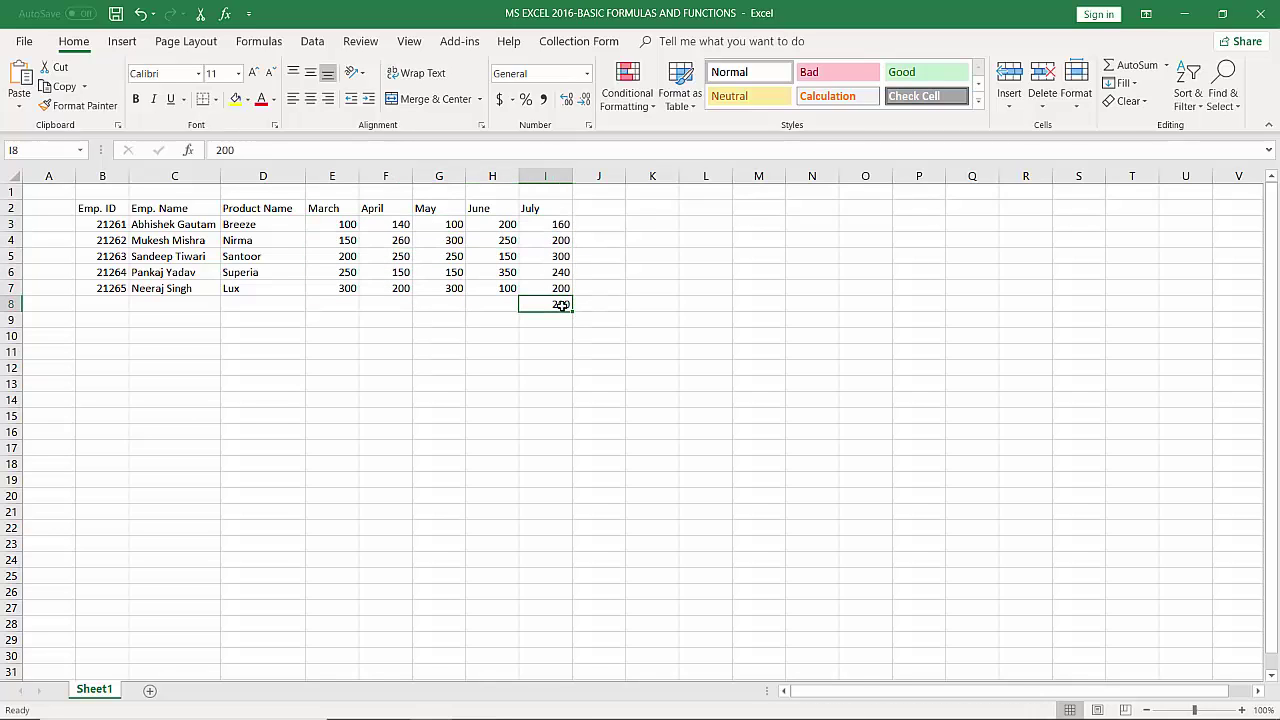
pyautogui.press('Delete')
pyautogui.click(492, 320)
pyautogui.click(388, 370)
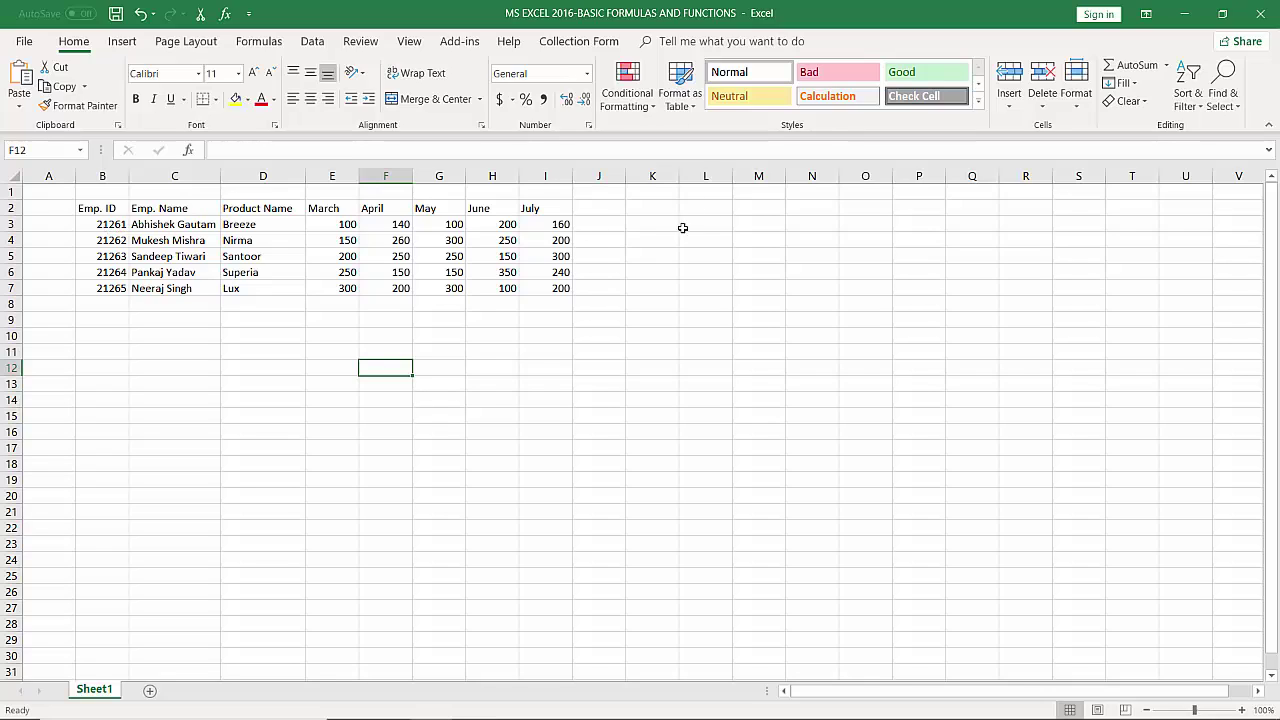
# - Add the column headers Total in J2 and Average in K2, after the July column
pyautogui.click(597, 208)
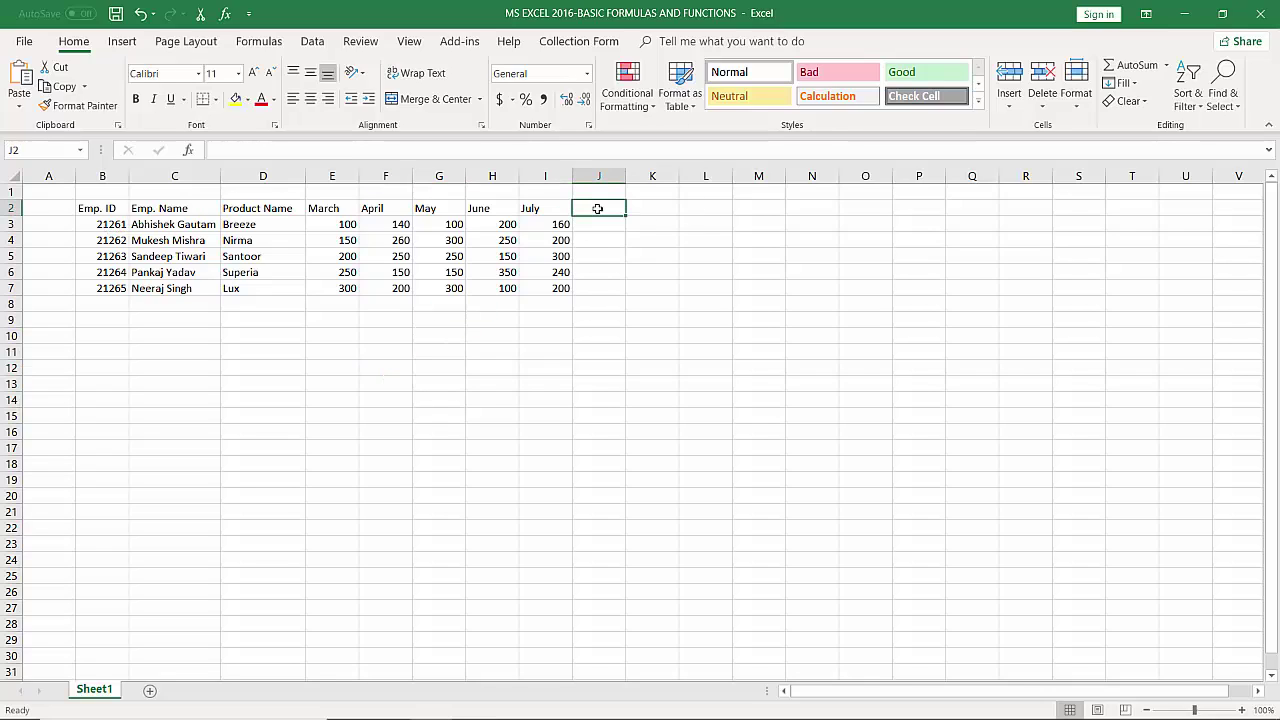
pyautogui.write('T')
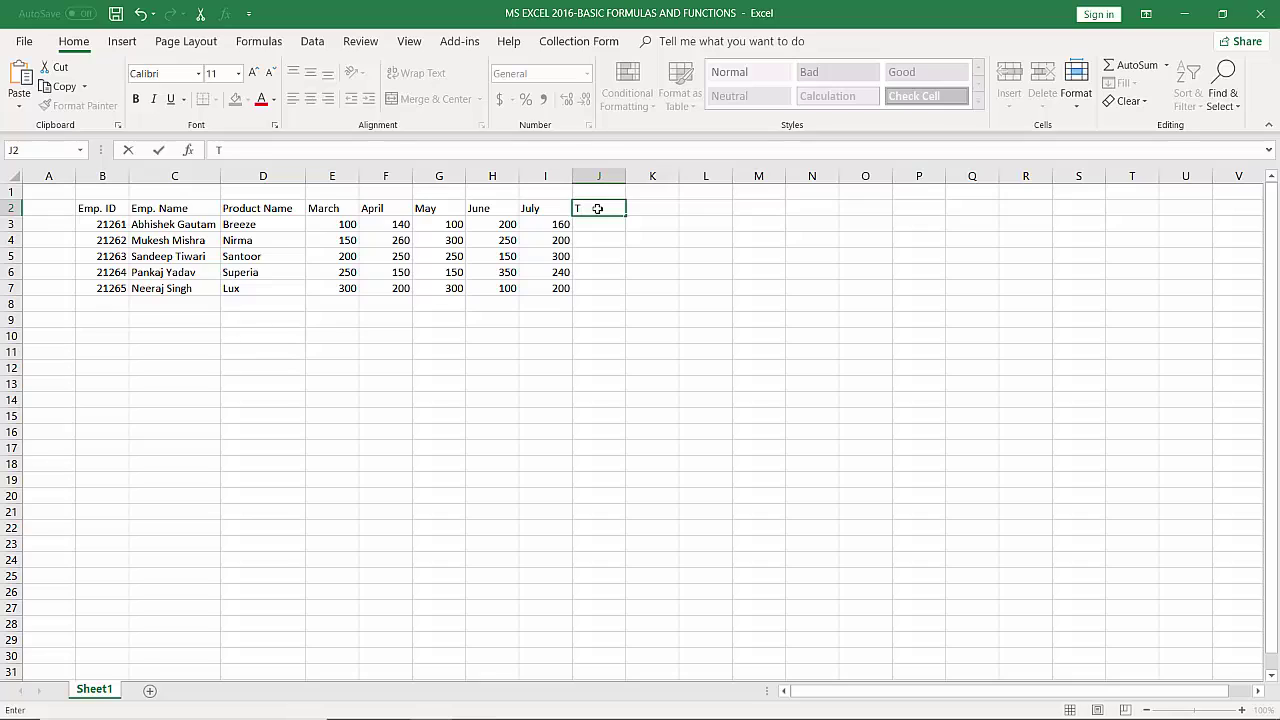
pyautogui.write('otal')
pyautogui.press('Tab')
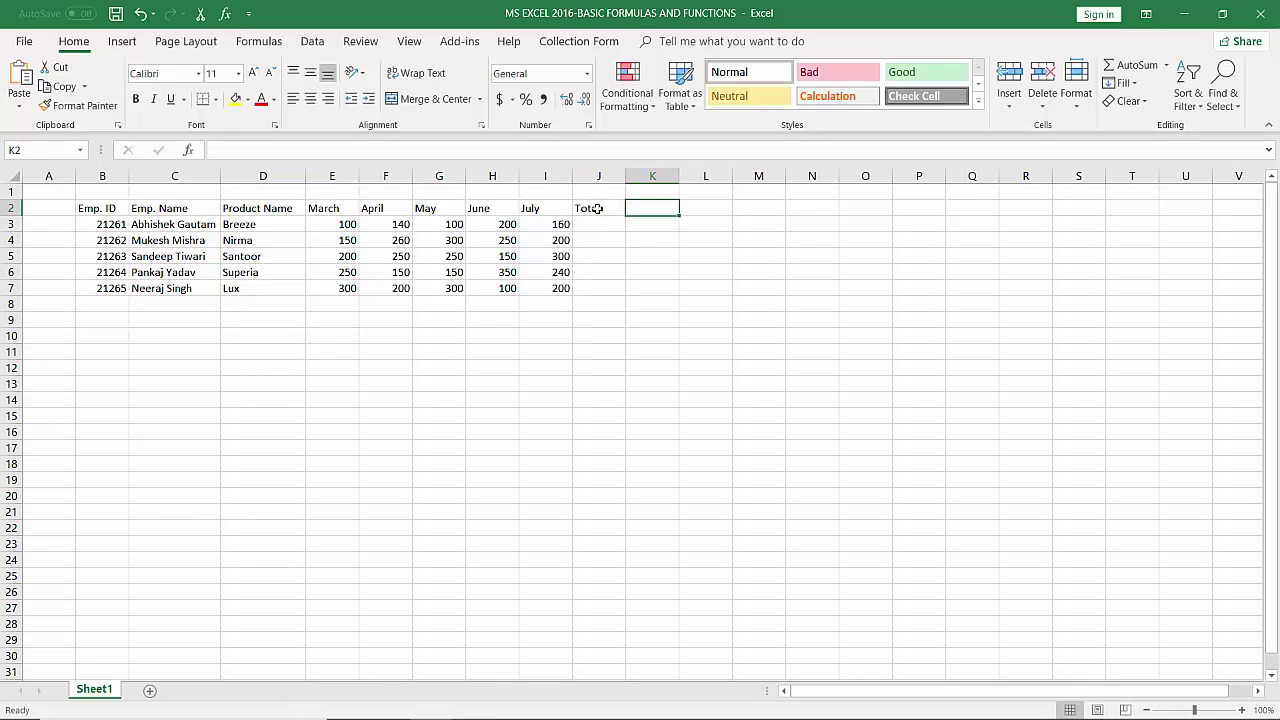
pyautogui.write('Average')
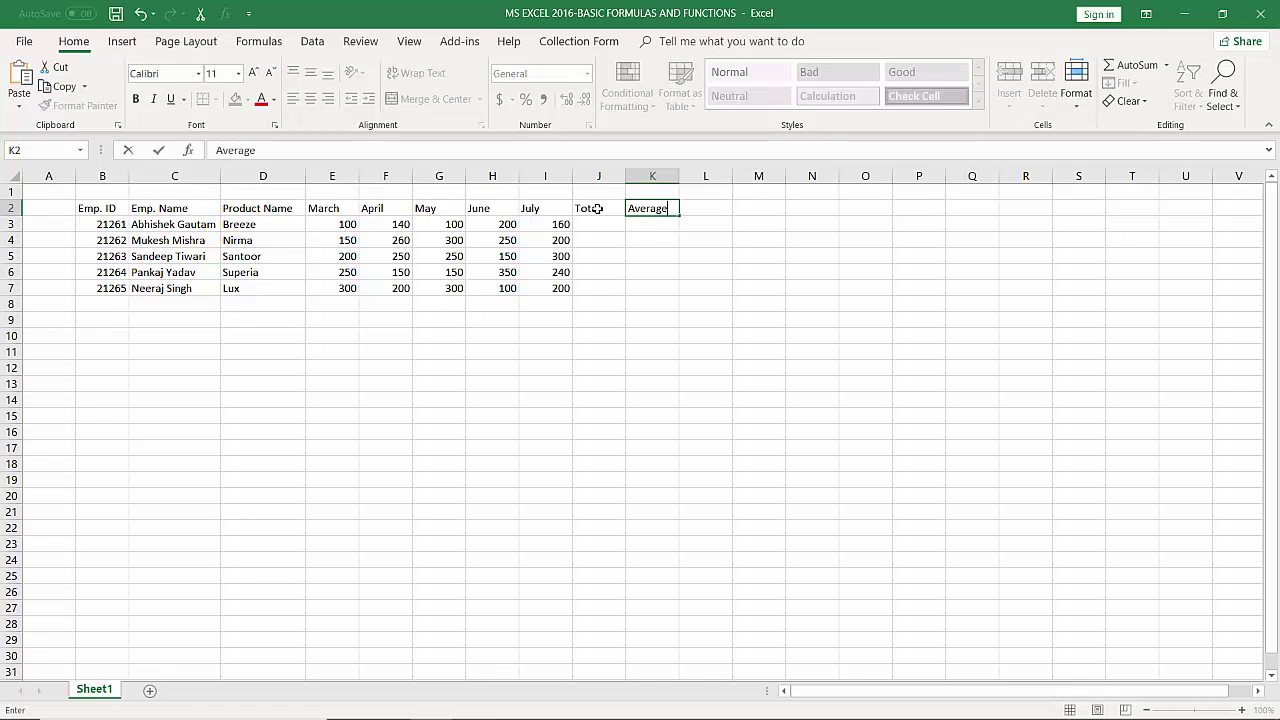
pyautogui.click(598, 351)
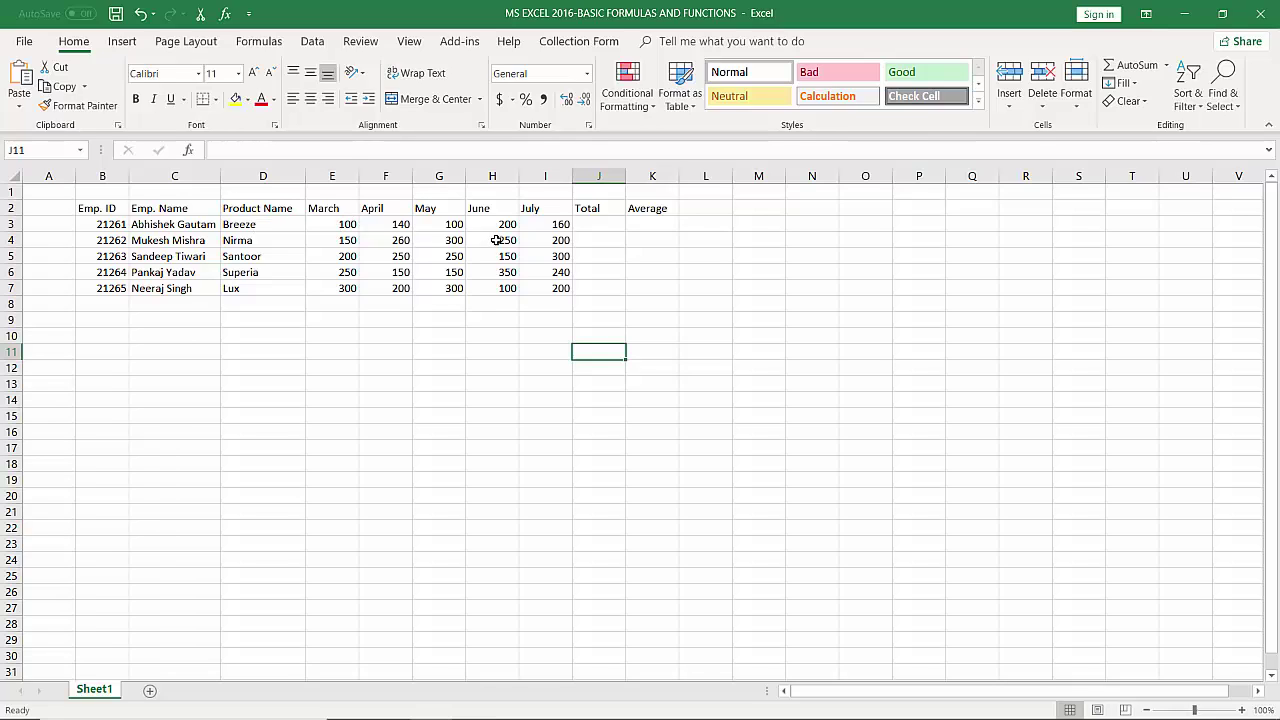
# - Total the March to July figures of the Breeze row in J3 with the addition formula =E3+F3+G3+H3+I3
pyautogui.click(588, 225)
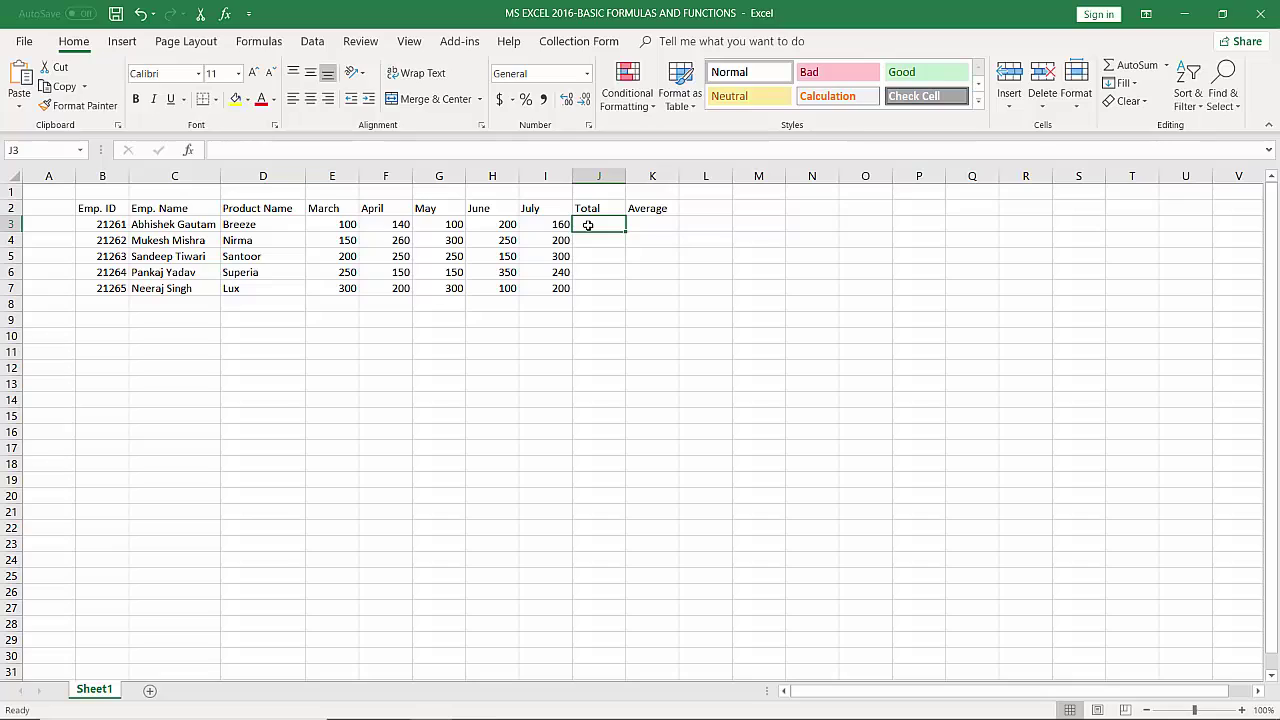
pyautogui.write('=')
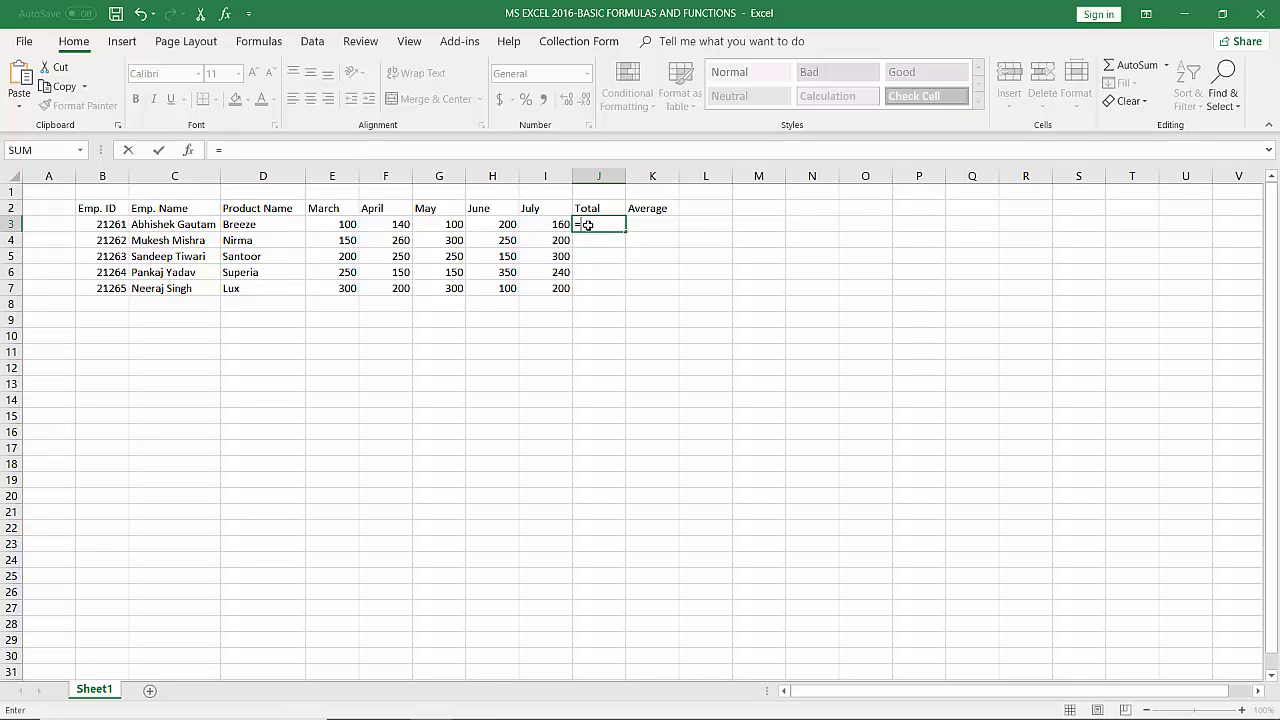
pyautogui.click(343, 225)
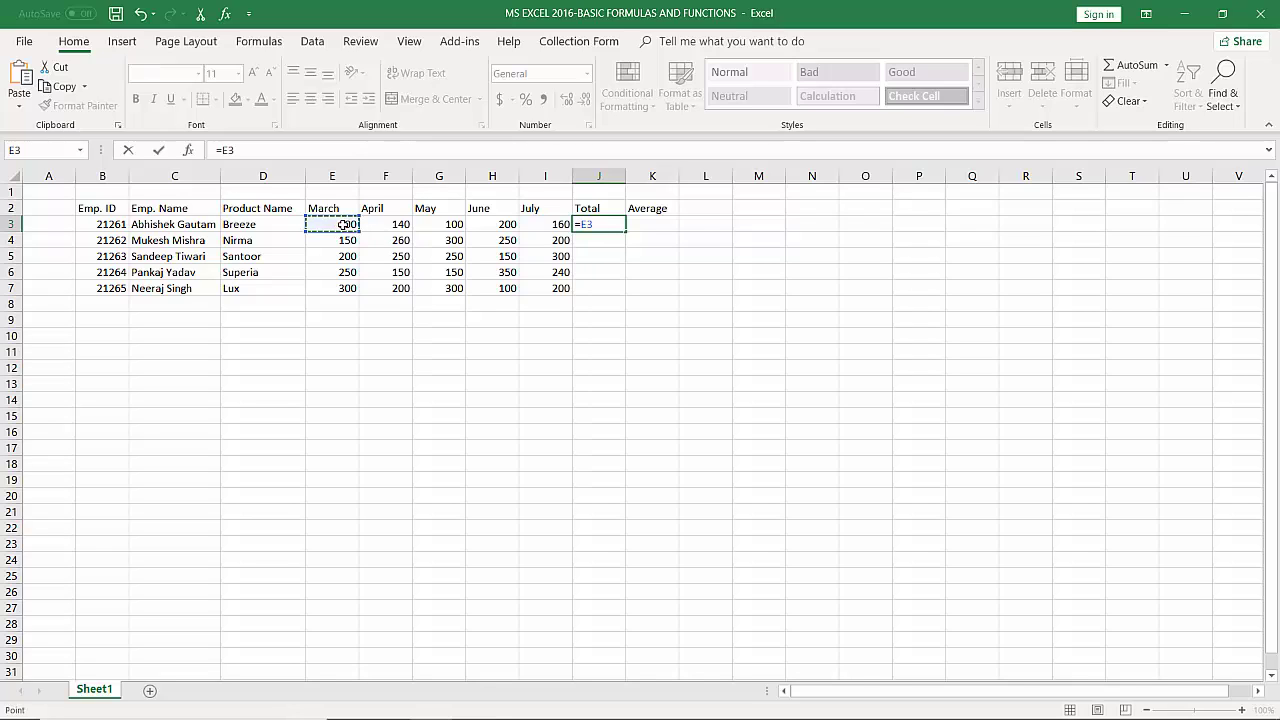
pyautogui.write('+')
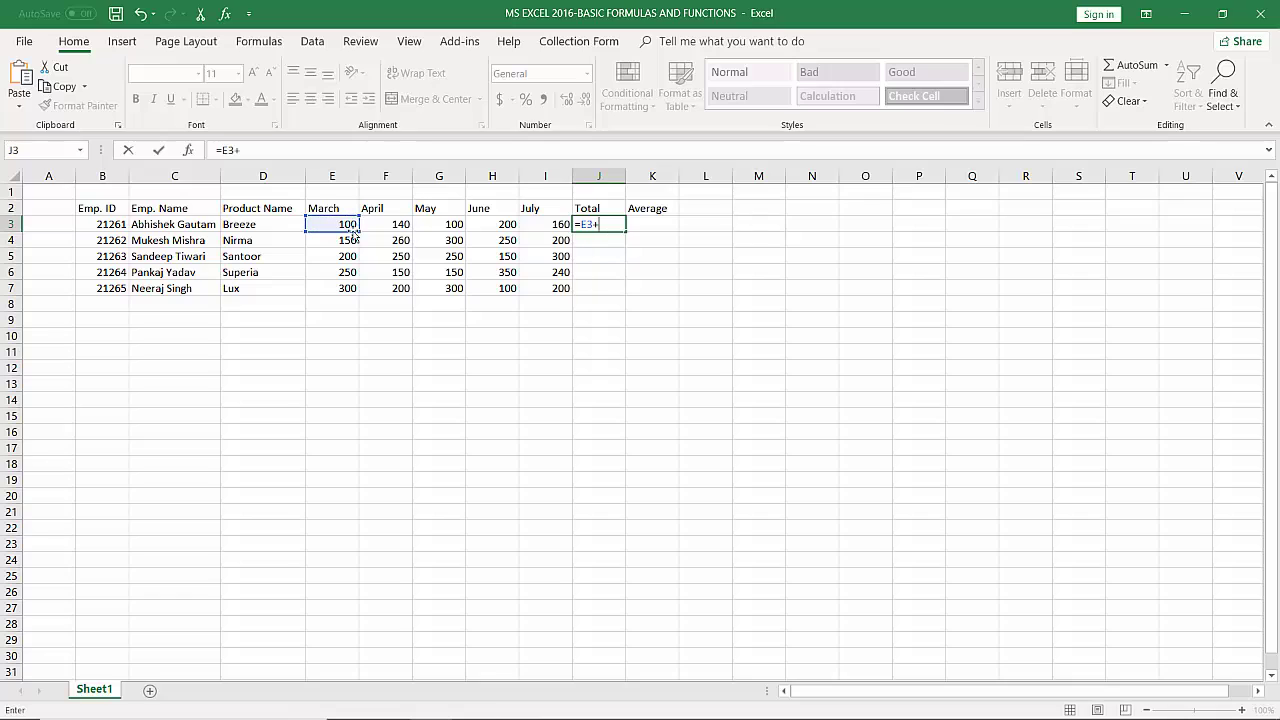
pyautogui.click(397, 225)
pyautogui.write('+')
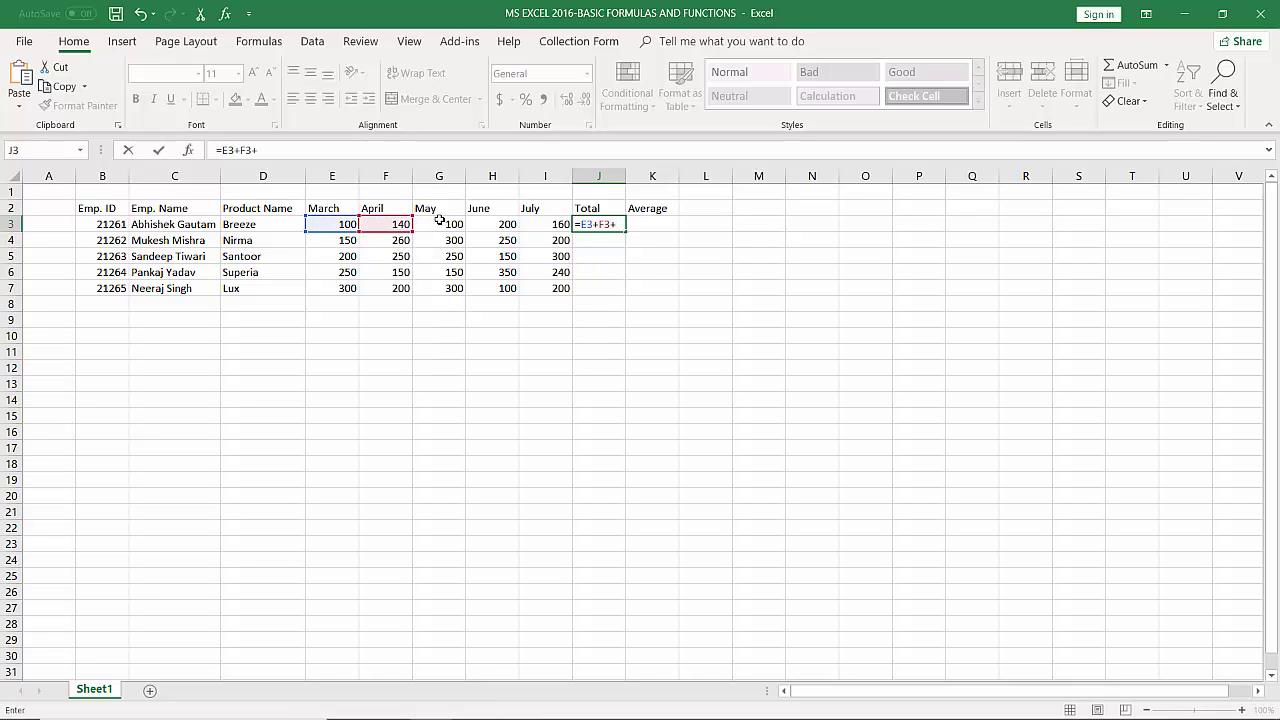
pyautogui.click(446, 224)
pyautogui.write('+')
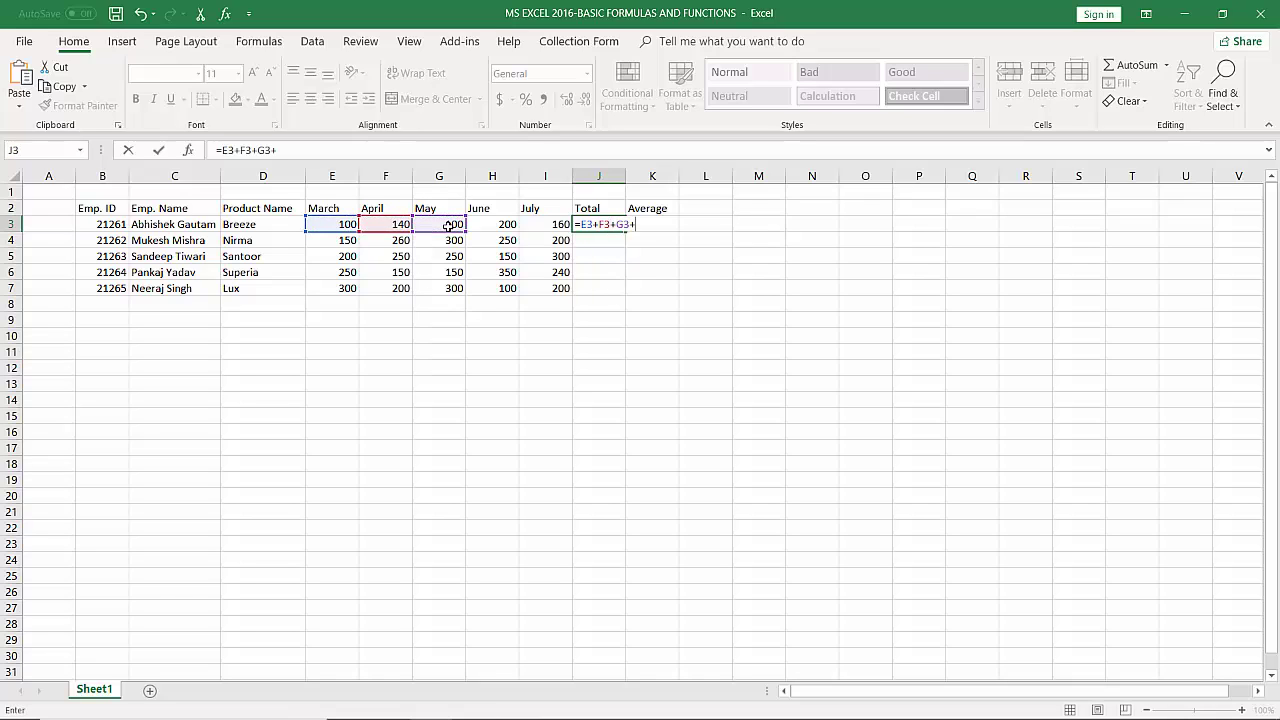
pyautogui.click(497, 223)
pyautogui.write('+')
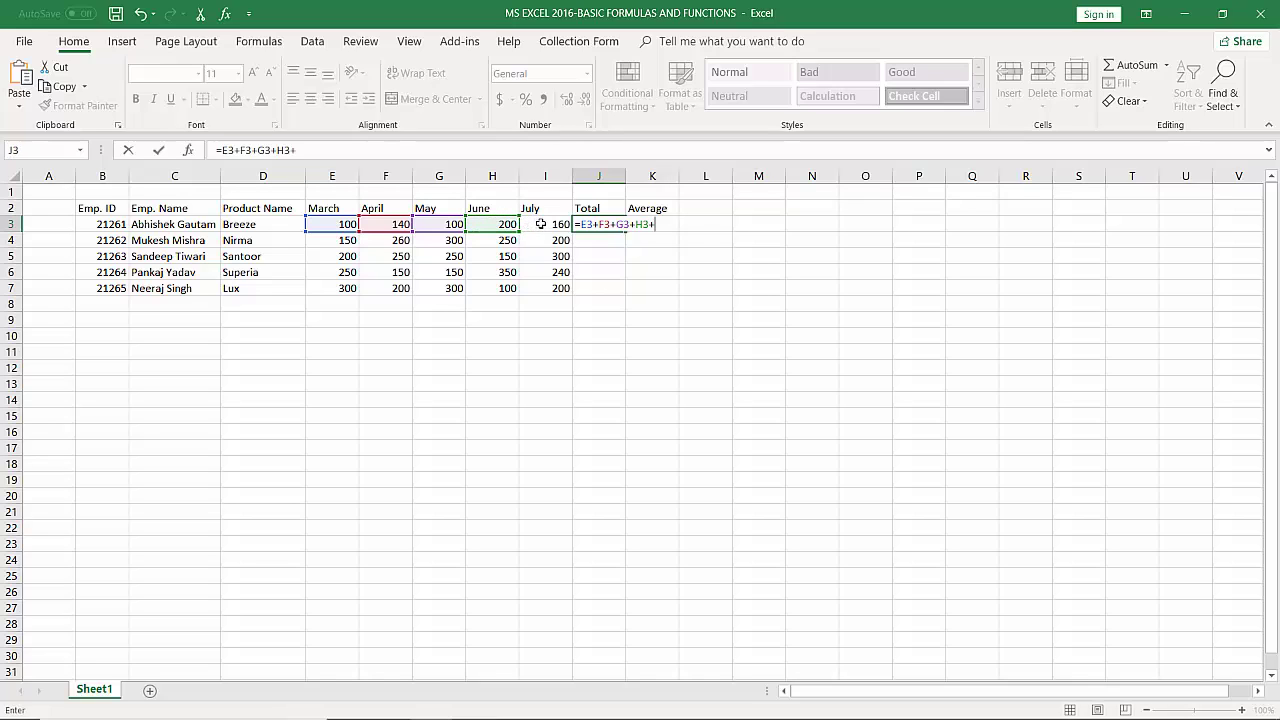
pyautogui.click(540, 224)
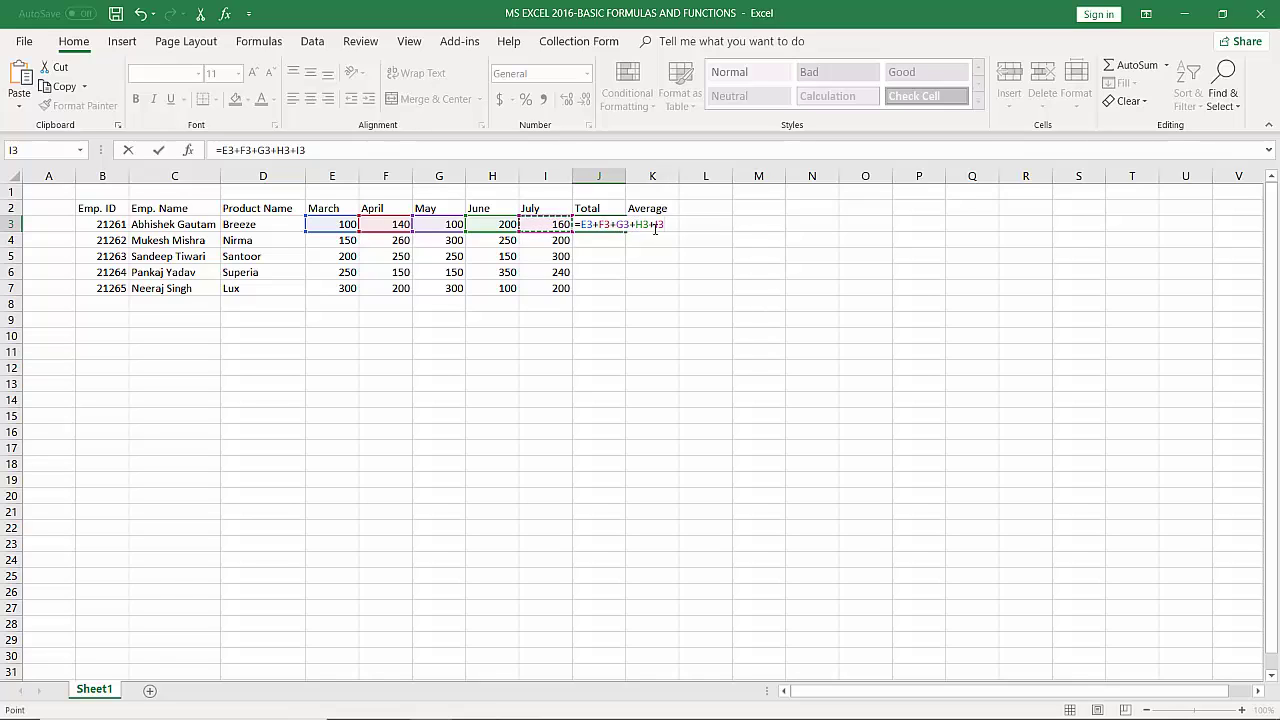
pyautogui.press('Return')
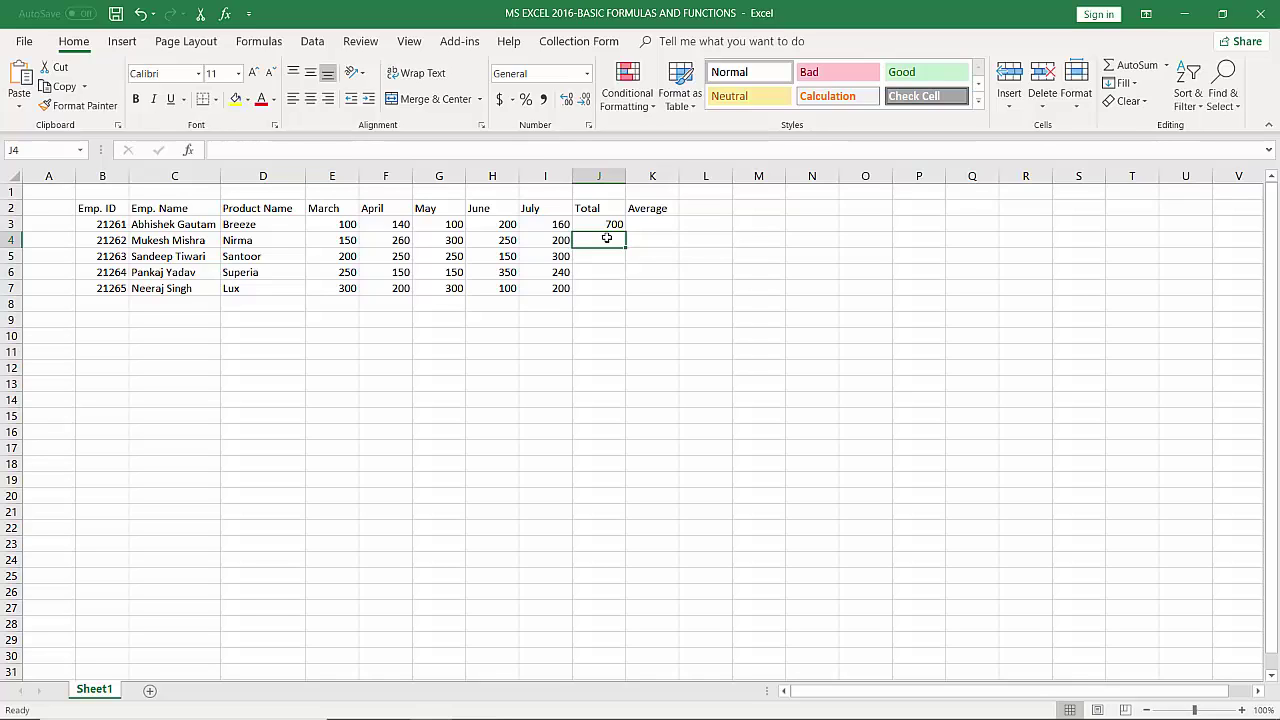
# - Total the Nirma row in J4 using the SUM function with separate cell arguments, =SUM(E4,F4,G4,H4,I4)
pyautogui.write('=')
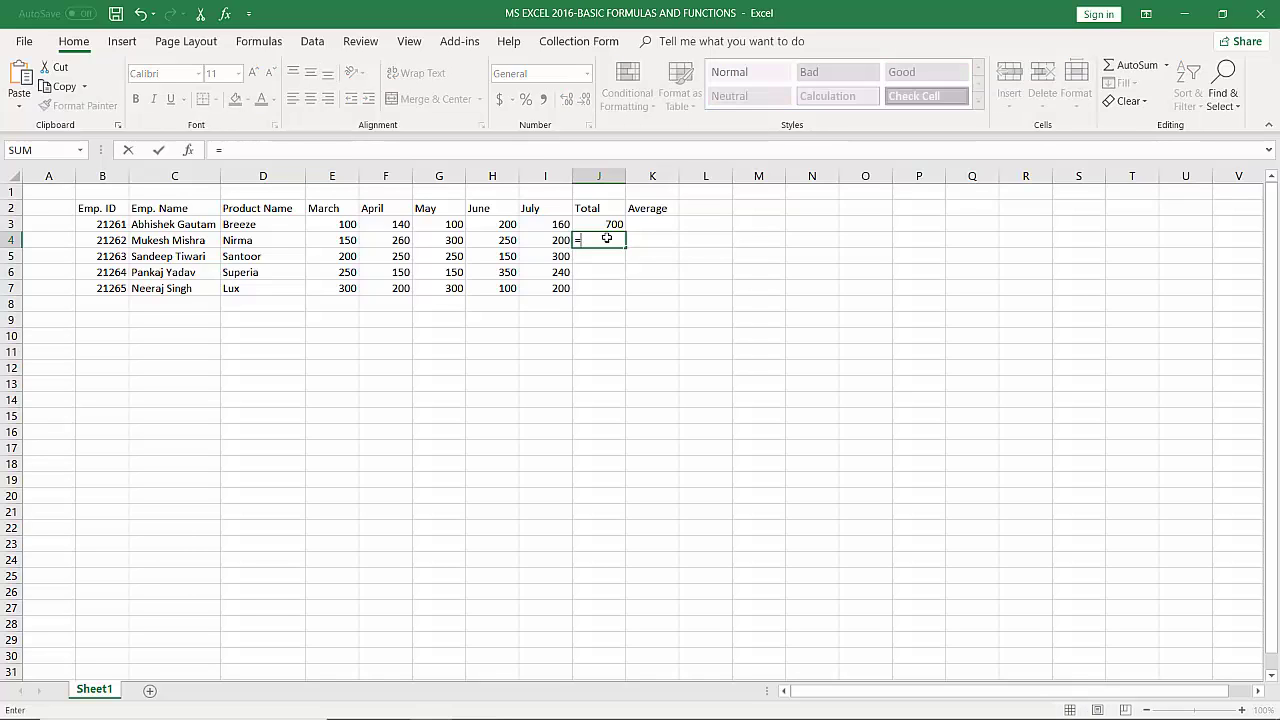
pyautogui.write('s')
pyautogui.press('Escape')
pyautogui.write('SUM')
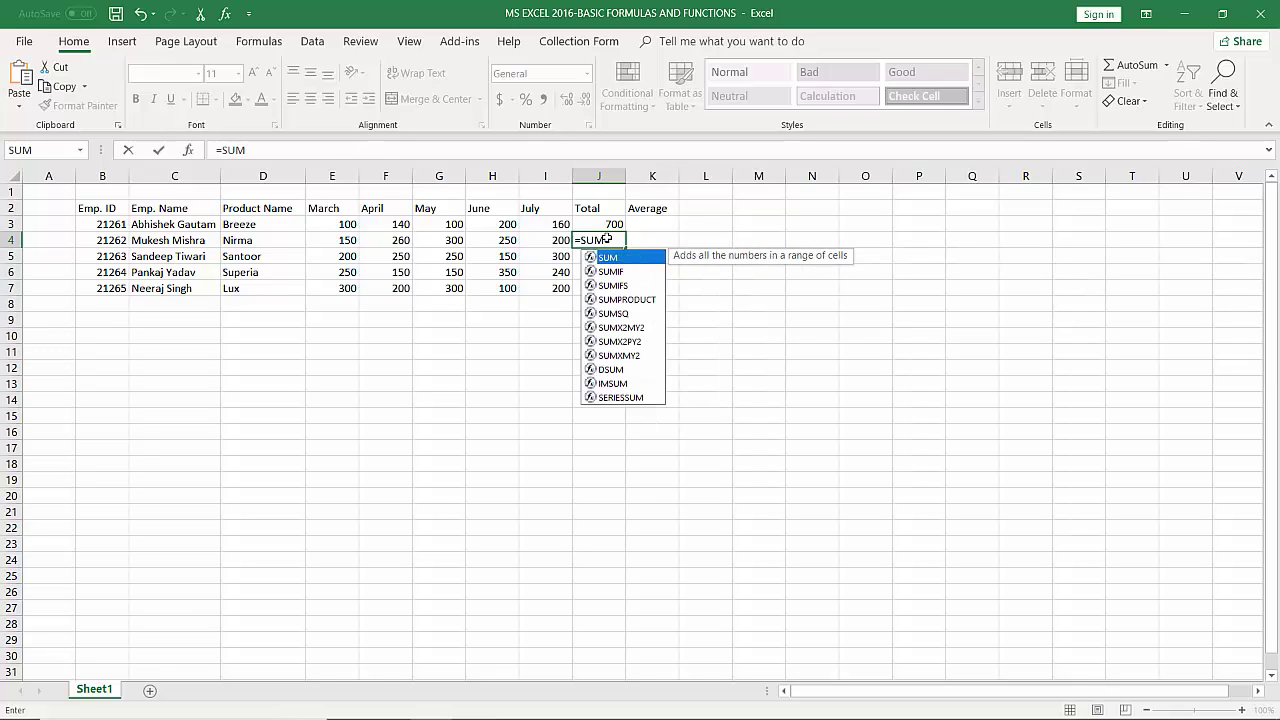
pyautogui.write('(')
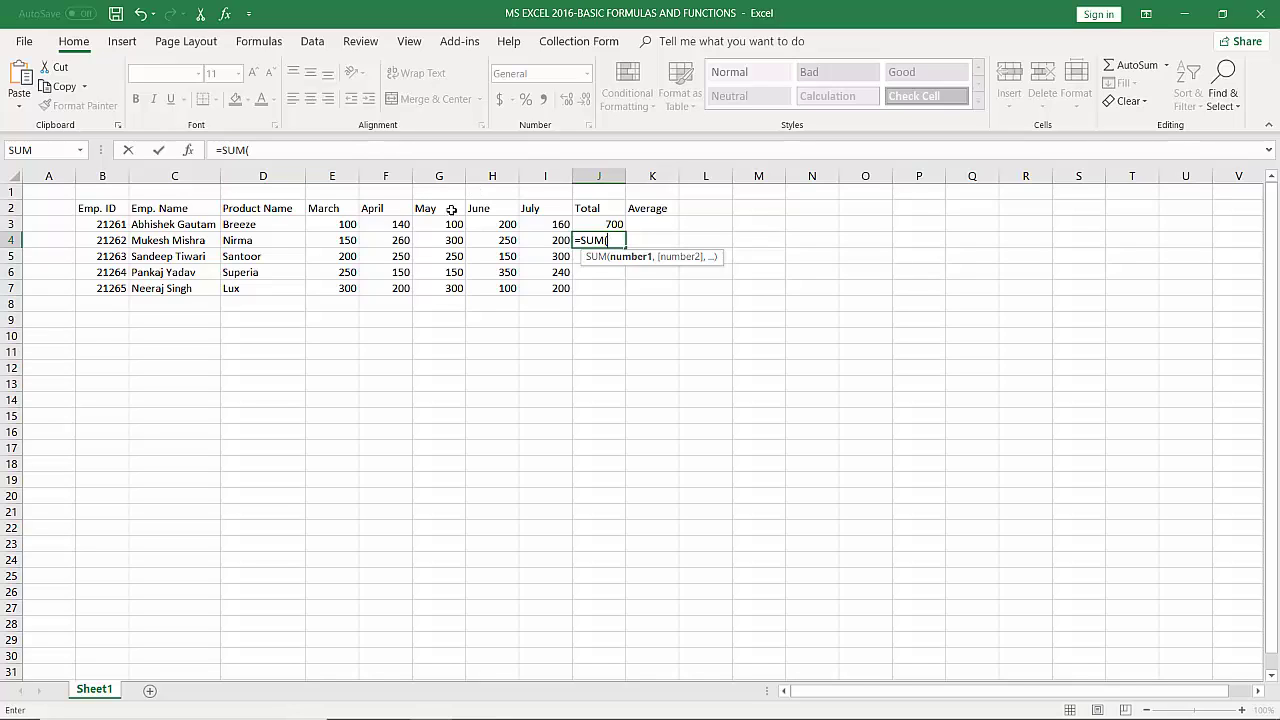
pyautogui.click(347, 241)
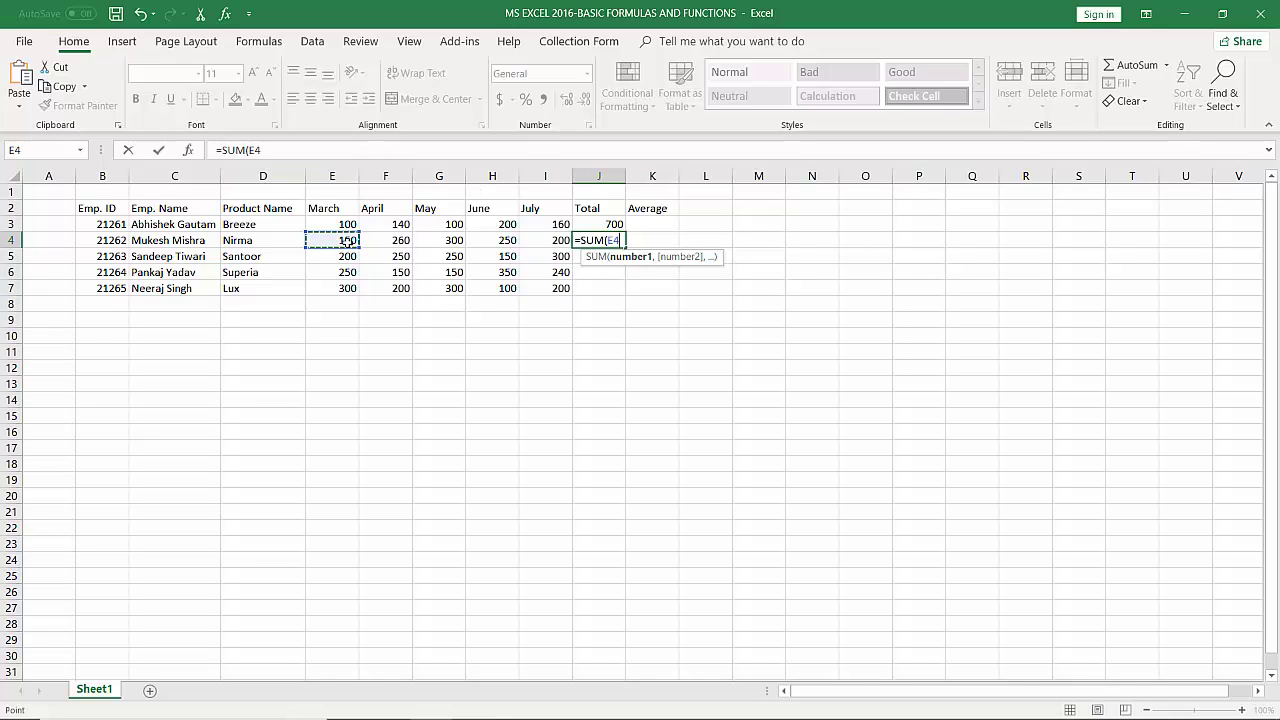
pyautogui.write(',')
pyautogui.click(395, 241)
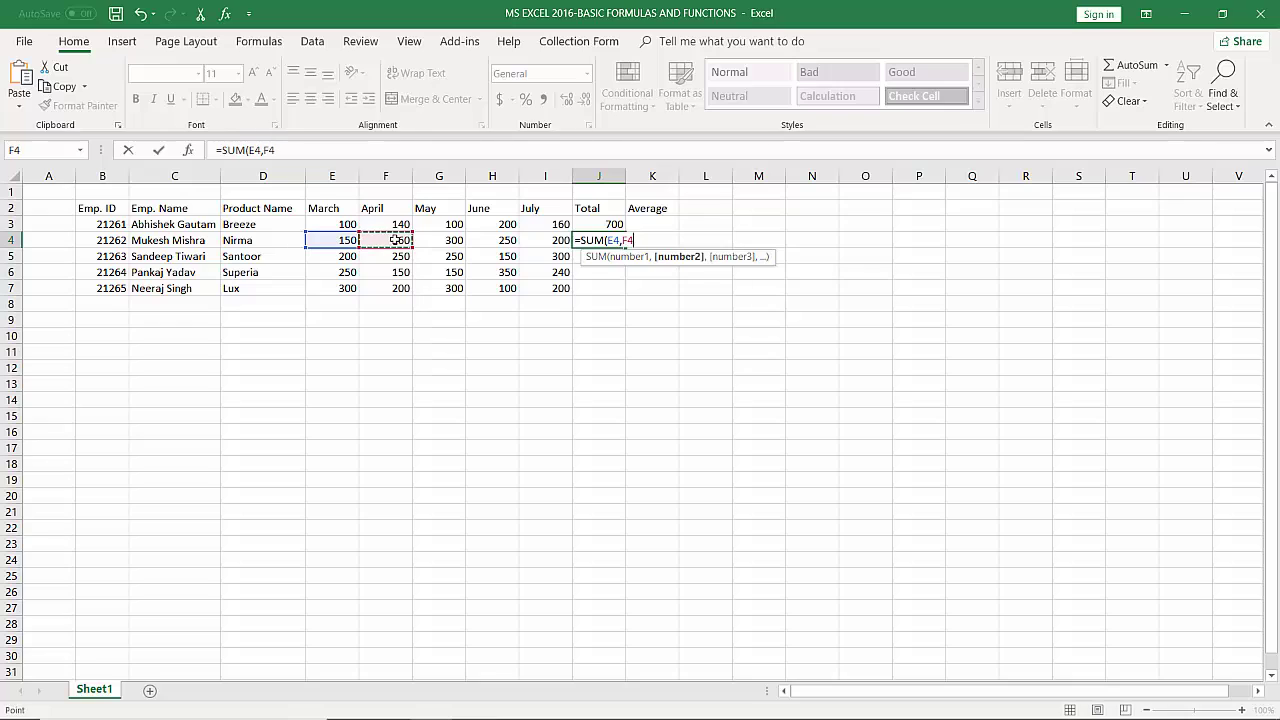
pyautogui.write(',')
pyautogui.click(441, 243)
pyautogui.write(',')
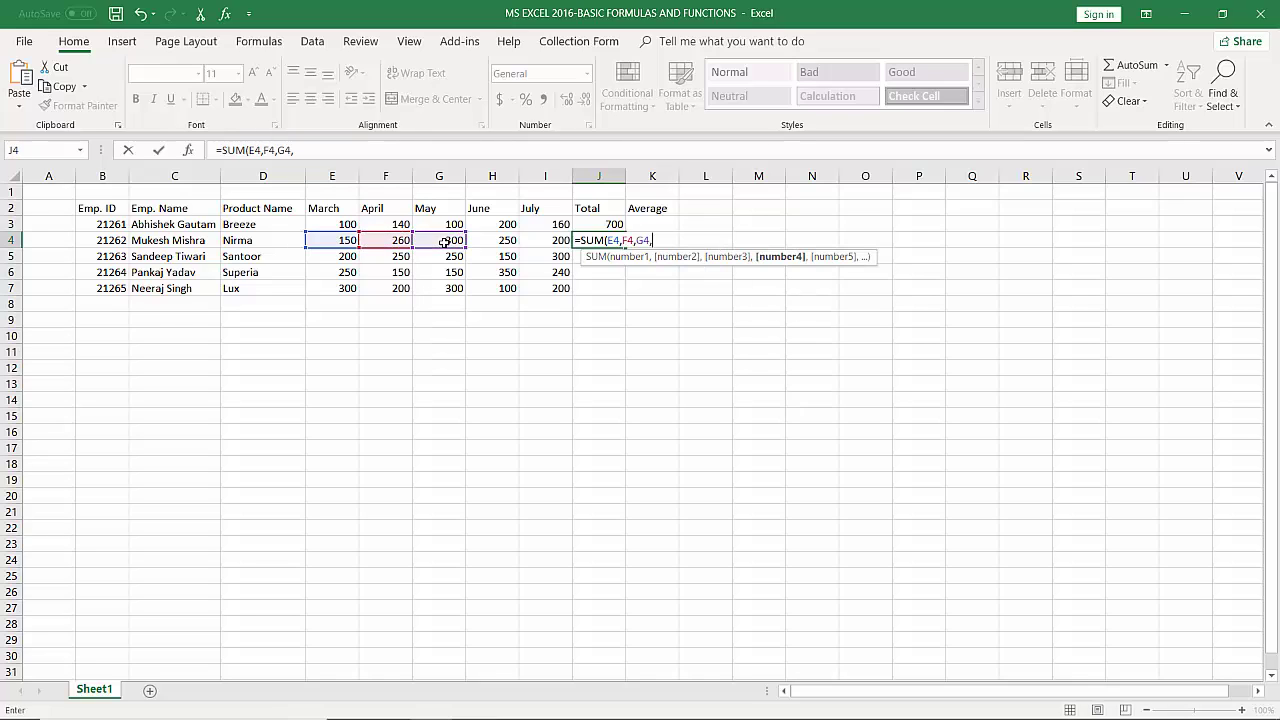
pyautogui.click(498, 243)
pyautogui.write(',')
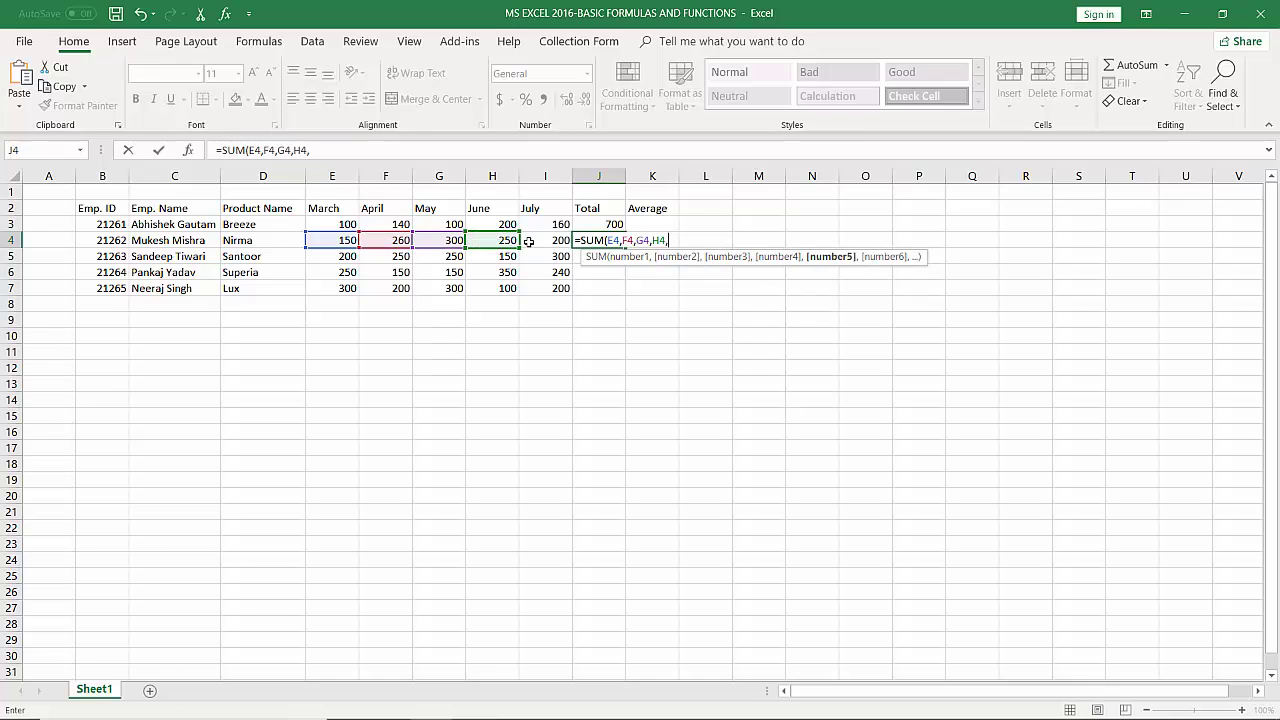
pyautogui.click(548, 238)
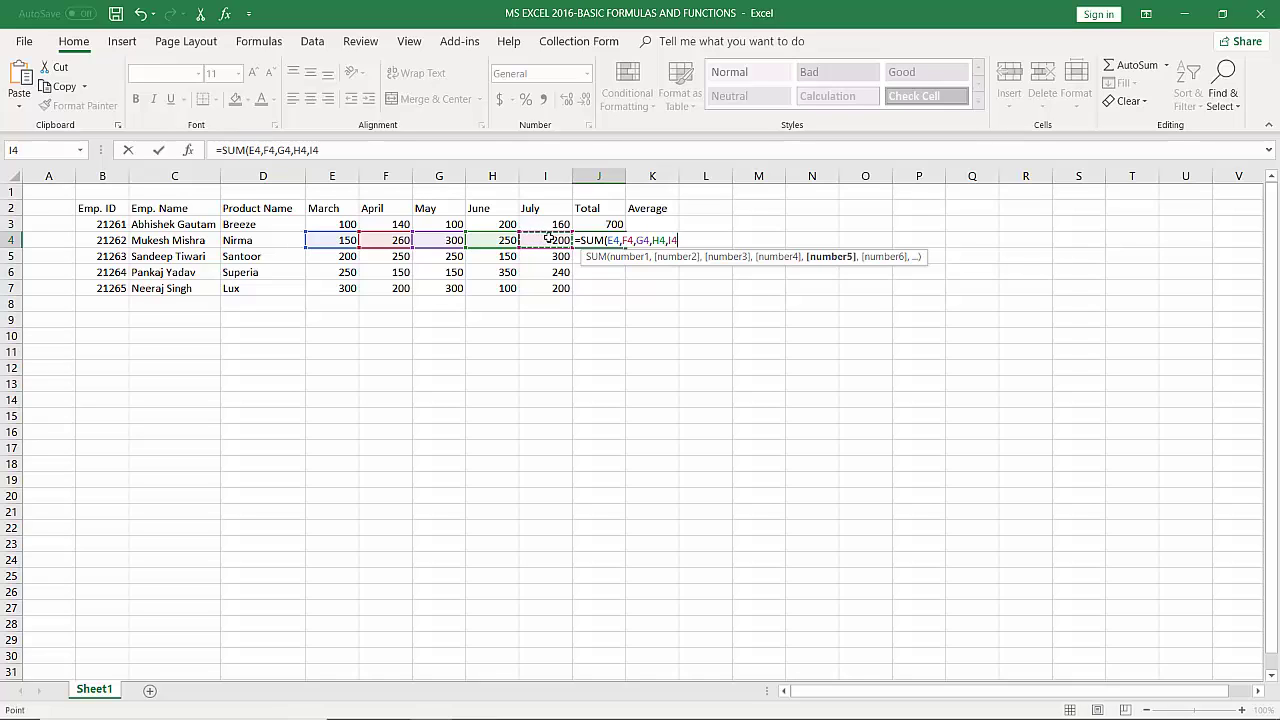
pyautogui.write(')')
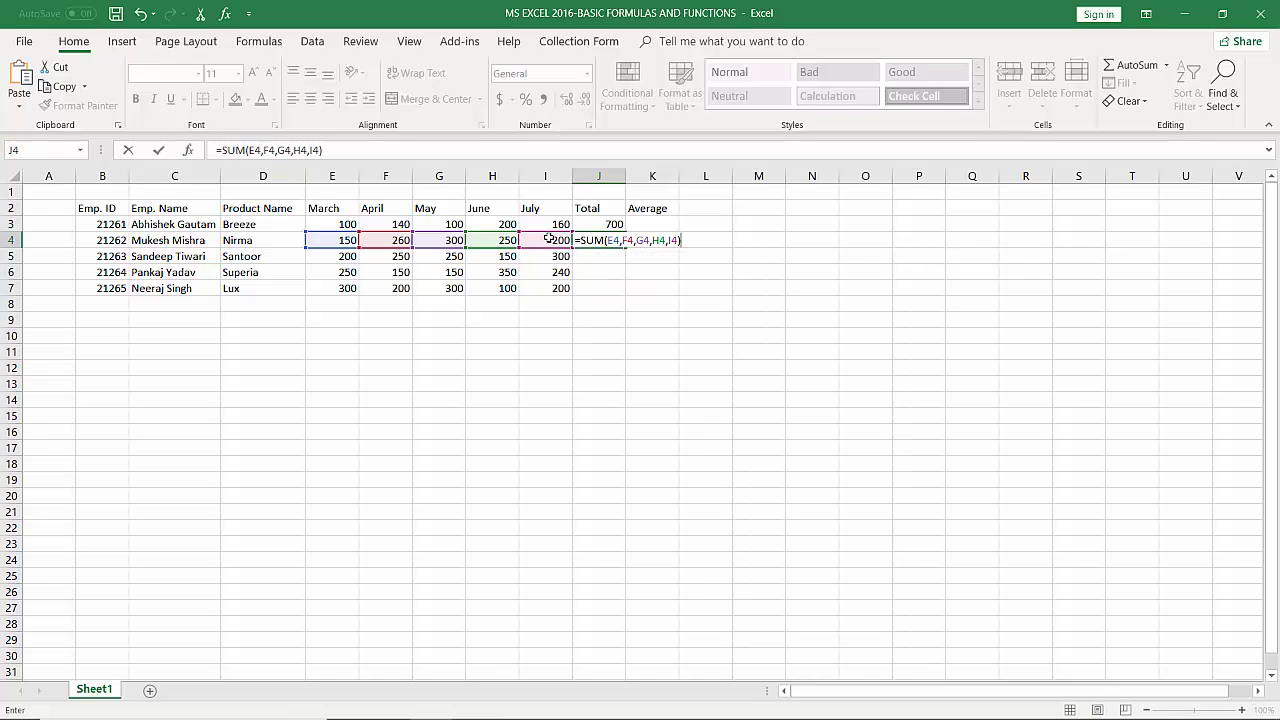
pyautogui.press('Return')
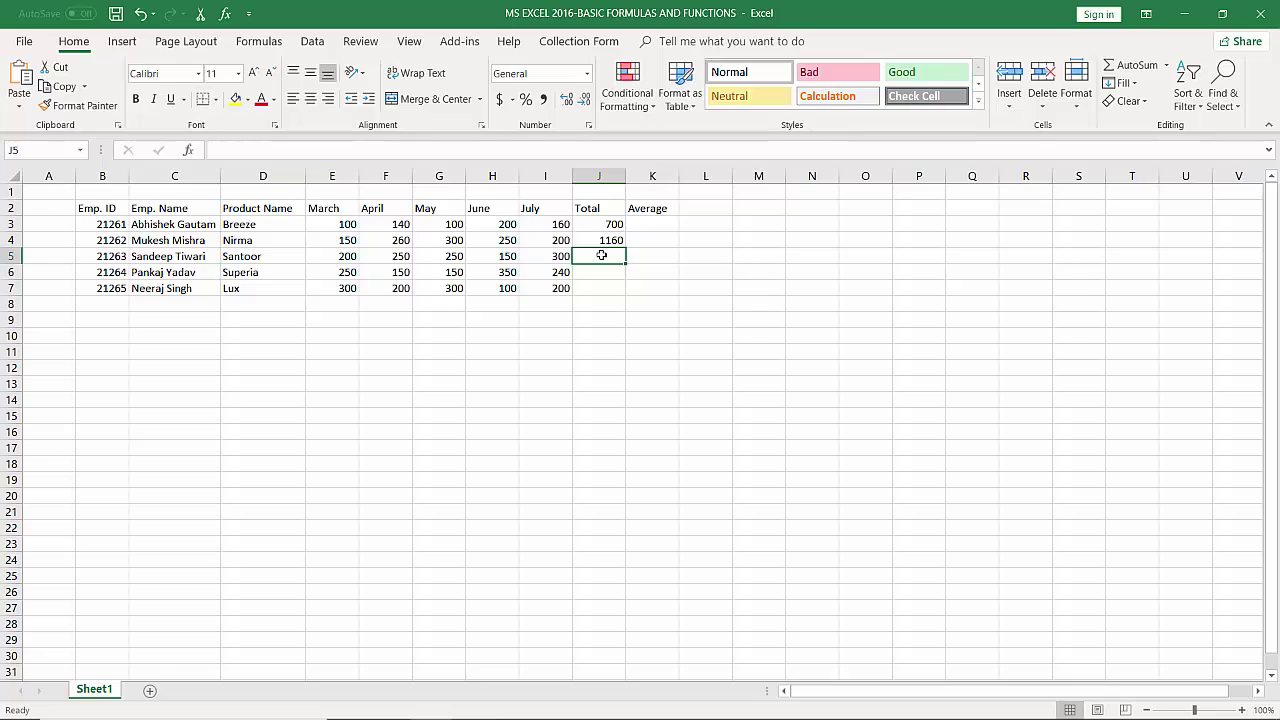
# - Total the Santoor row in J5 using the SUM function over a cell range, =SUM(E5:I5)
pyautogui.write('=')
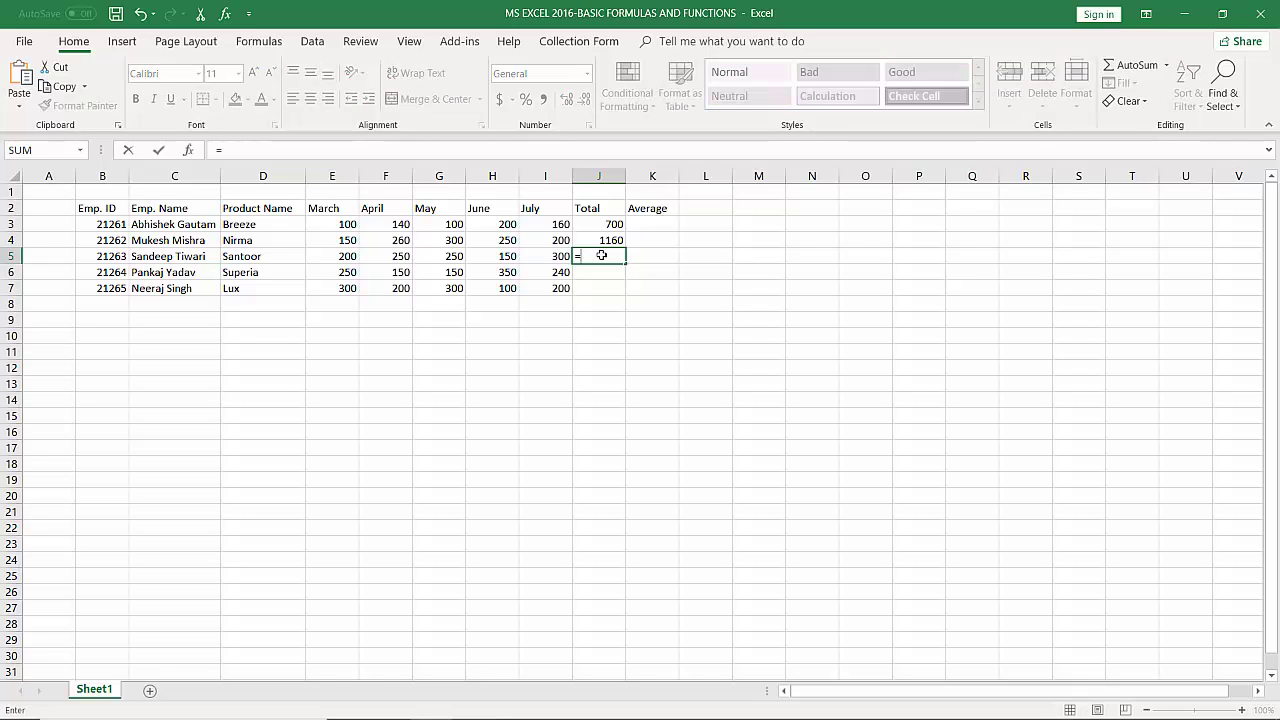
pyautogui.write('S')
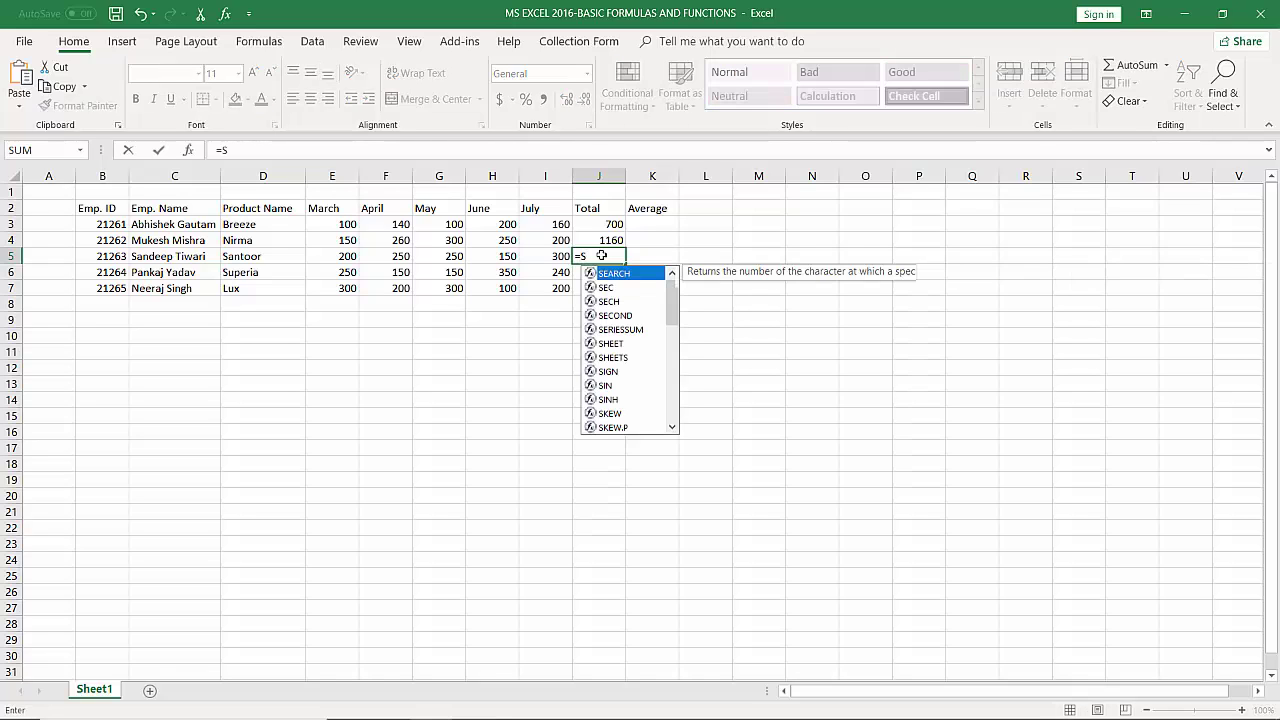
pyautogui.write('UM(')
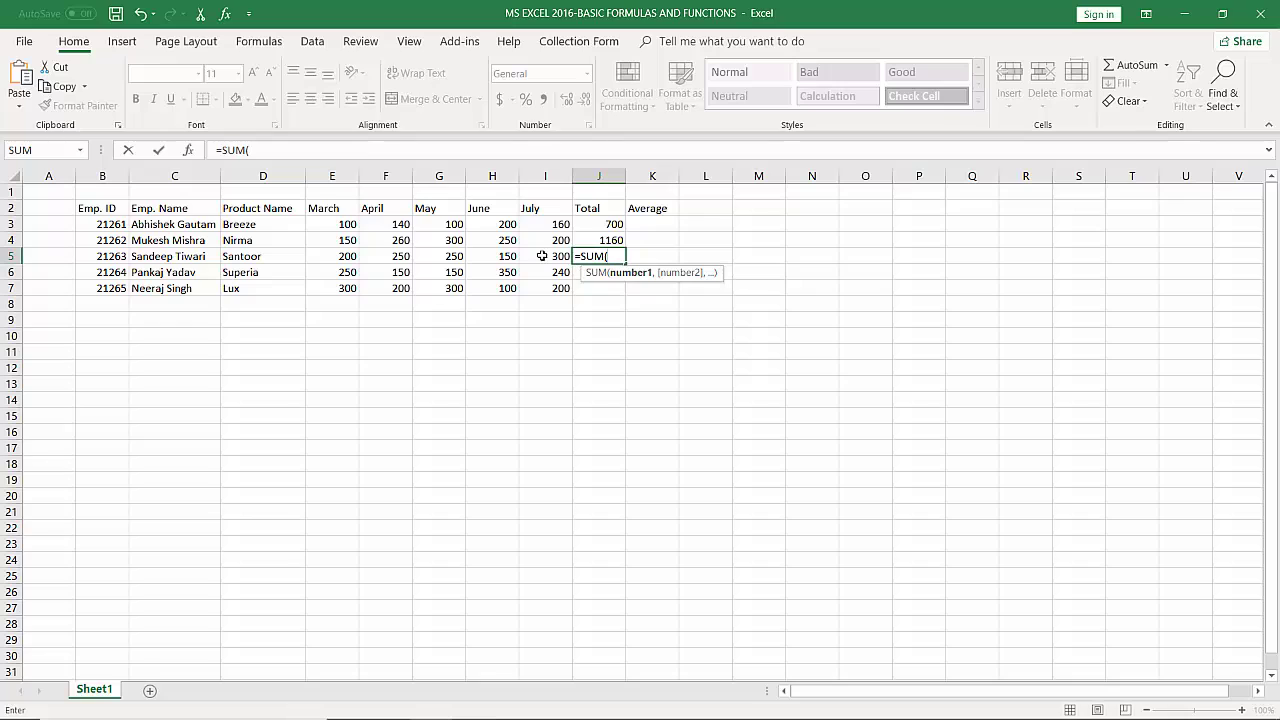
pyautogui.click(340, 257)
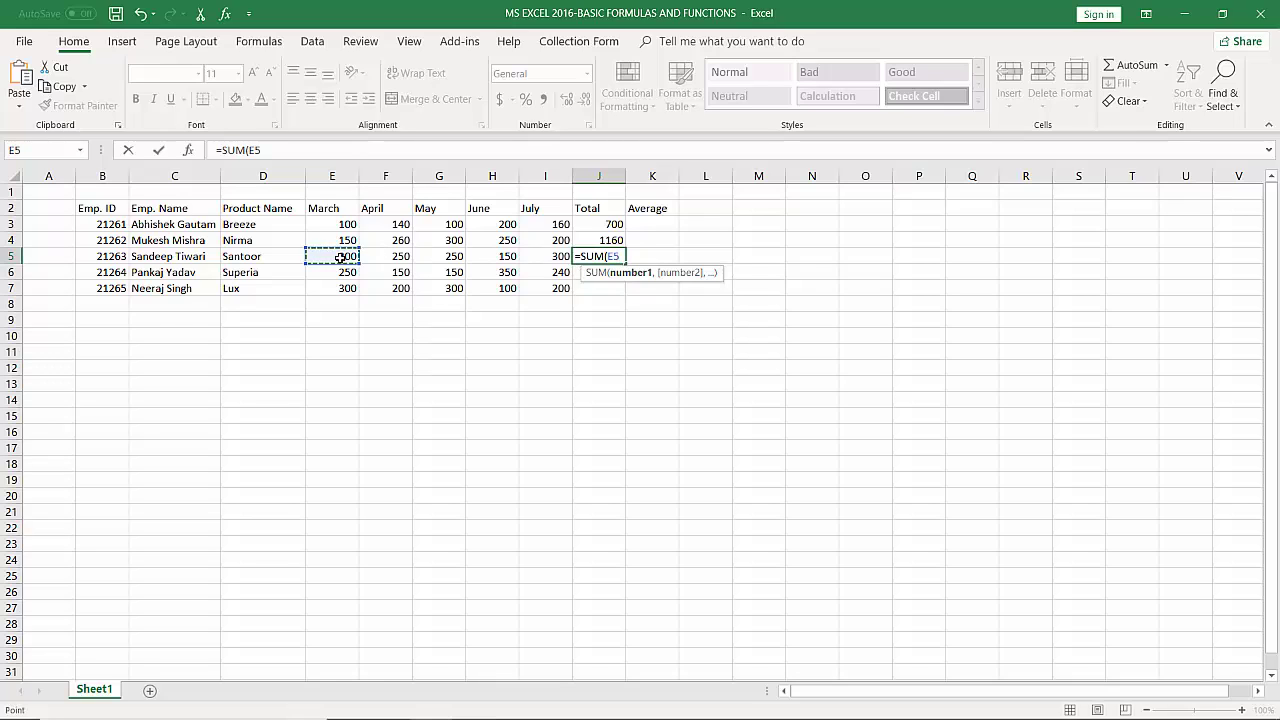
pyautogui.press('F8')
pyautogui.click(560, 257)
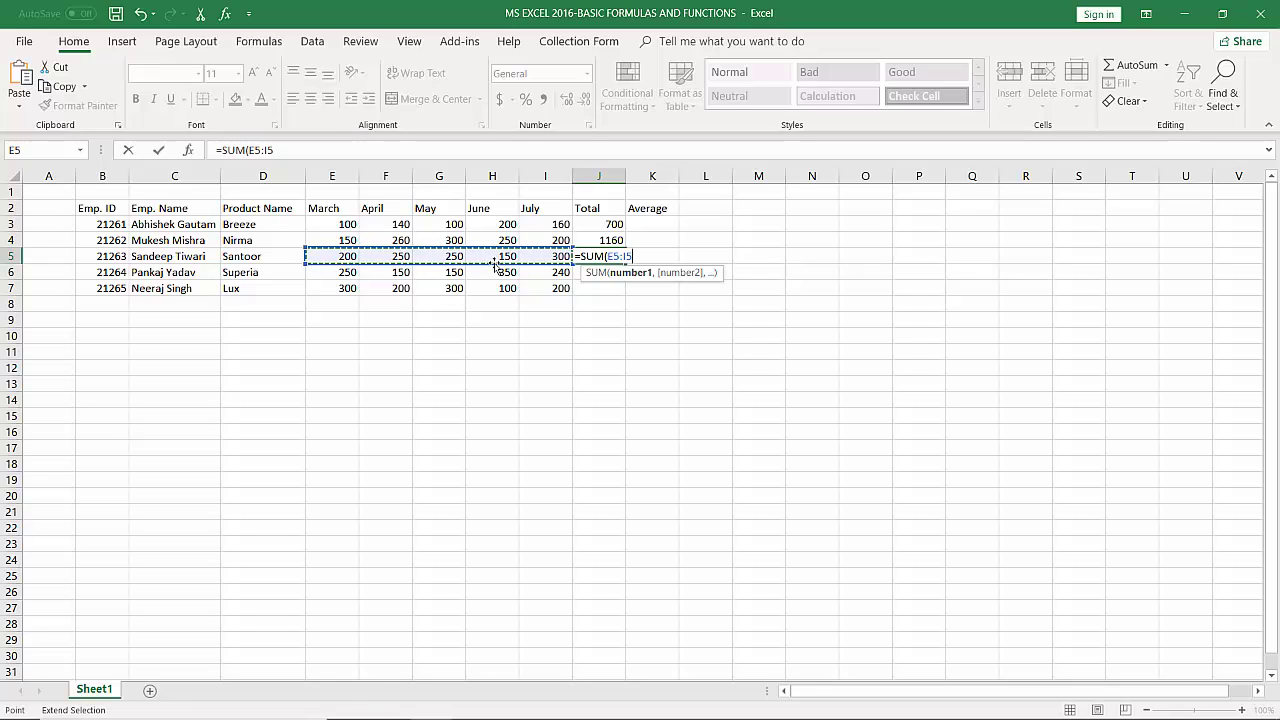
pyautogui.write(')')
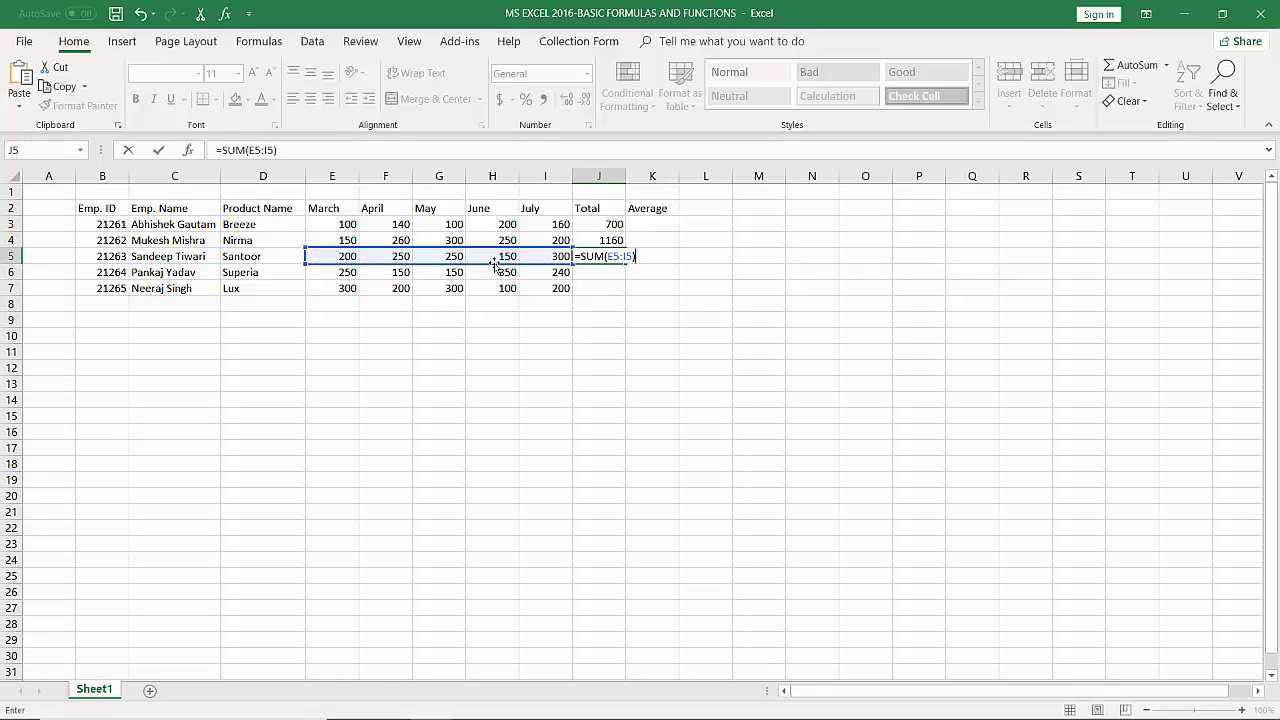
pyautogui.press('Return')
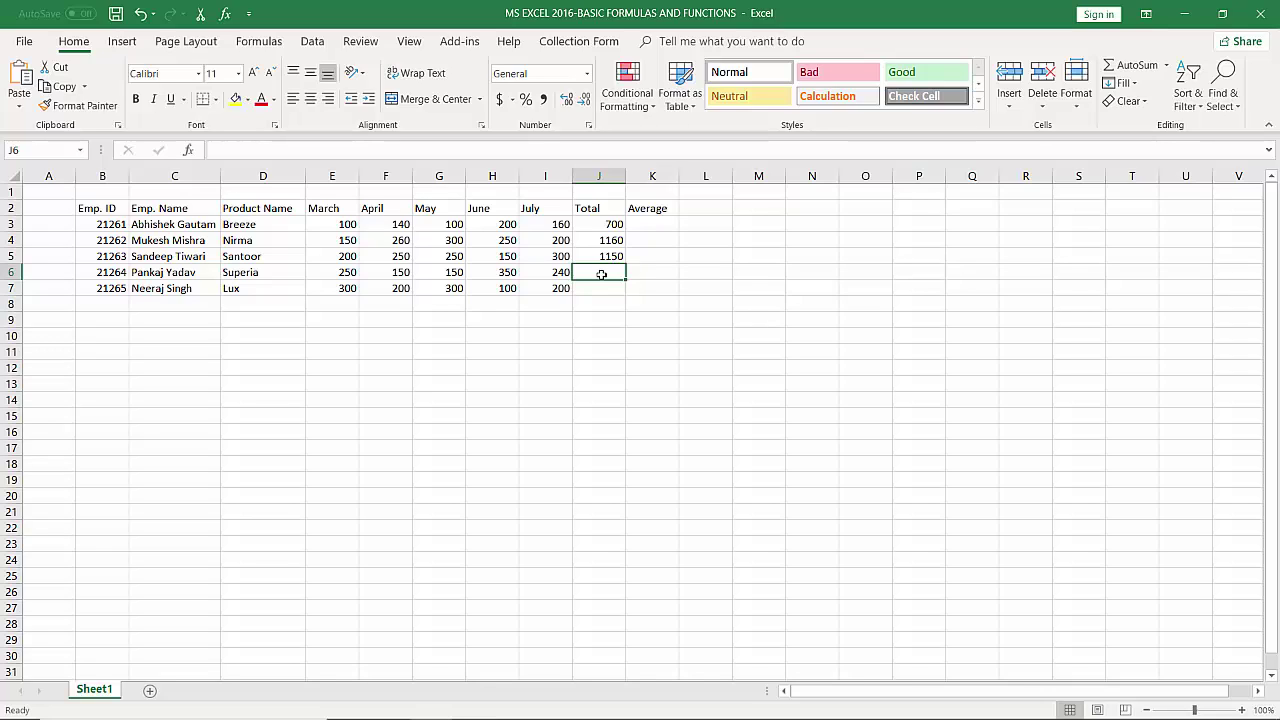
pyautogui.write('=')
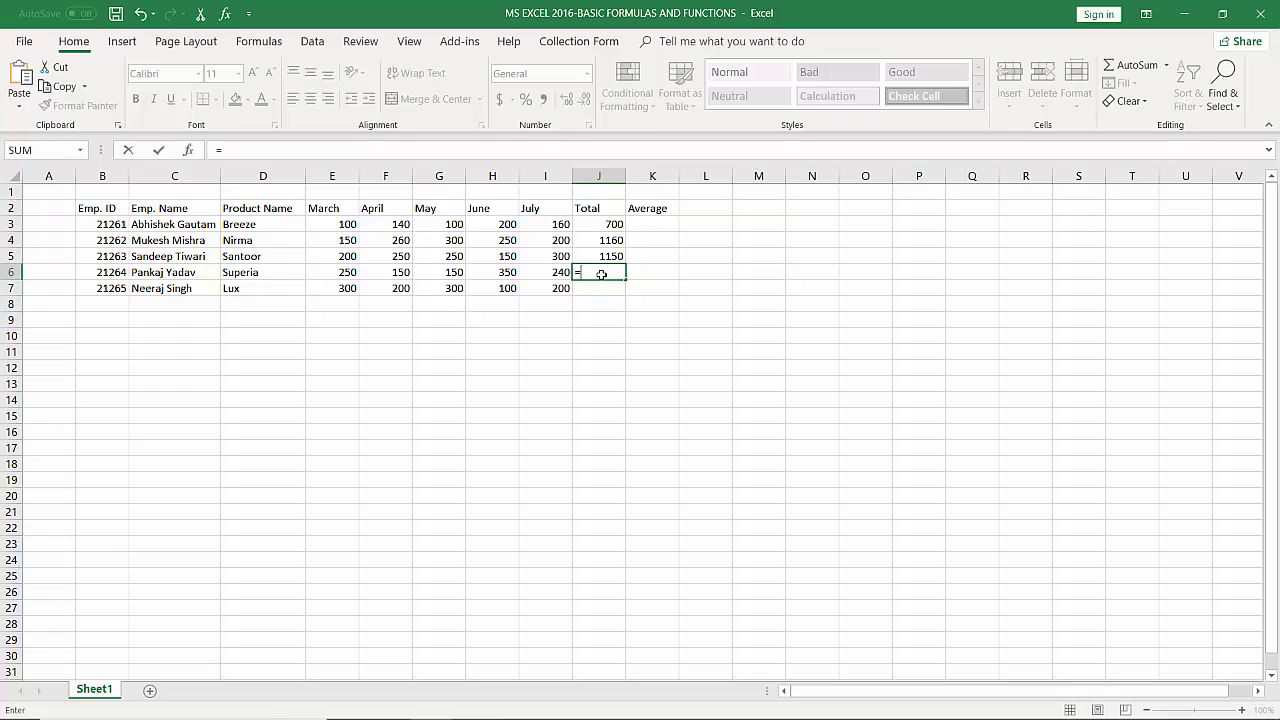
pyautogui.press('BackSpace')
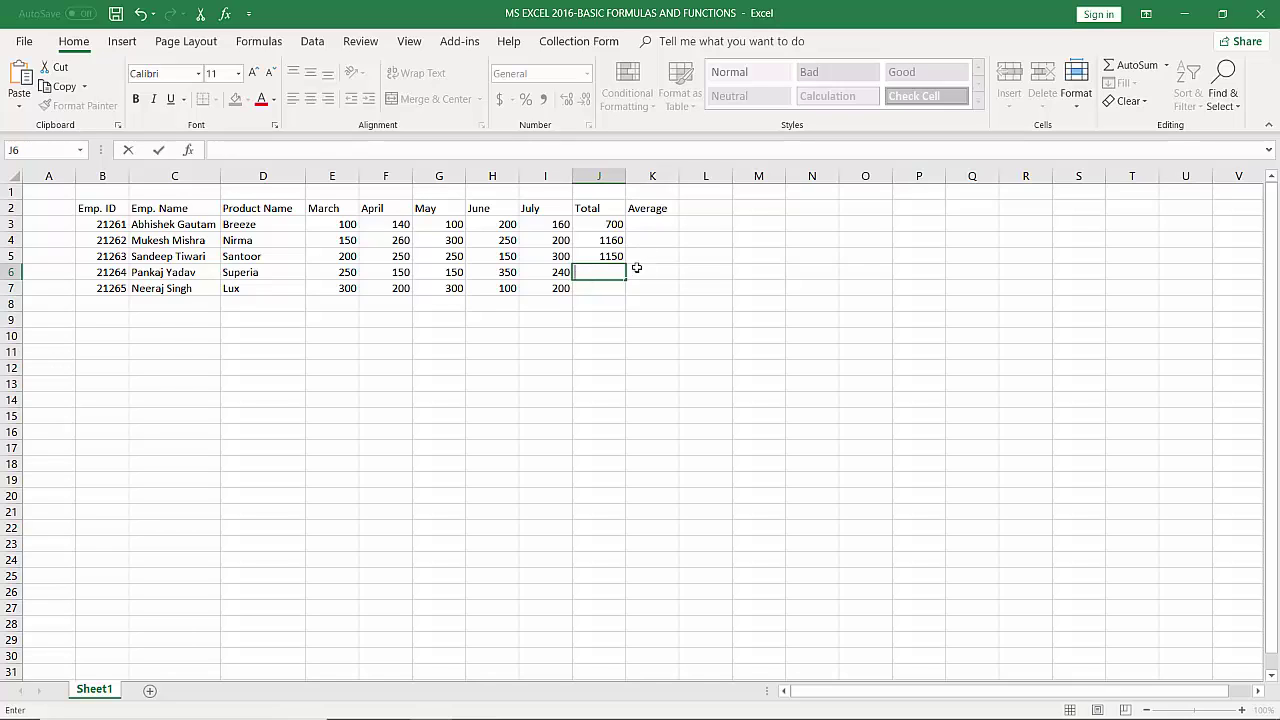
pyautogui.press('Escape')
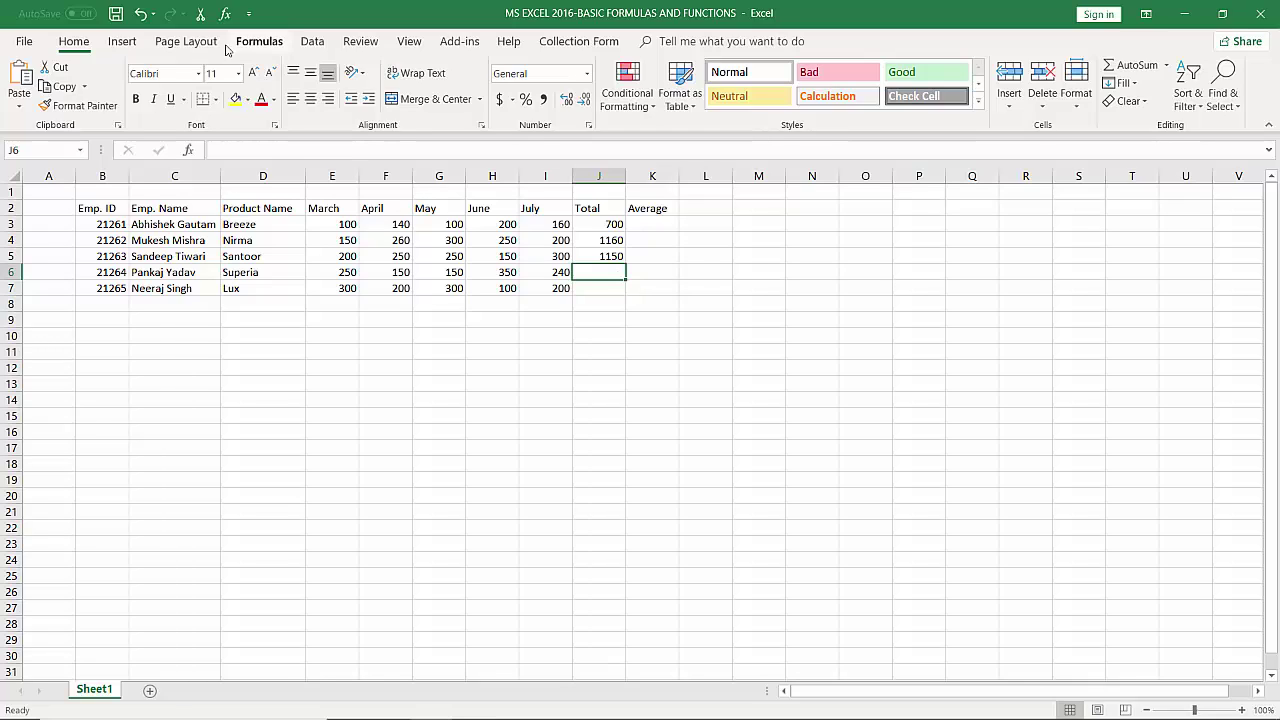
# - Total the Superia row in J6 by finding SUM through Insert Function and using the range E6:I6 as its argument
pyautogui.click(264, 50)
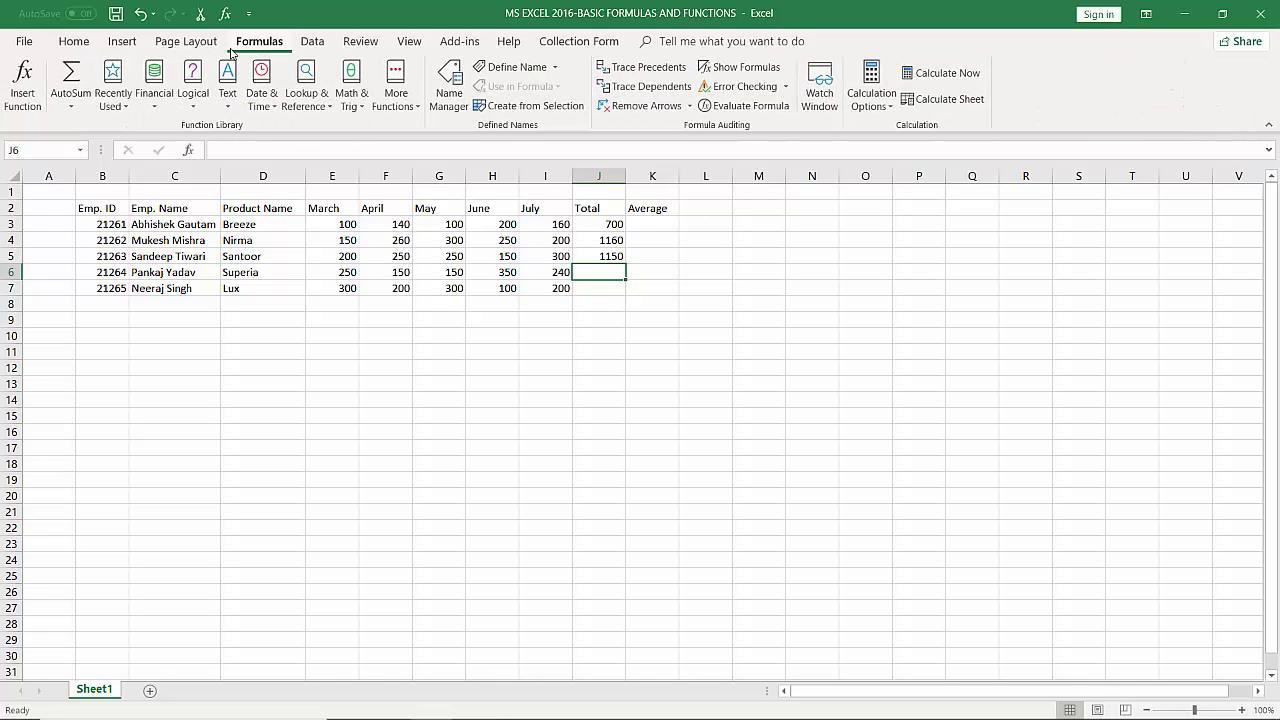
pyautogui.click(28, 78)
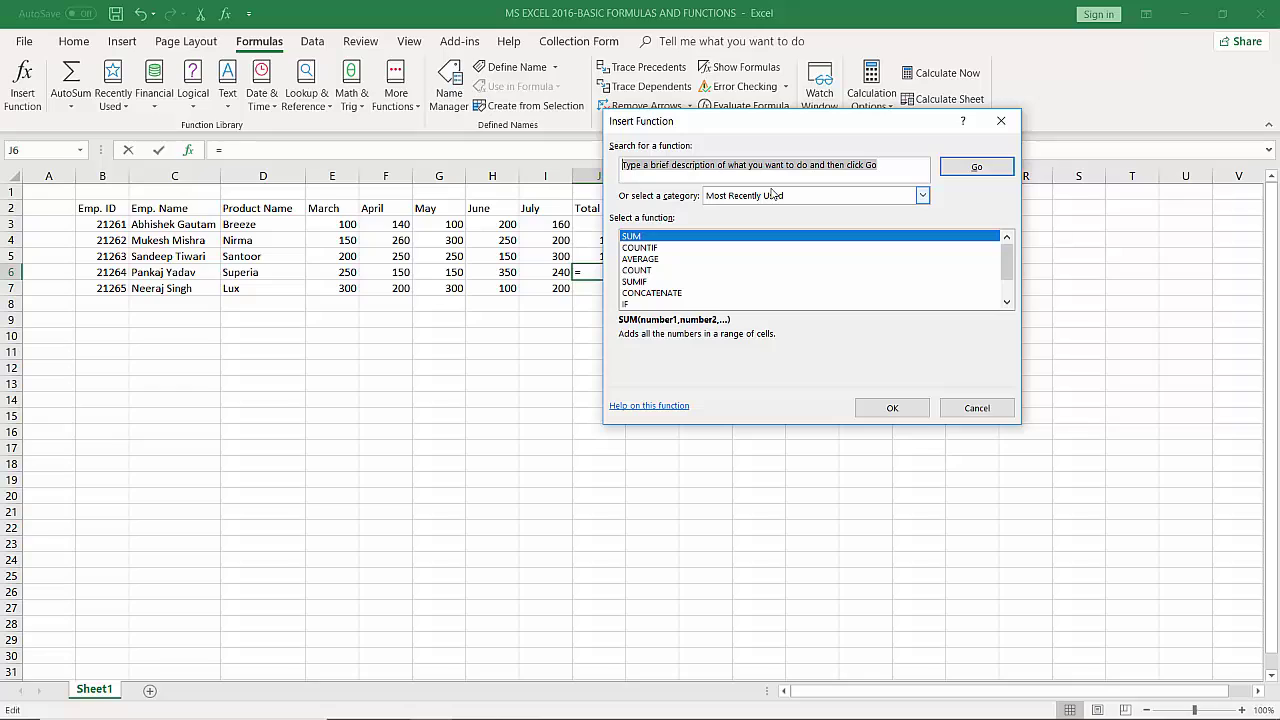
pyautogui.write('SUM')
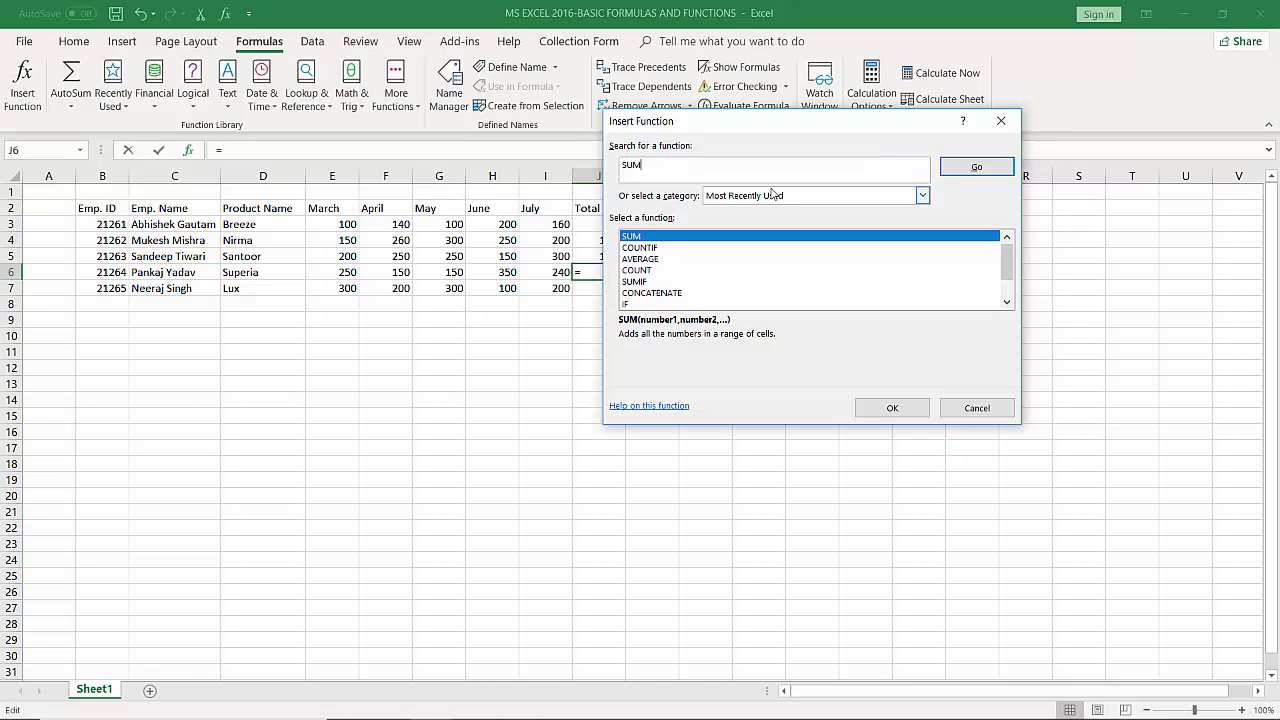
pyautogui.click(955, 170)
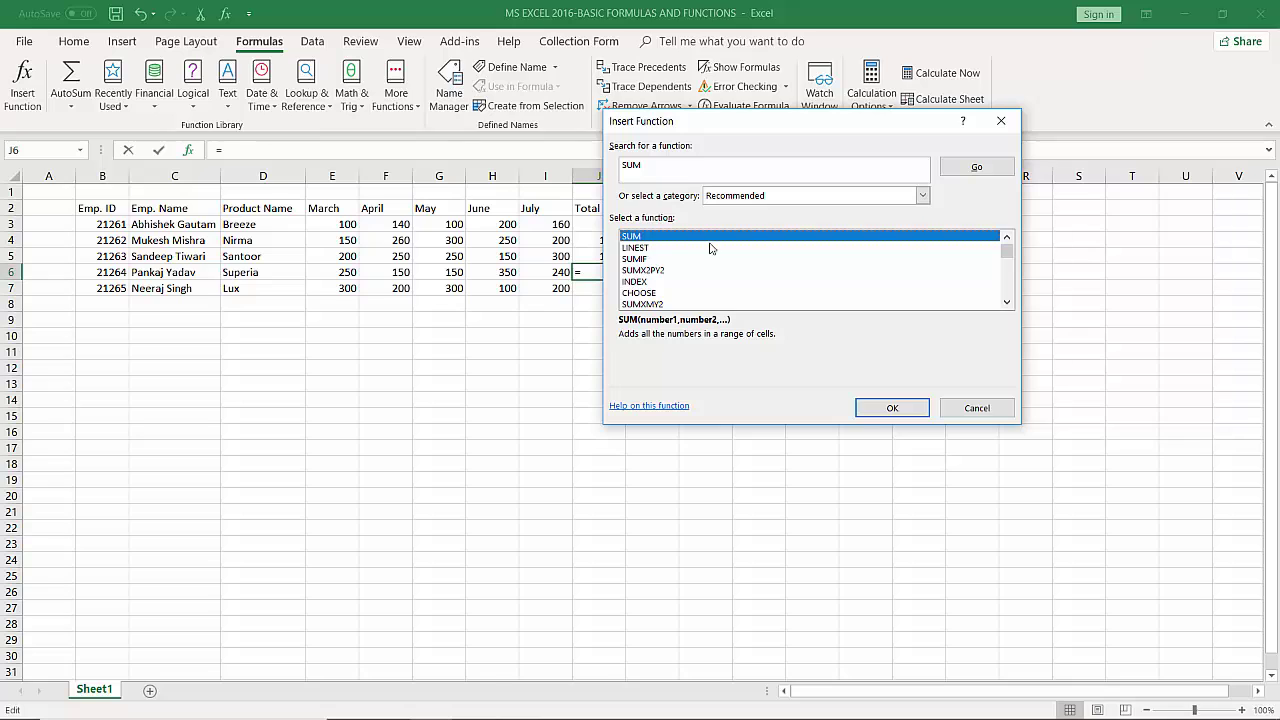
pyautogui.click(878, 416)
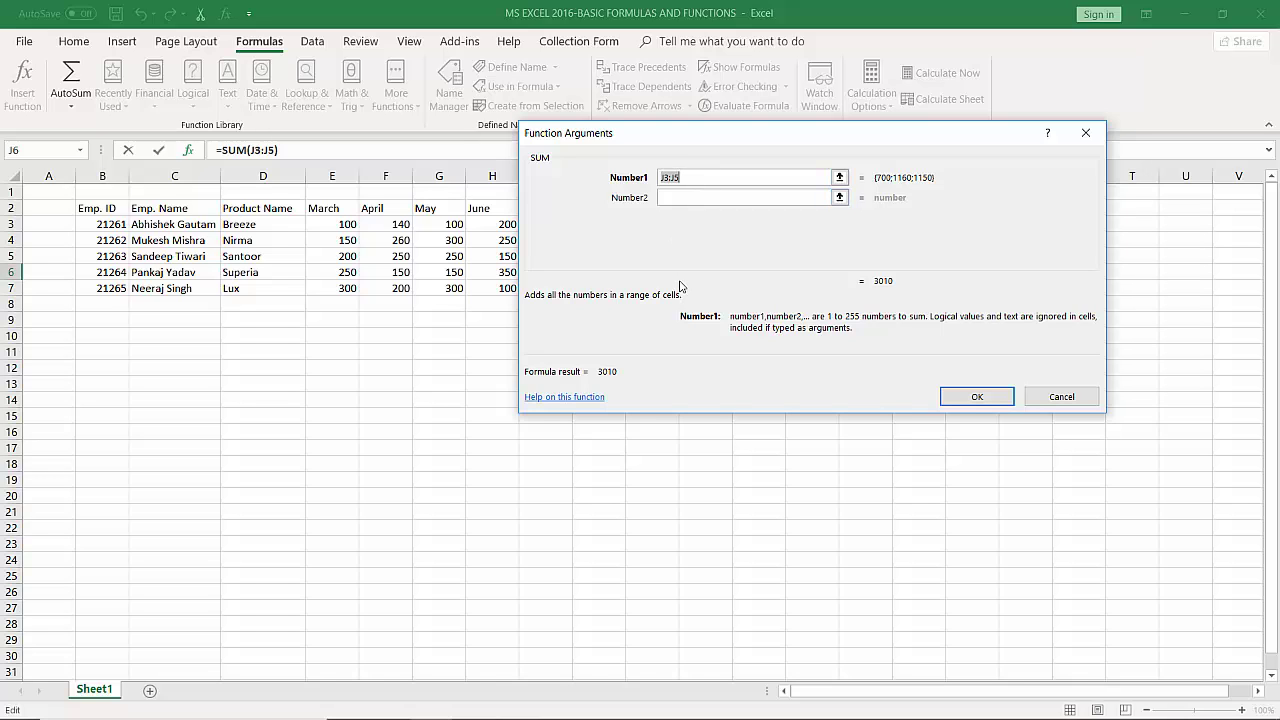
pyautogui.moveTo(671, 135); pyautogui.dragTo(830, 107)
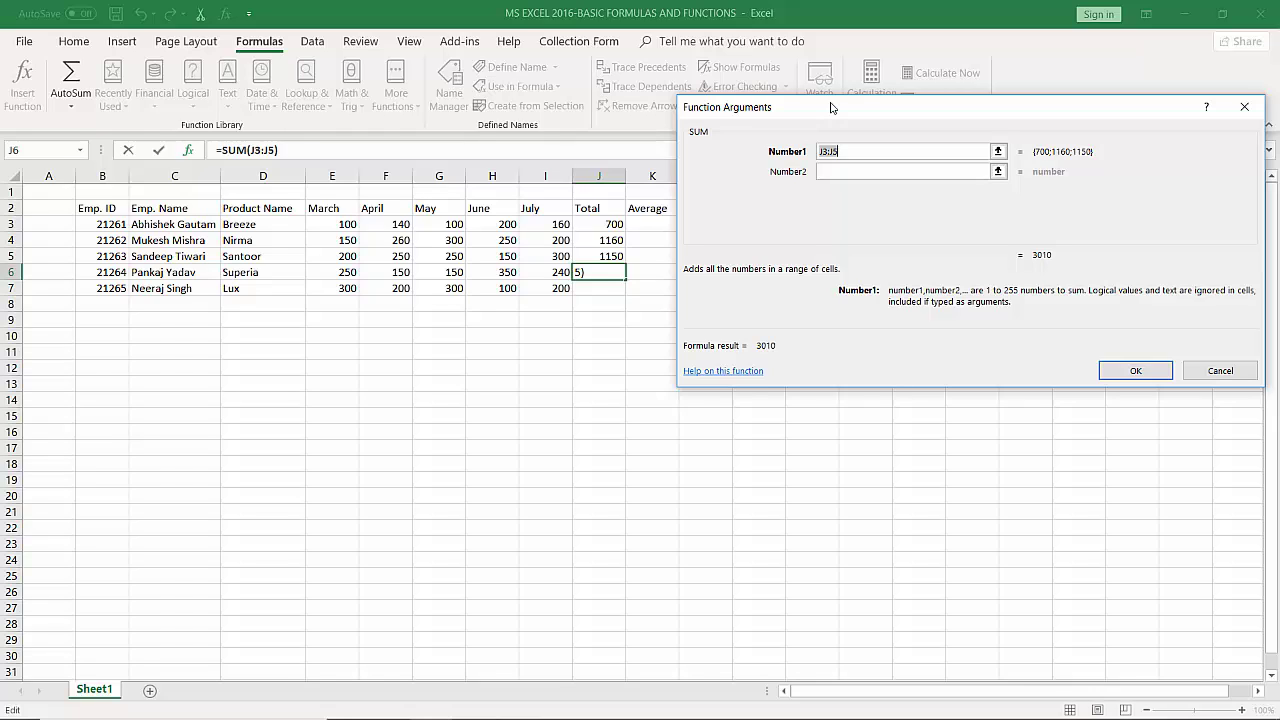
pyautogui.click(330, 272)
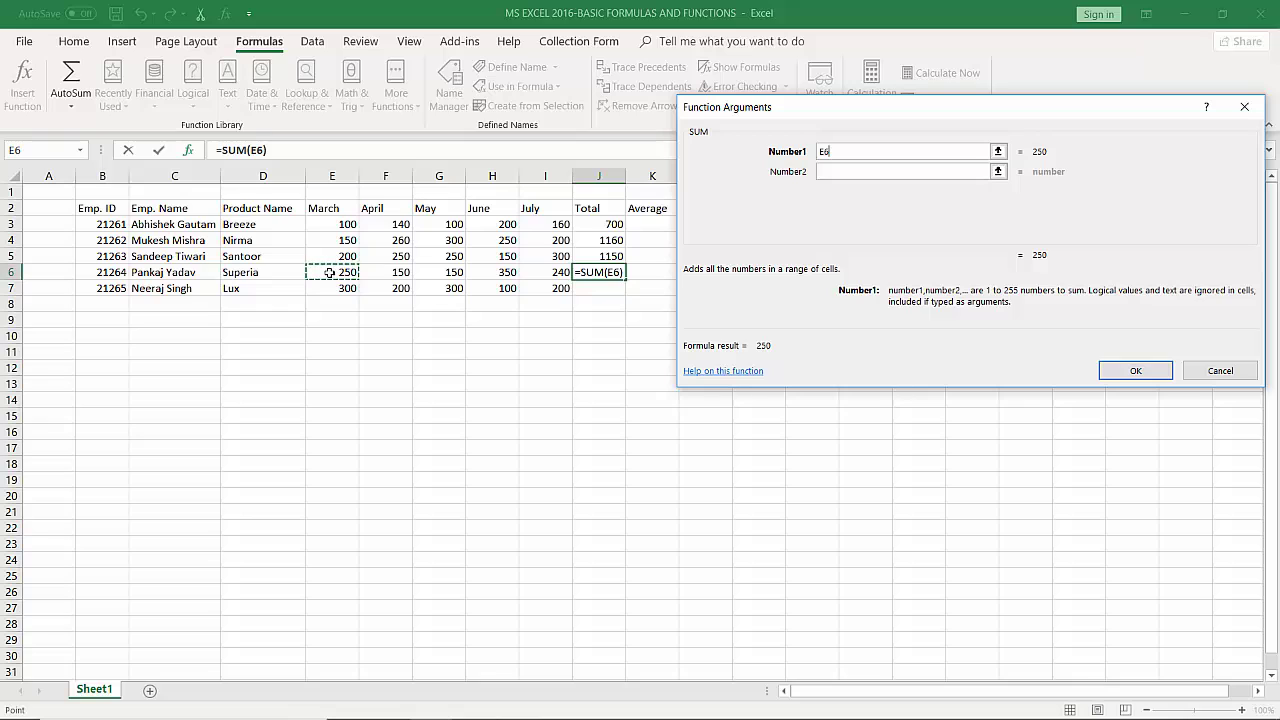
pyautogui.moveTo(330, 272); pyautogui.dragTo(555, 274)
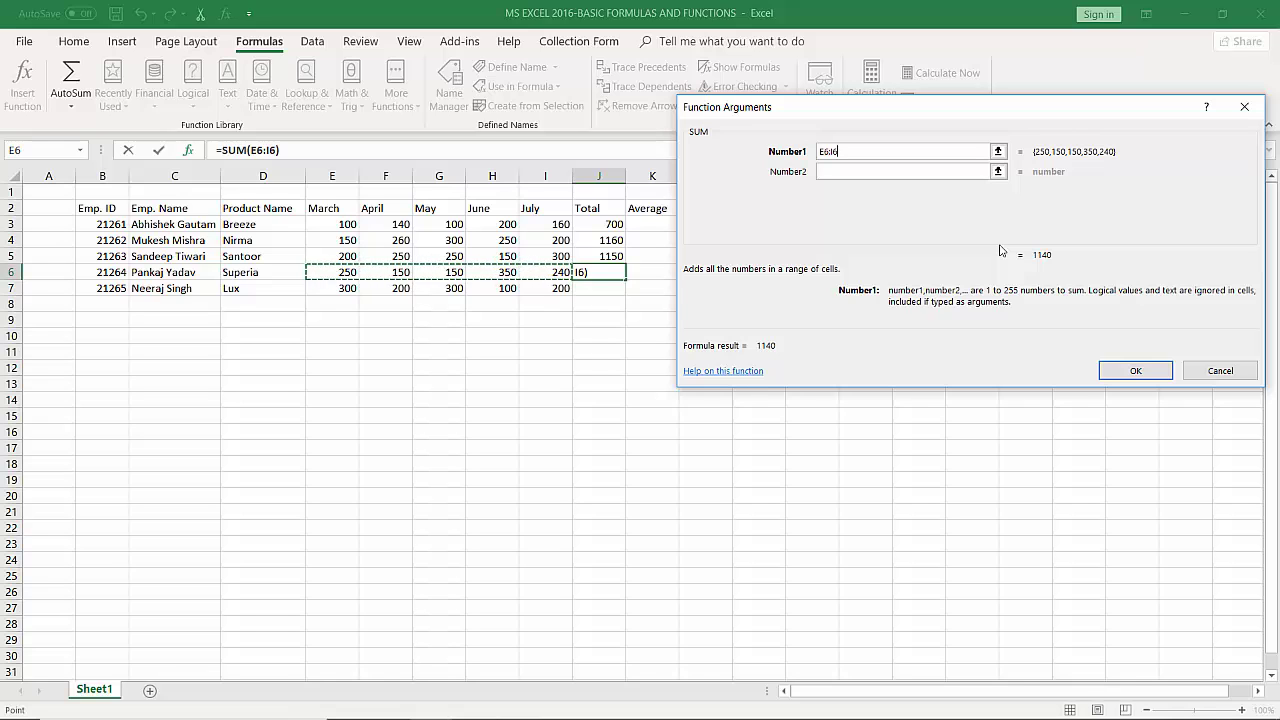
pyautogui.click(1142, 370)
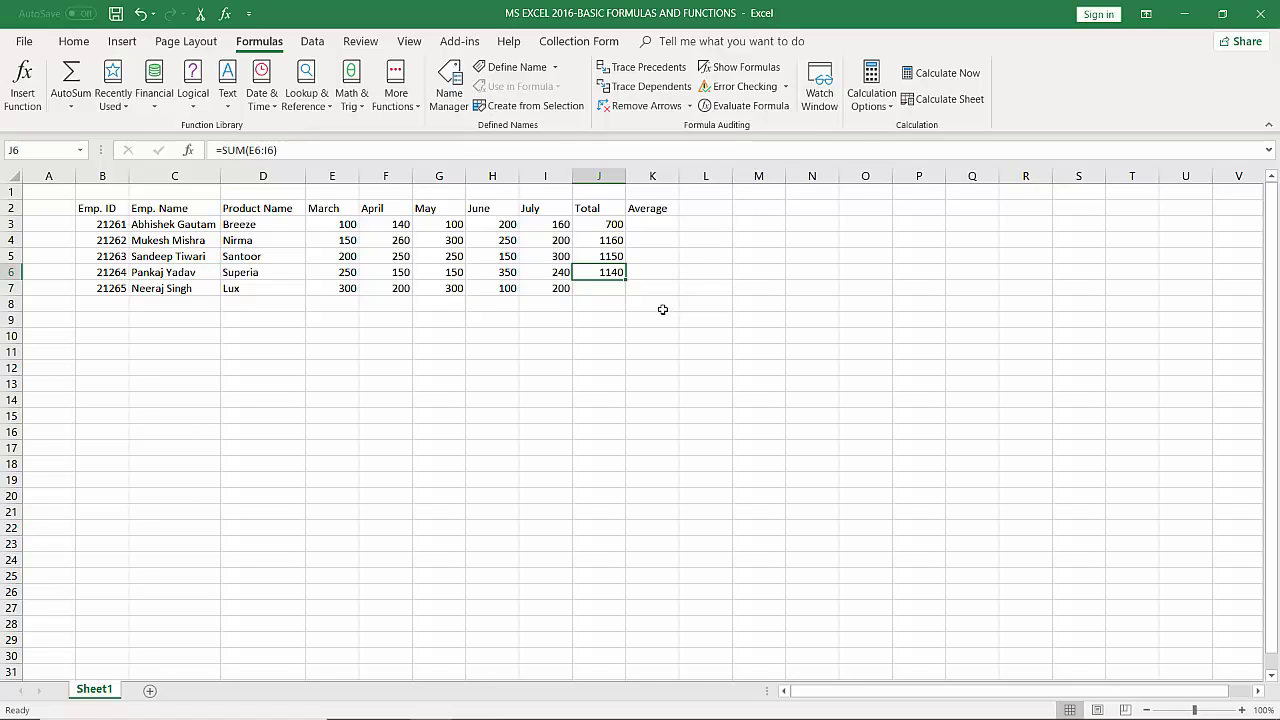
# - Total the Lux row in J7 with AutoSum, changing the summed range to E7:I7
pyautogui.click(602, 286)
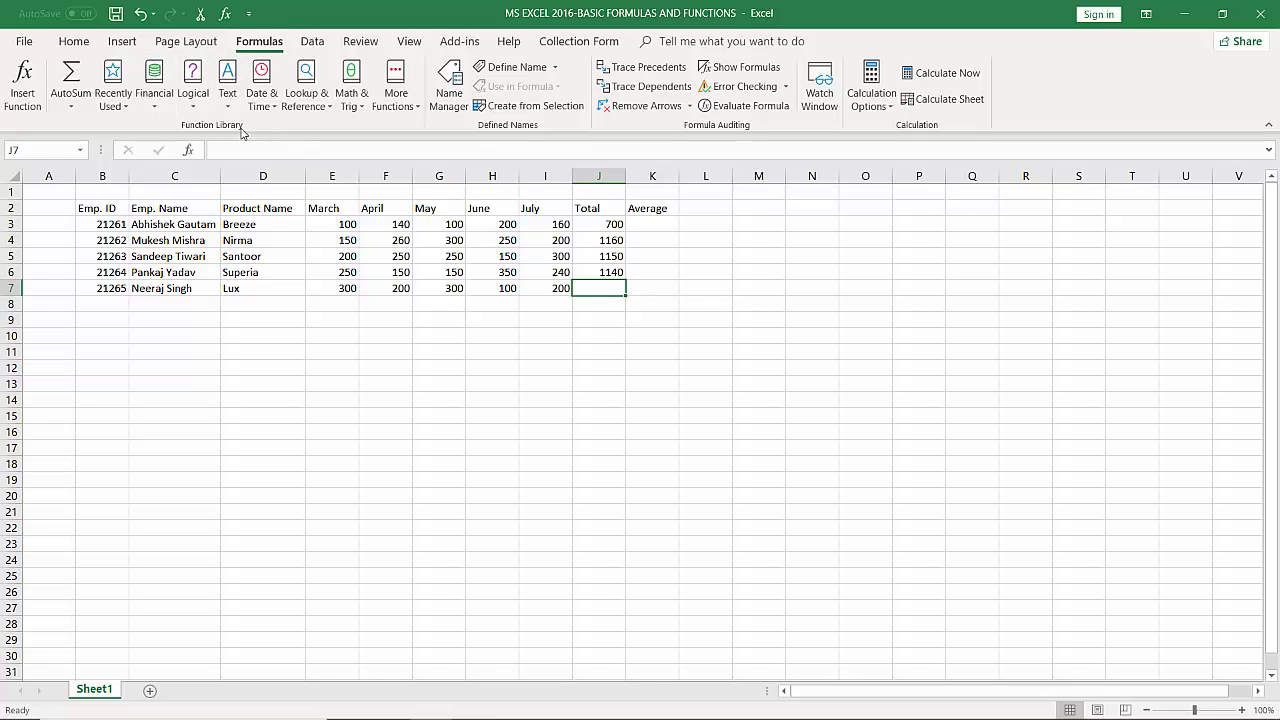
pyautogui.click(73, 70)
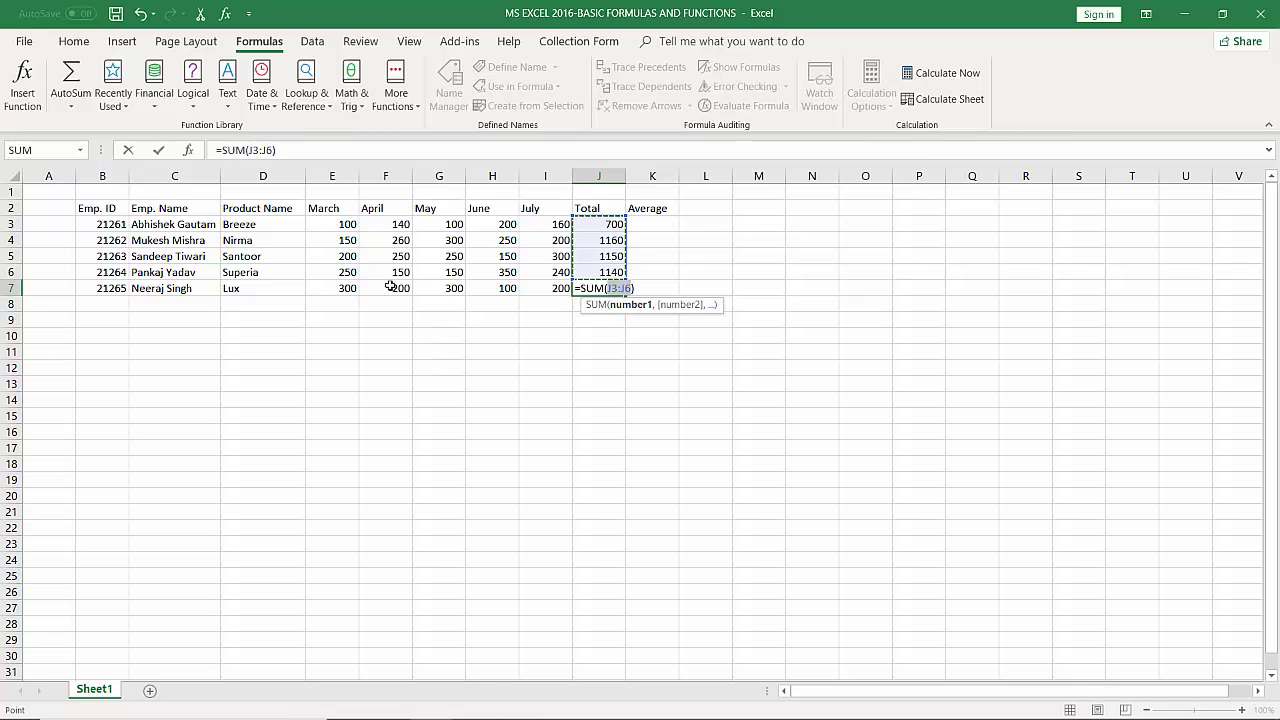
pyautogui.click(350, 288)
pyautogui.moveTo(352, 288); pyautogui.dragTo(531, 287)
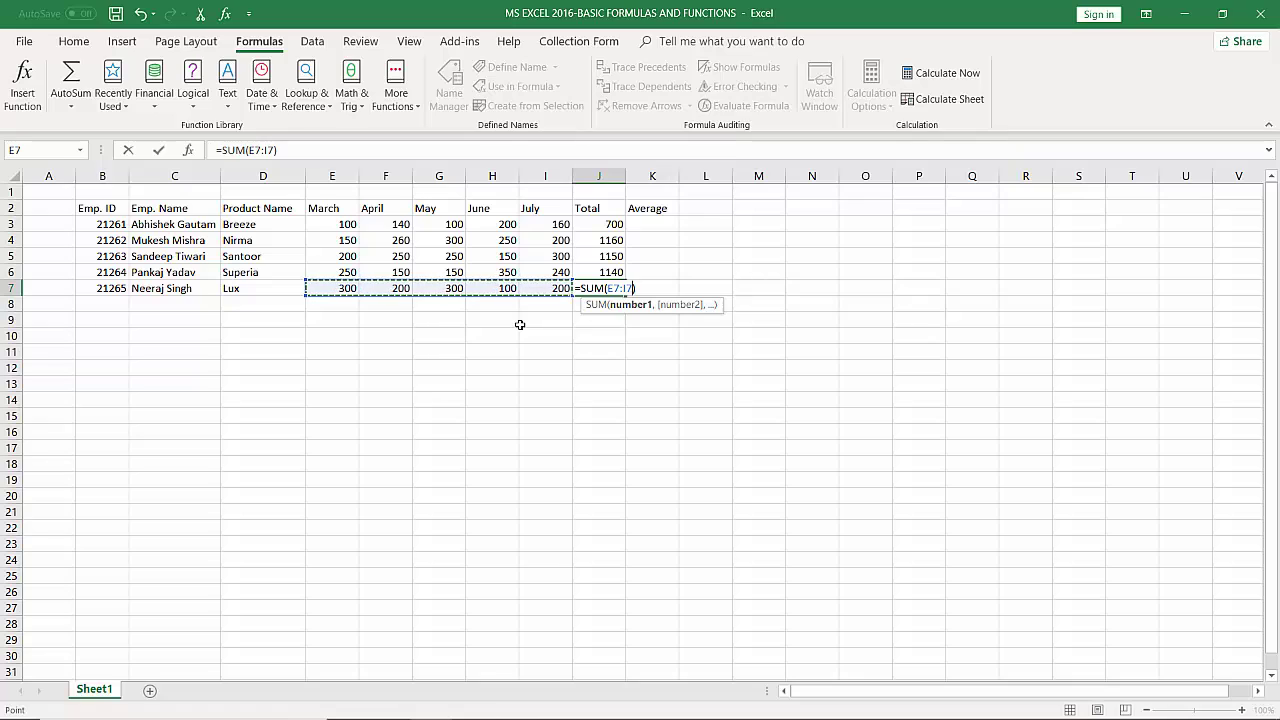
pyautogui.press('Return')
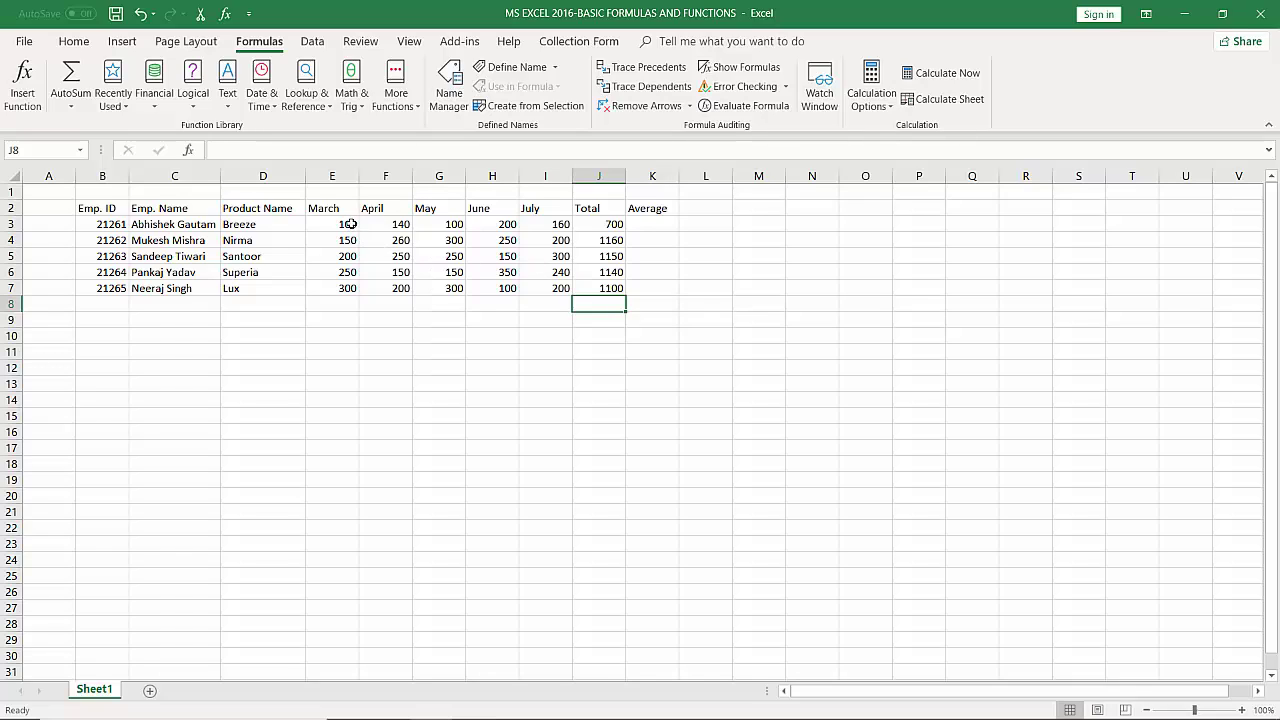
# - Total the March column in E8 with AutoSum over E3:E7
pyautogui.moveTo(349, 224); pyautogui.dragTo(352, 284)
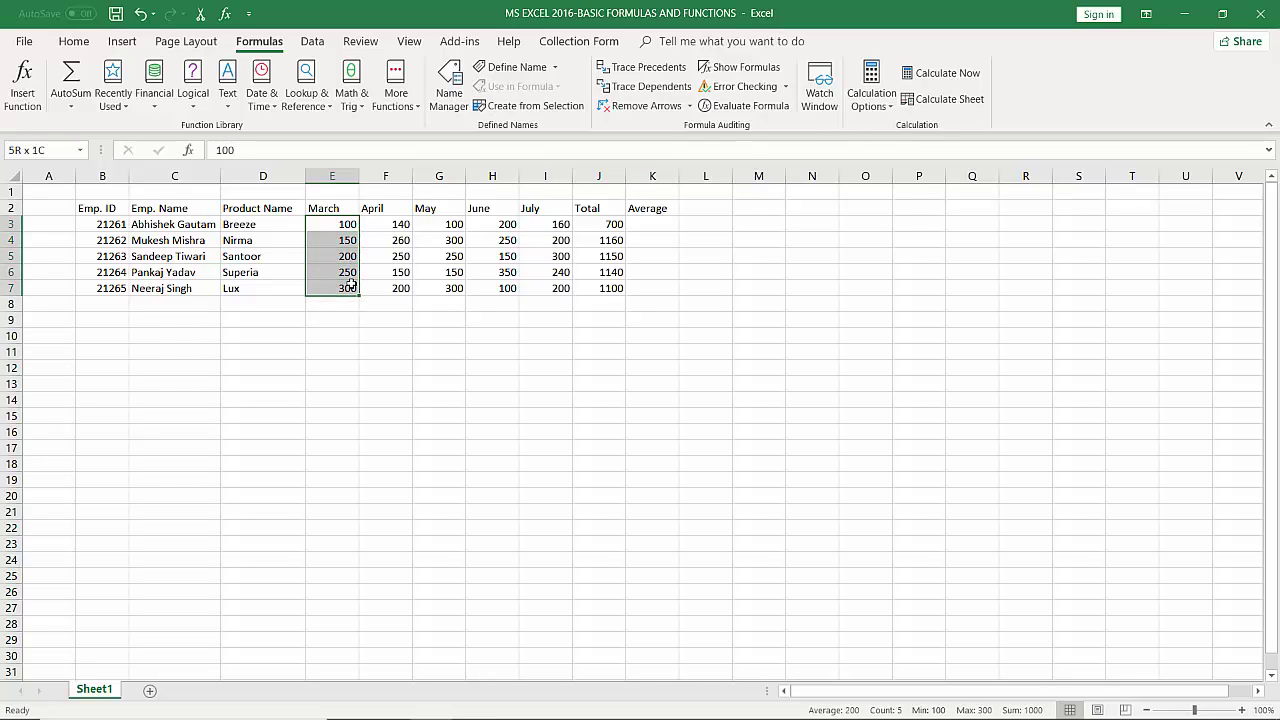
pyautogui.moveTo(352, 284); pyautogui.dragTo(350, 292)
pyautogui.click(349, 304)
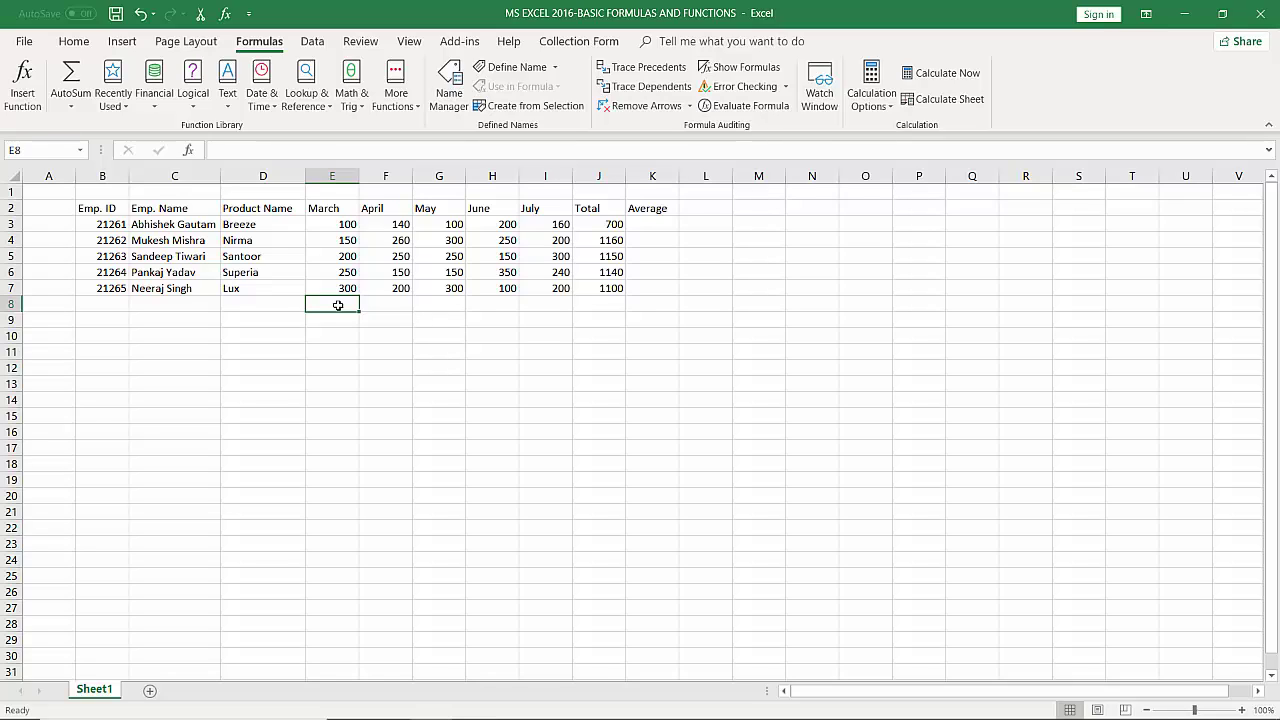
pyautogui.hotkey('alt', '=')
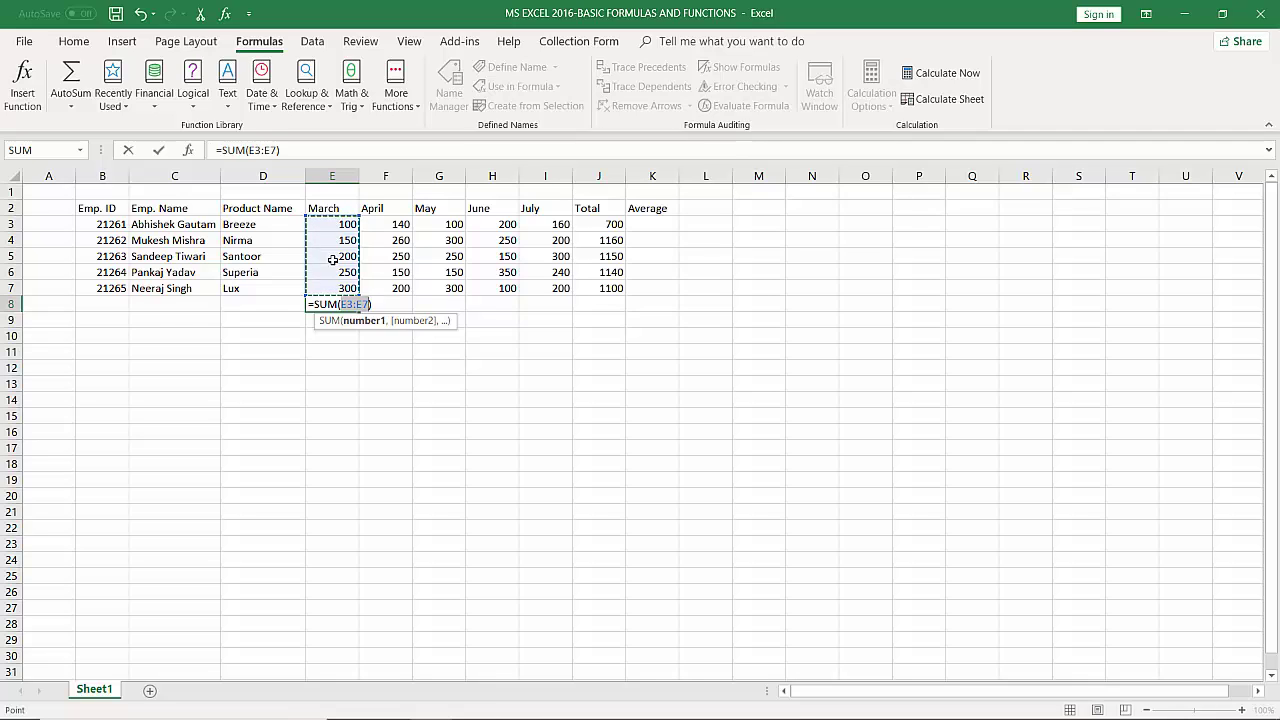
pyautogui.press('Return')
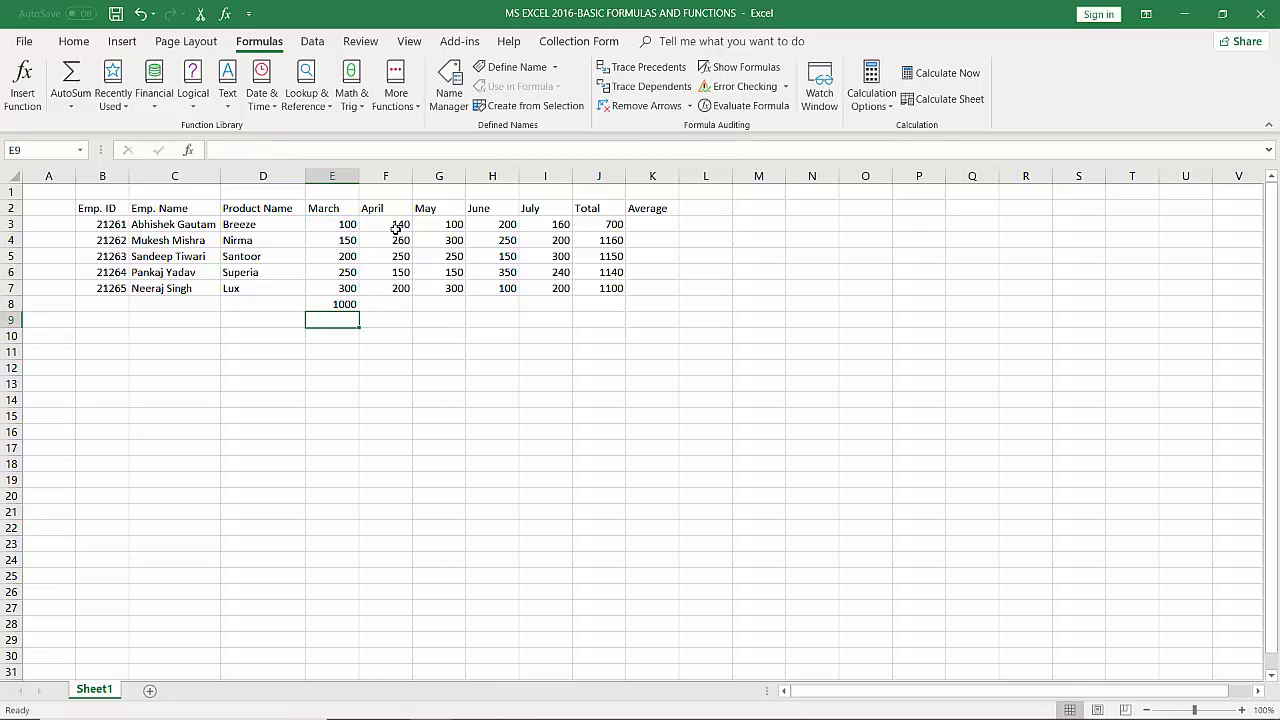
# - Check the sum of the April figures F3:F7 by selecting them and enter 1000 as a plain value in F8
pyautogui.click(383, 308)
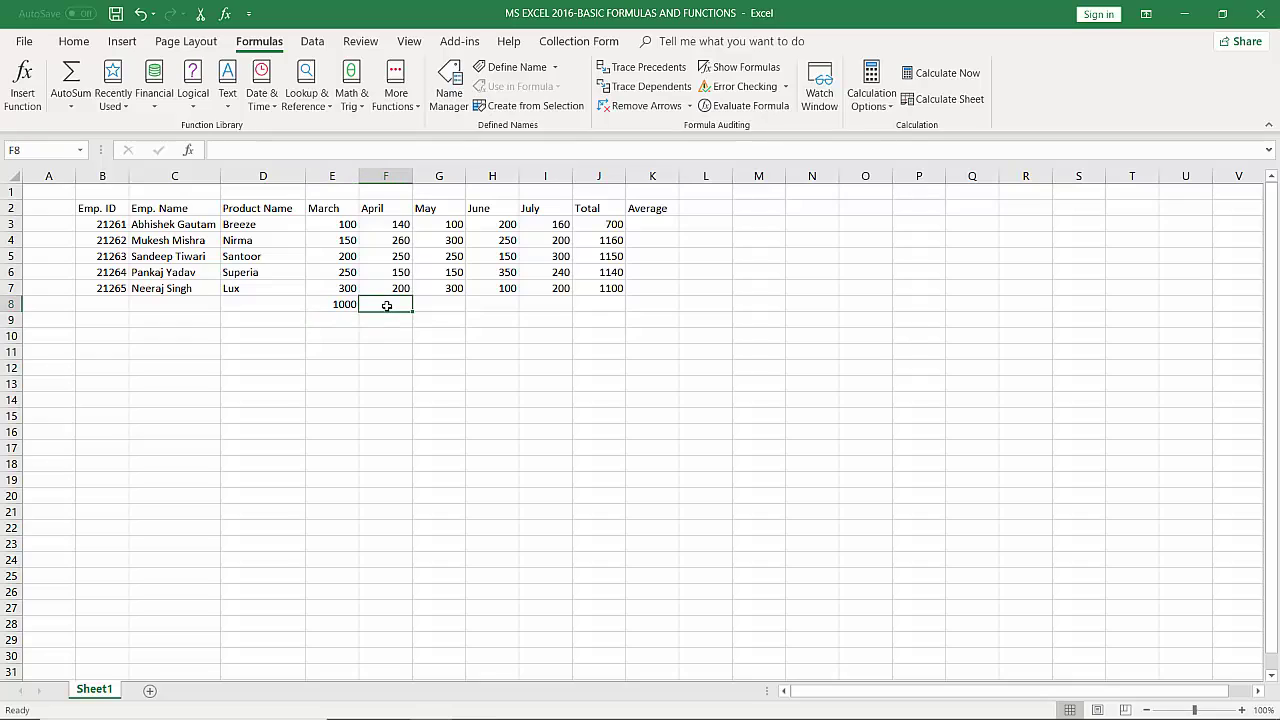
pyautogui.moveTo(381, 226); pyautogui.dragTo(383, 288)
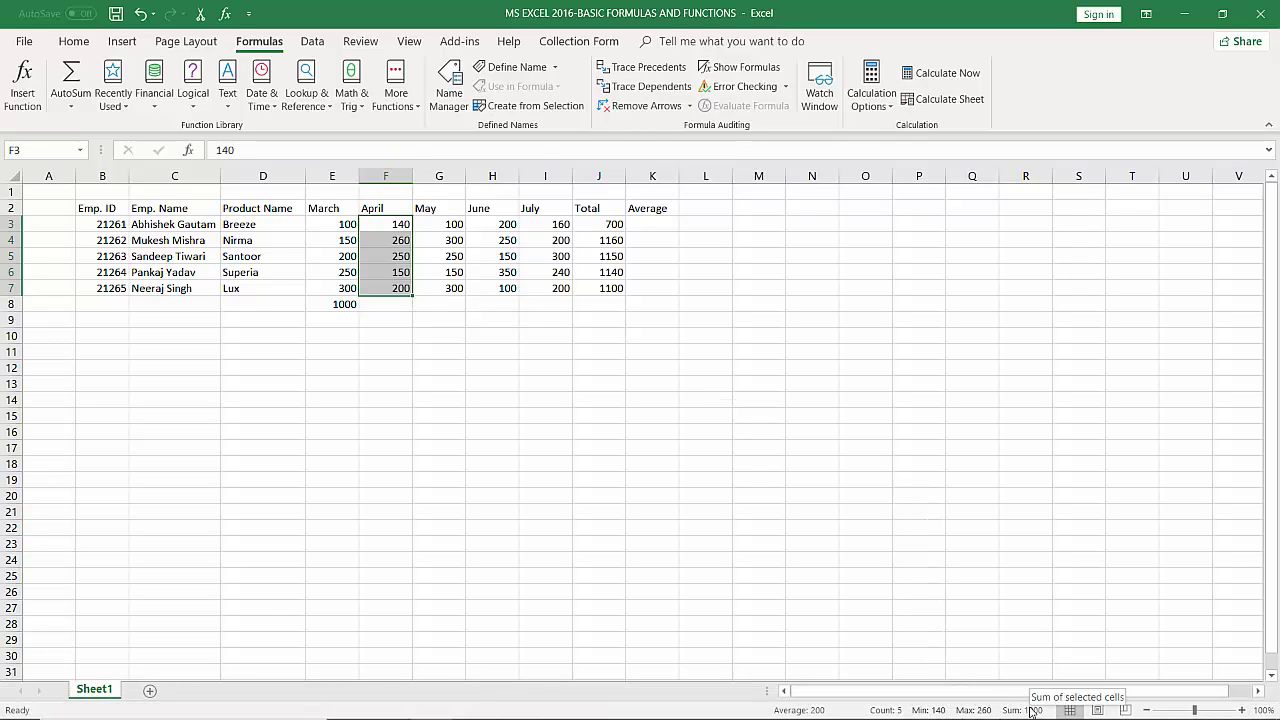
pyautogui.click(380, 307)
pyautogui.write('1000')
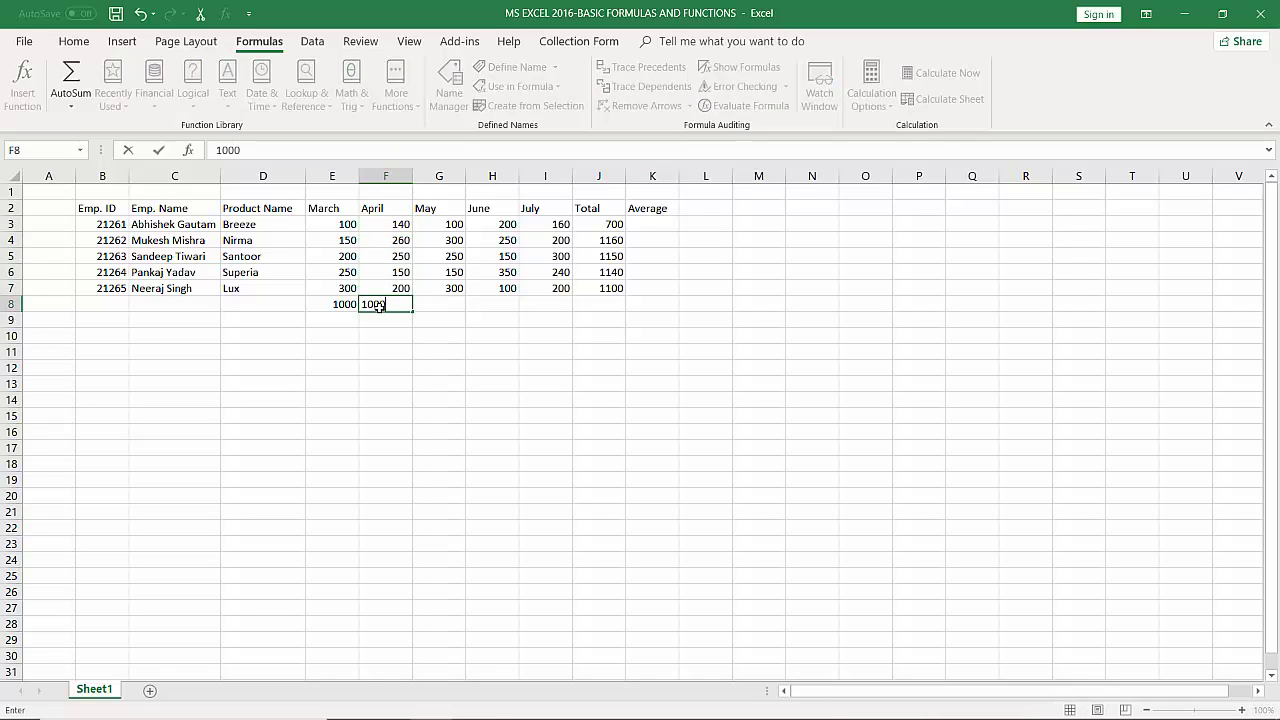
pyautogui.click(462, 348)
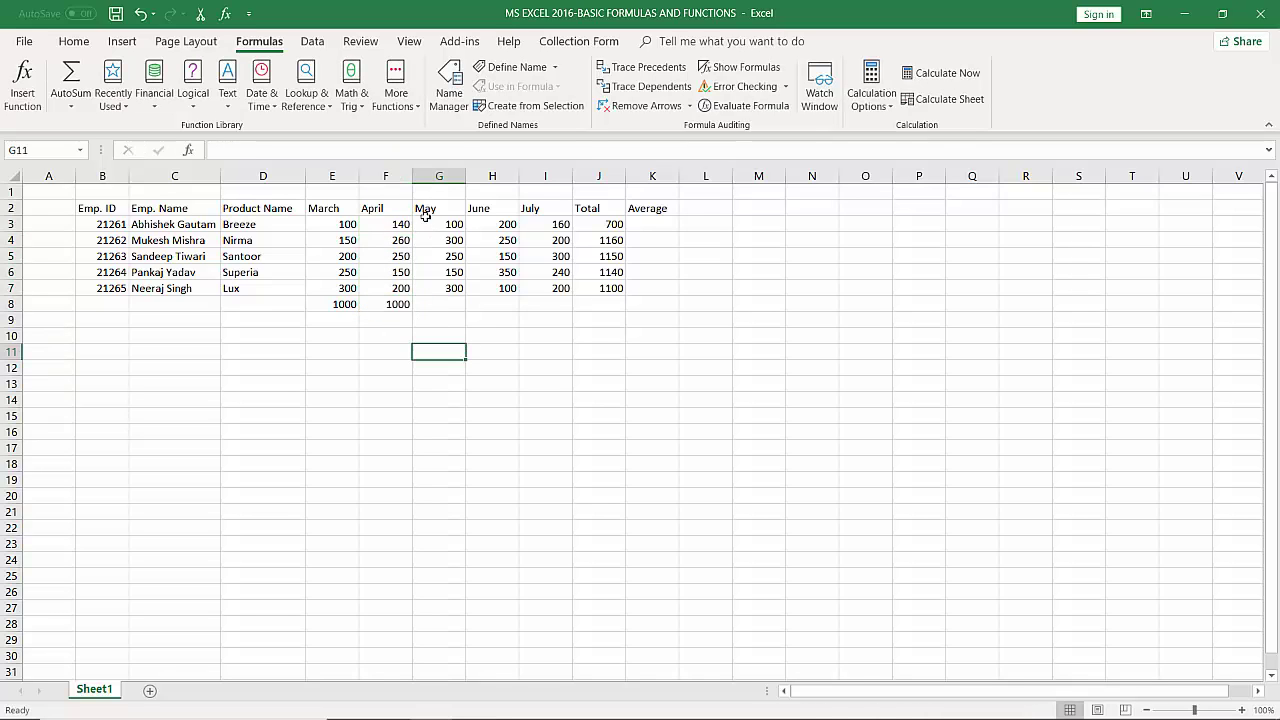
# - Add column sums below May, June and July in row 8 using Quick Analysis on G3:I7
pyautogui.moveTo(436, 229); pyautogui.dragTo(549, 287)
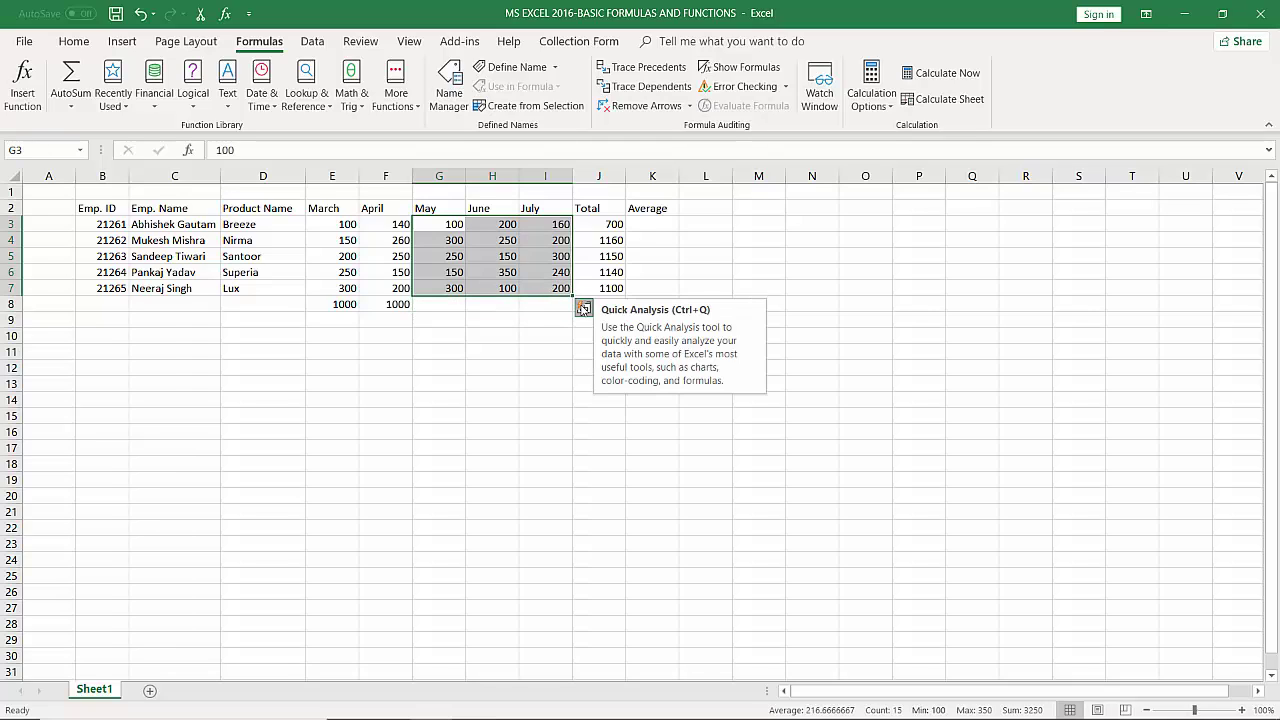
pyautogui.click(583, 310)
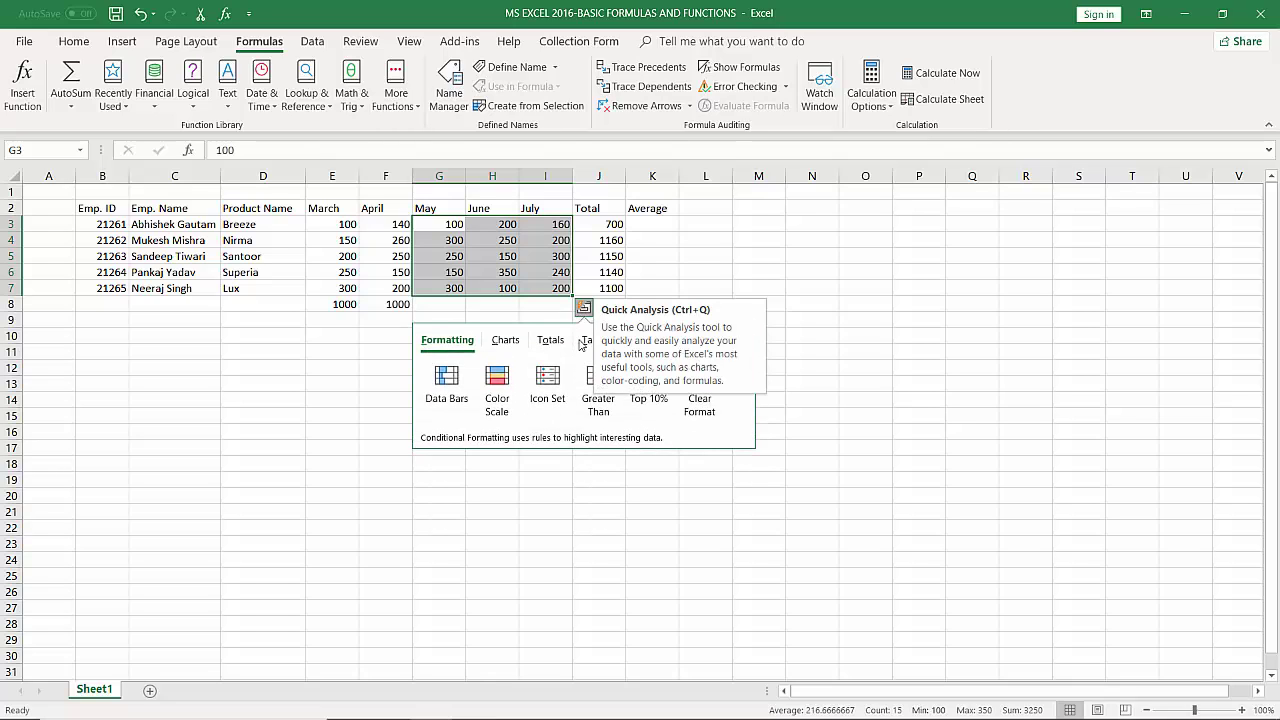
pyautogui.click(556, 346)
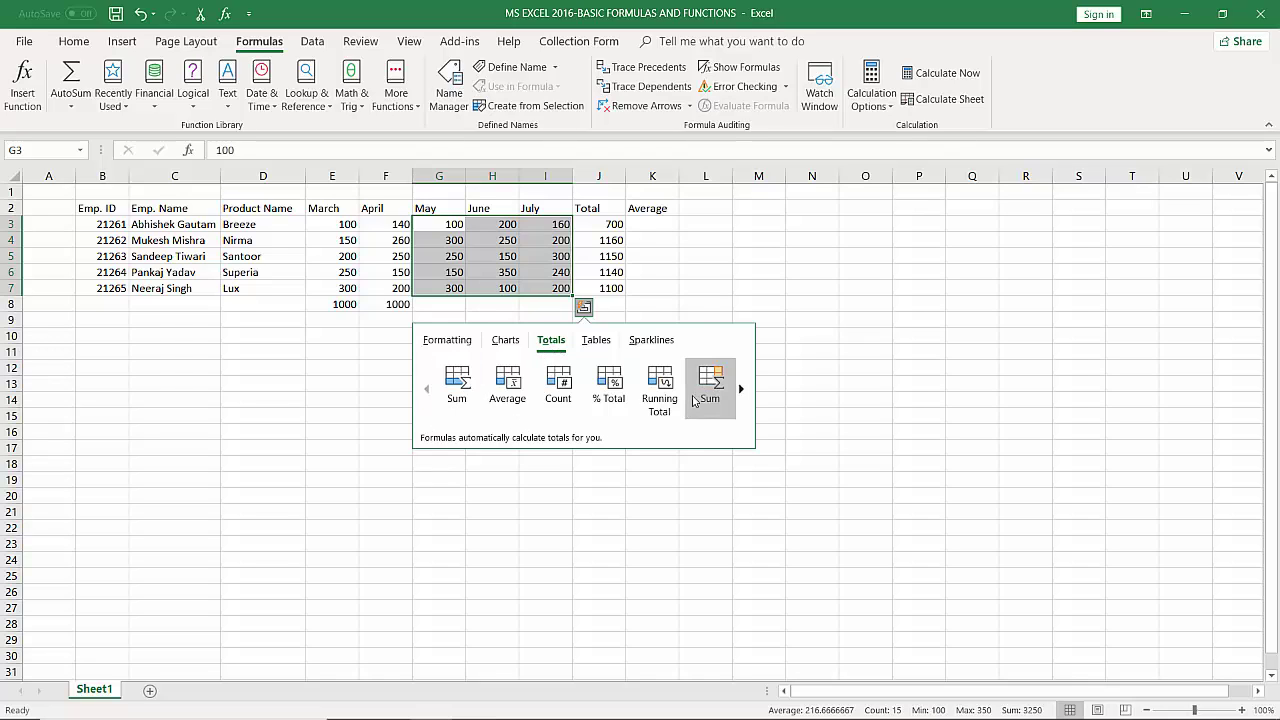
pyautogui.click(479, 400)
pyautogui.click(450, 347)
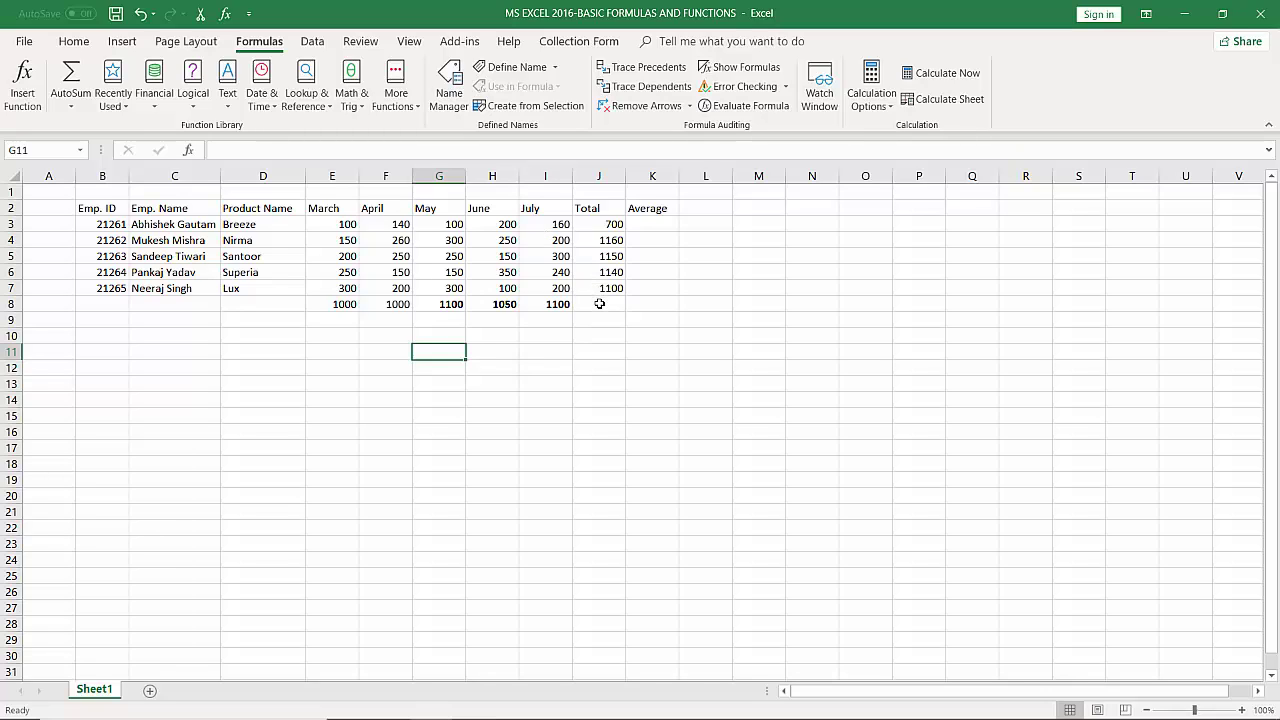
# - Try AutoSum with the row totals J3:J7 selected, and undo it
pyautogui.click(596, 230)
pyautogui.moveTo(596, 232); pyautogui.dragTo(604, 288)
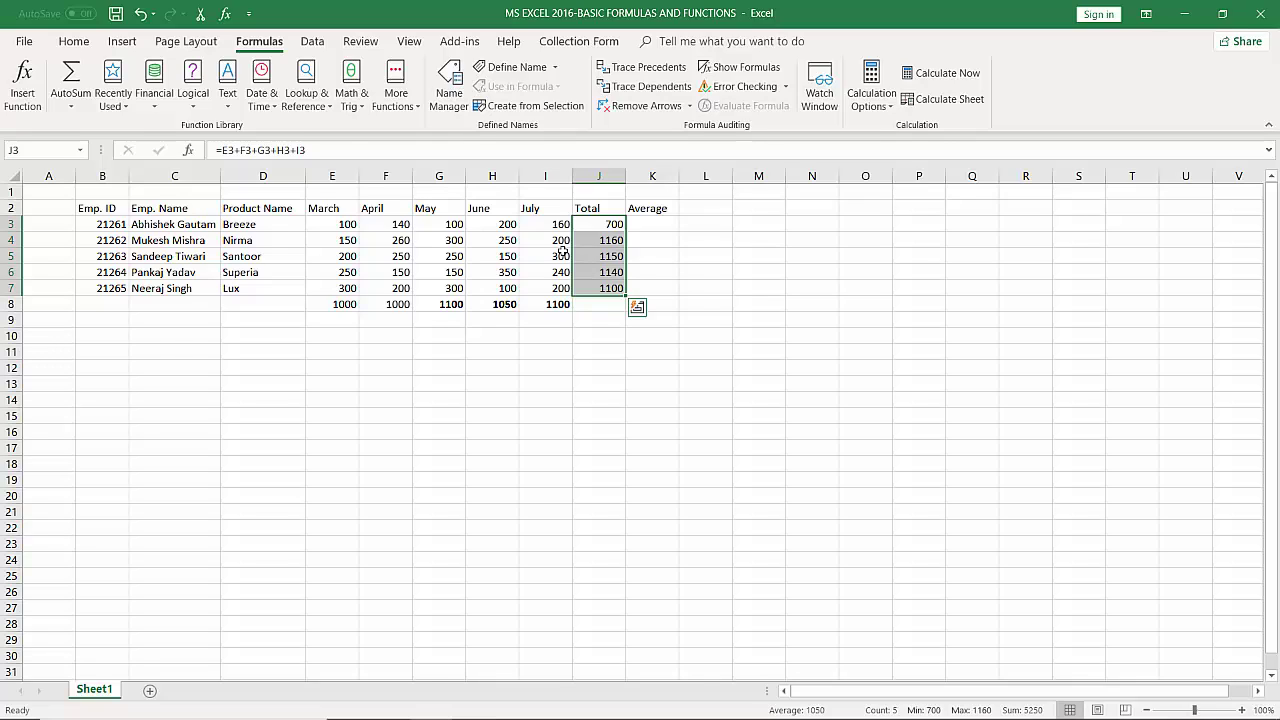
pyautogui.click(73, 41)
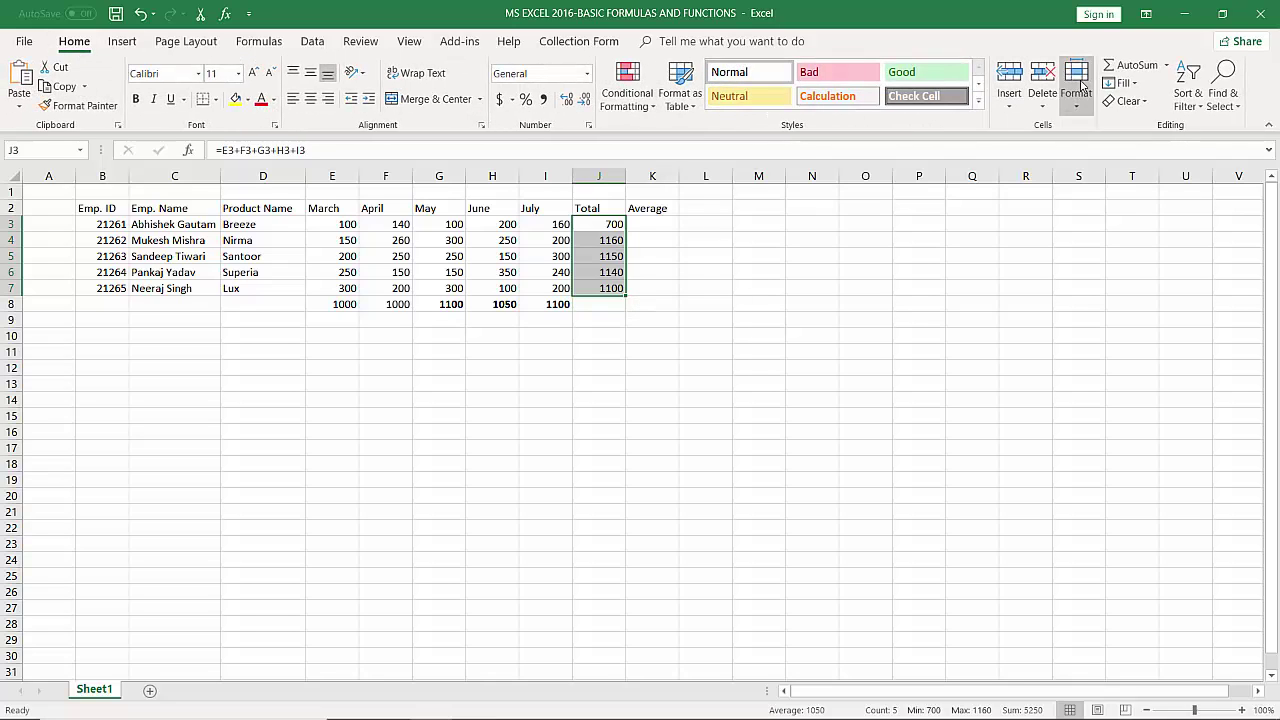
pyautogui.click(1124, 66)
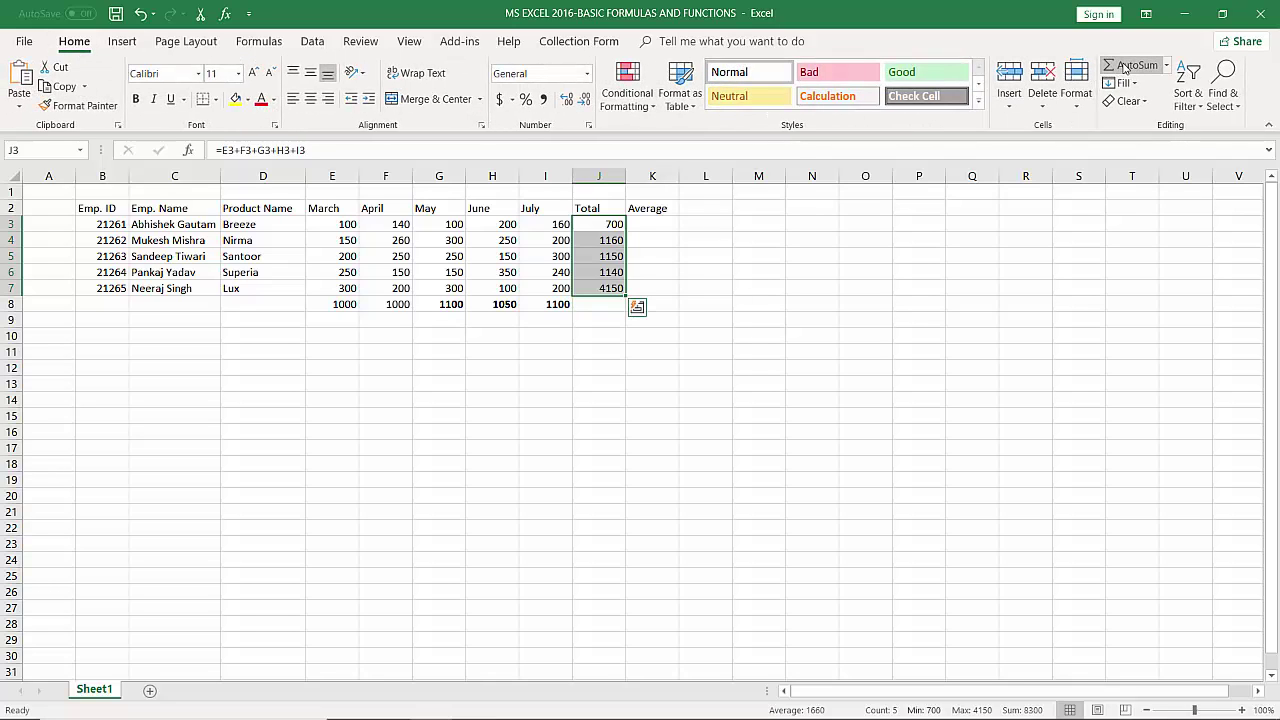
pyautogui.hotkey('ctrl', 'z')
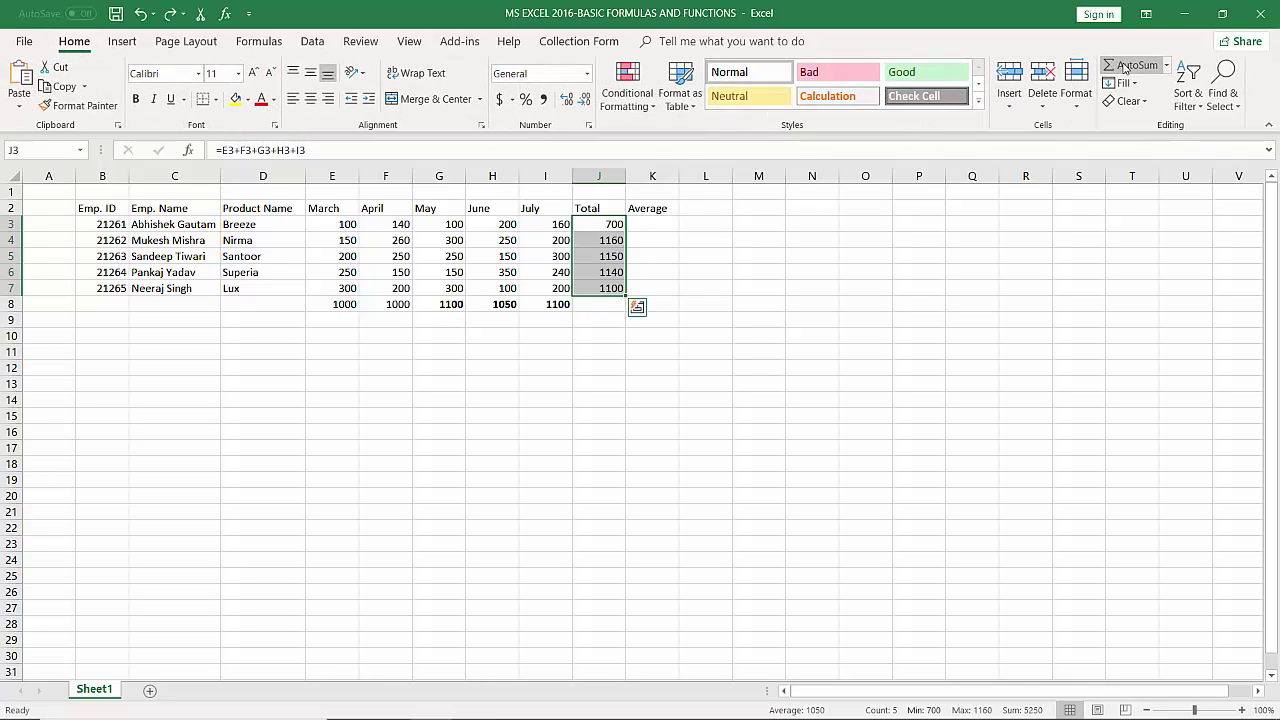
# - Calculate the grand total in J8 with AutoSum over J3:J7
pyautogui.click(611, 302)
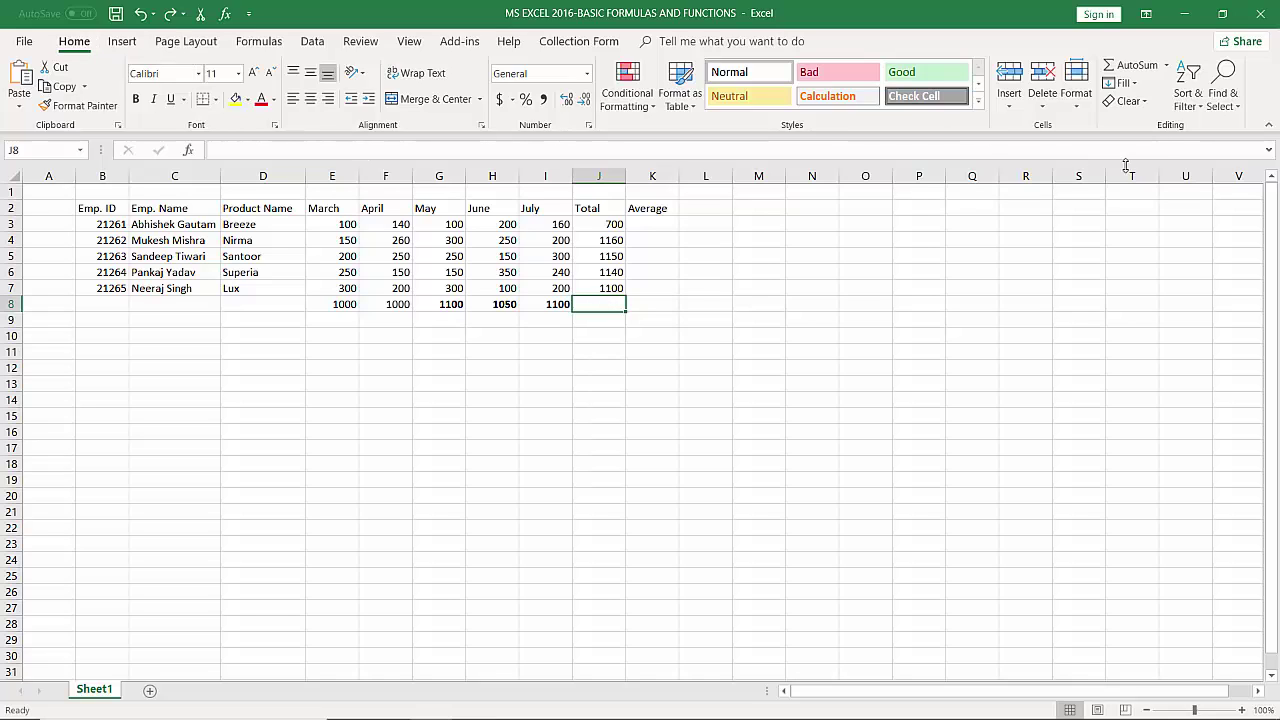
pyautogui.click(1133, 66)
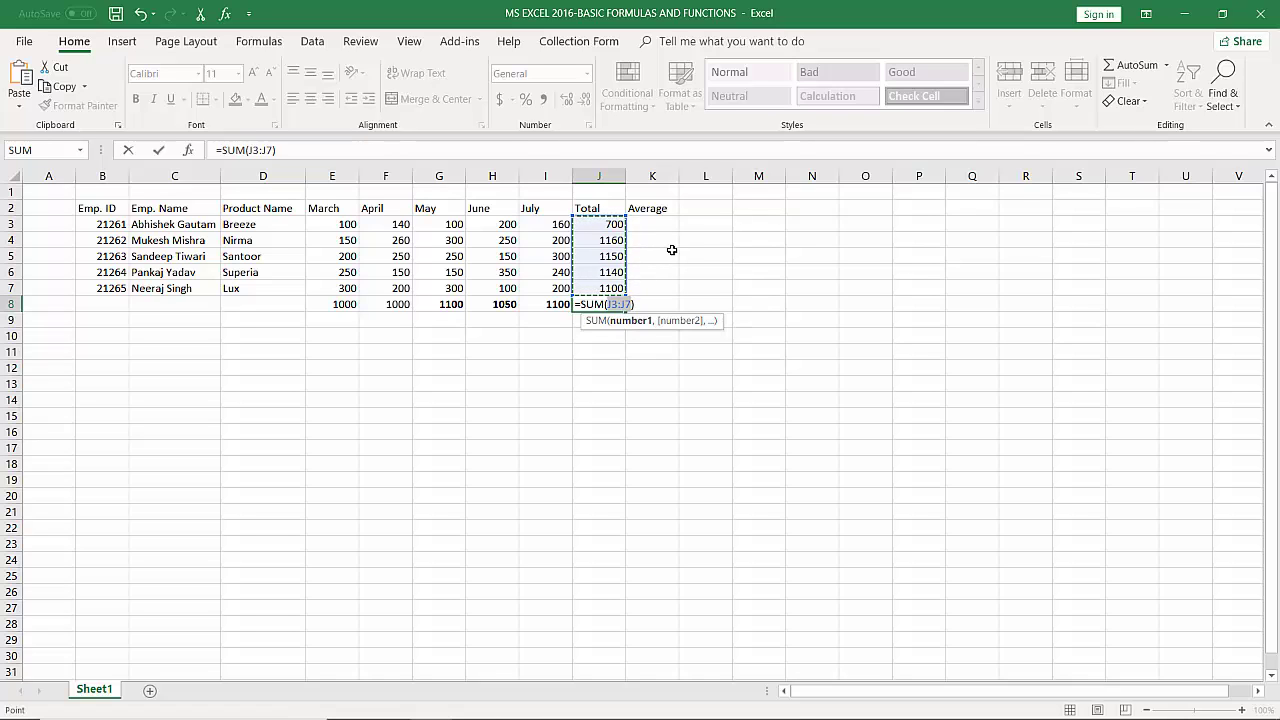
pyautogui.press('Return')
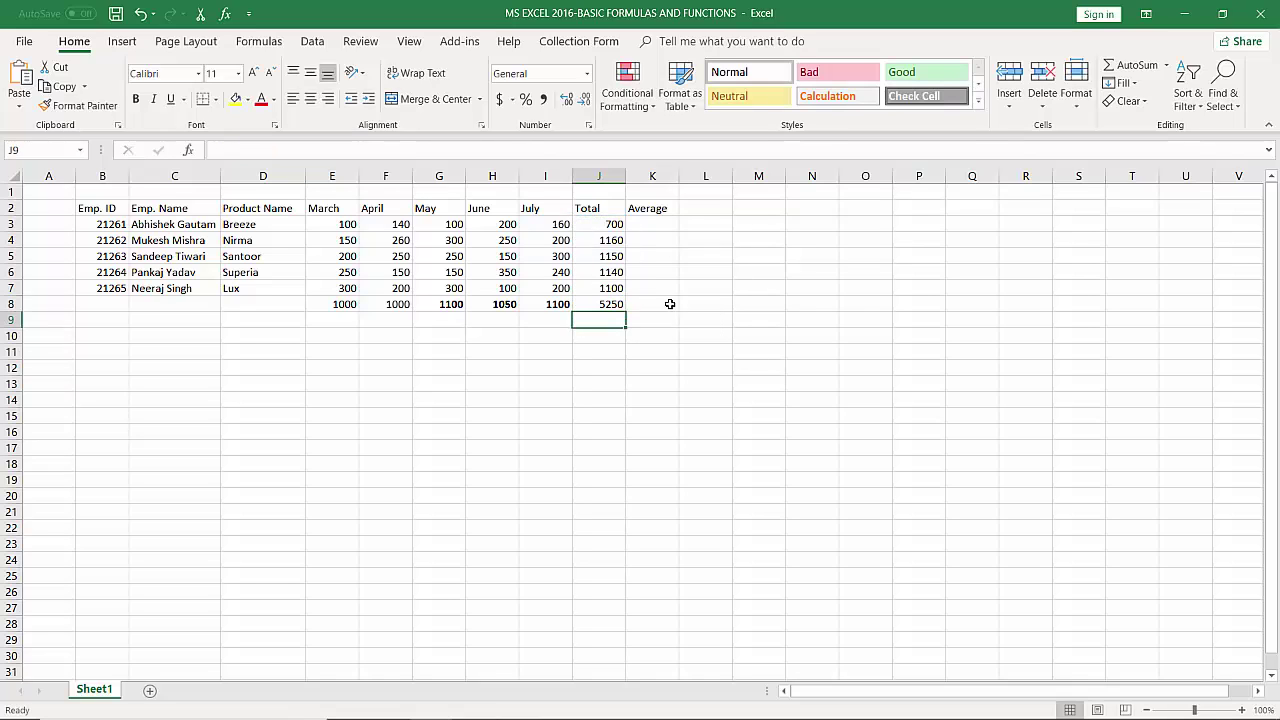
# - Replace the grand total formula in J8 with =SUM(E8:I8), adding up the monthly column totals
pyautogui.click(607, 306)
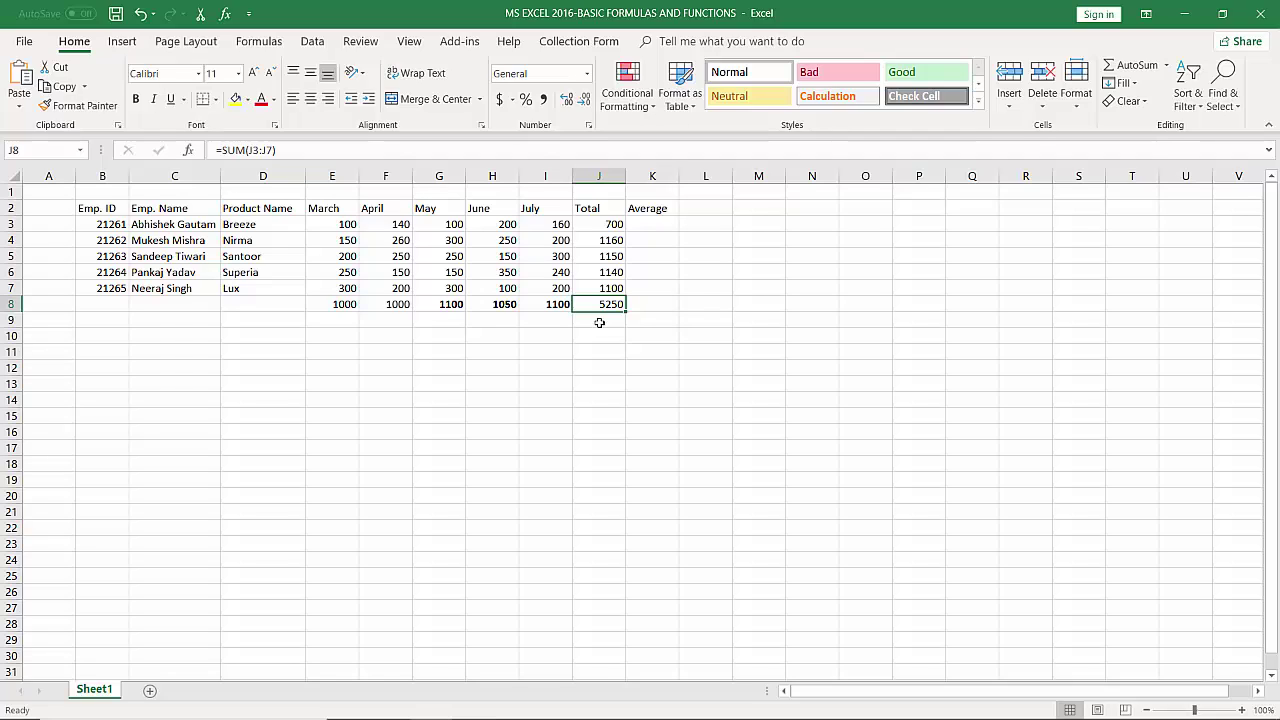
pyautogui.press('Delete')
pyautogui.write('=')
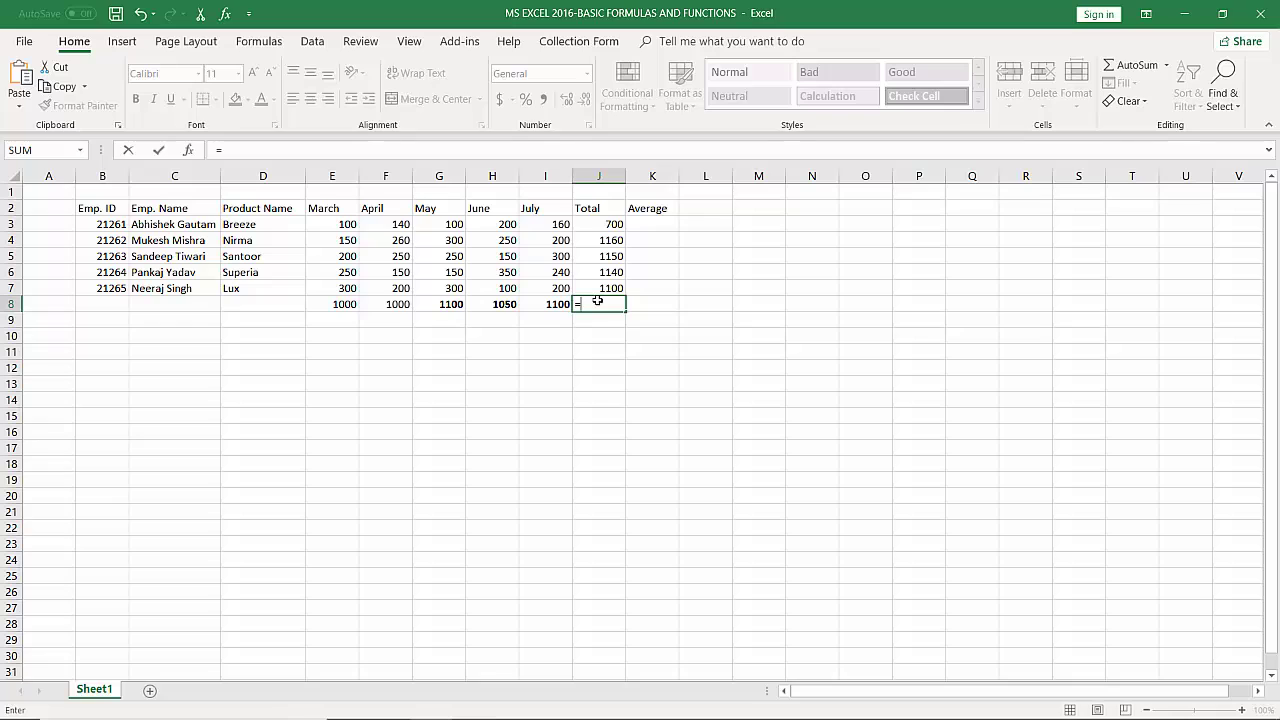
pyautogui.write('SU')
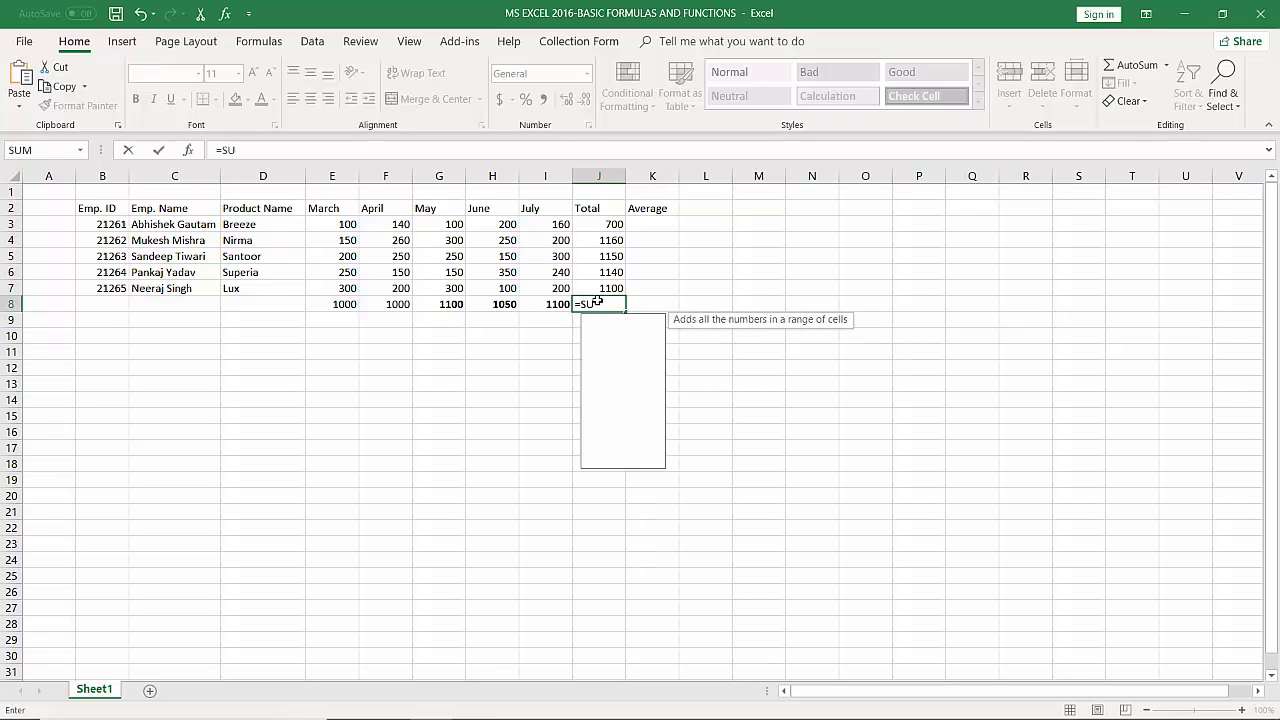
pyautogui.write('M(')
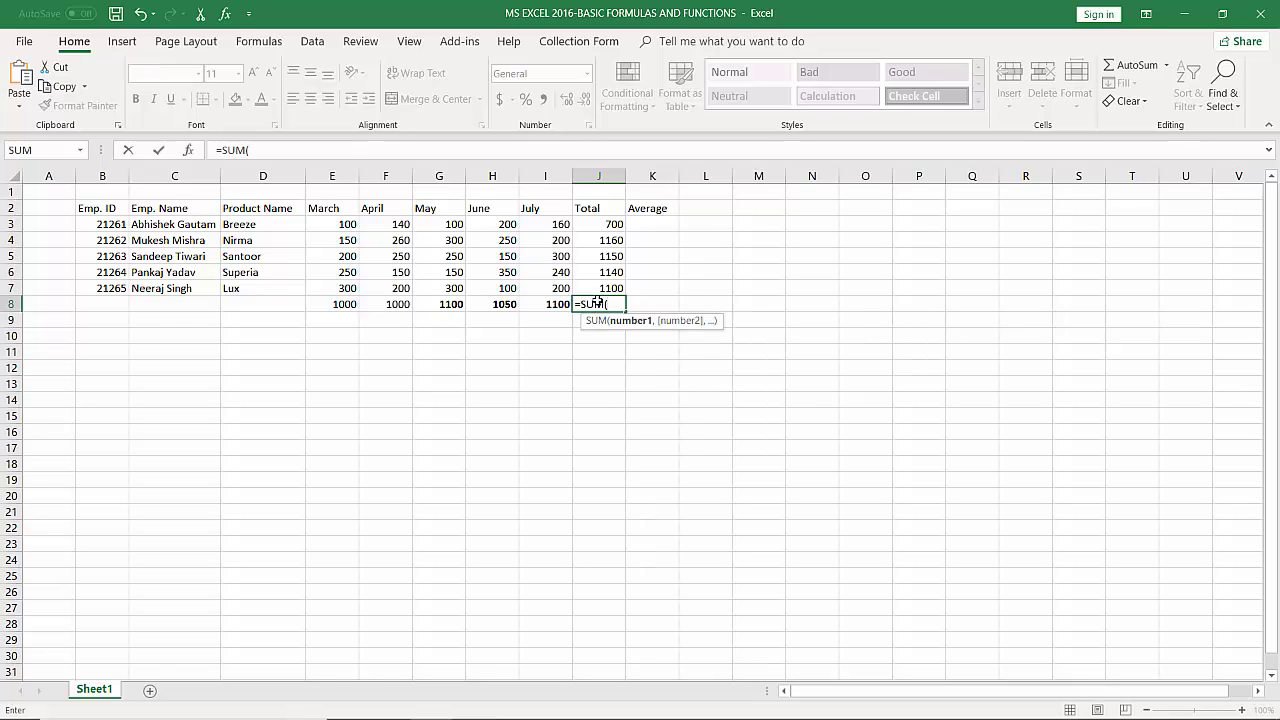
pyautogui.click(352, 304)
pyautogui.moveTo(352, 304); pyautogui.dragTo(552, 310)
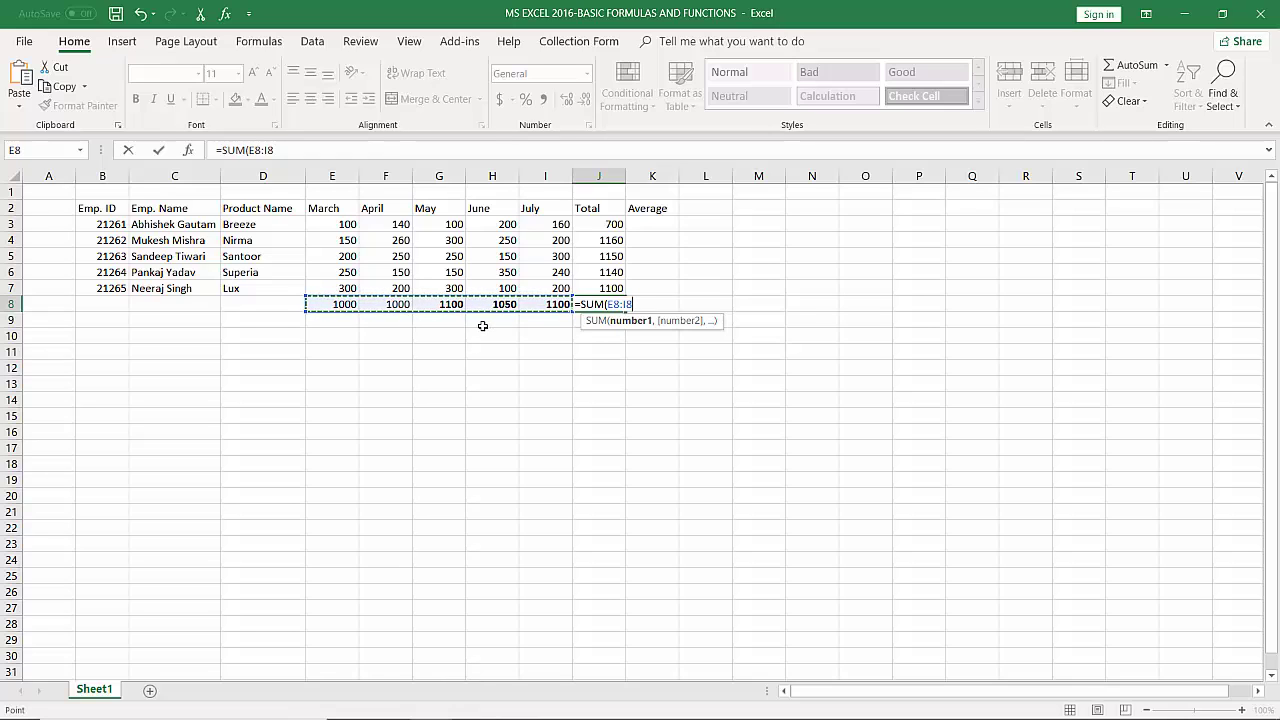
pyautogui.write(')')
pyautogui.press('Return')
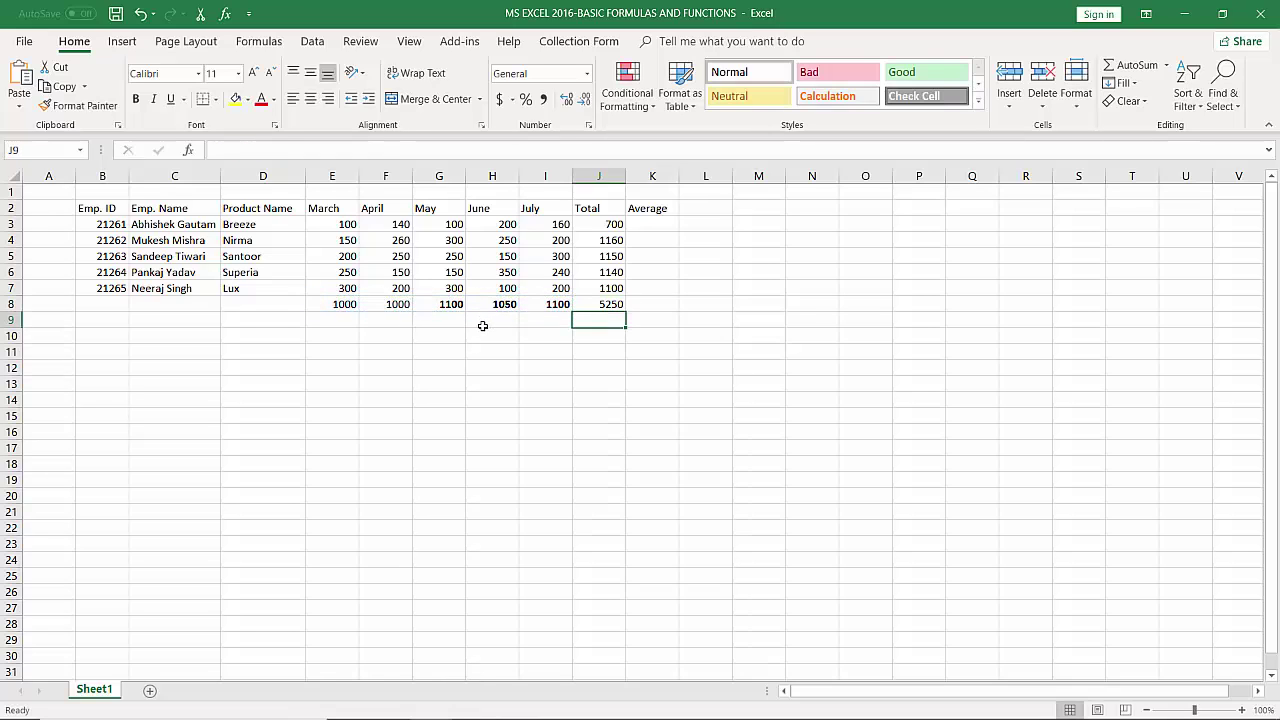
pyautogui.click(613, 305)
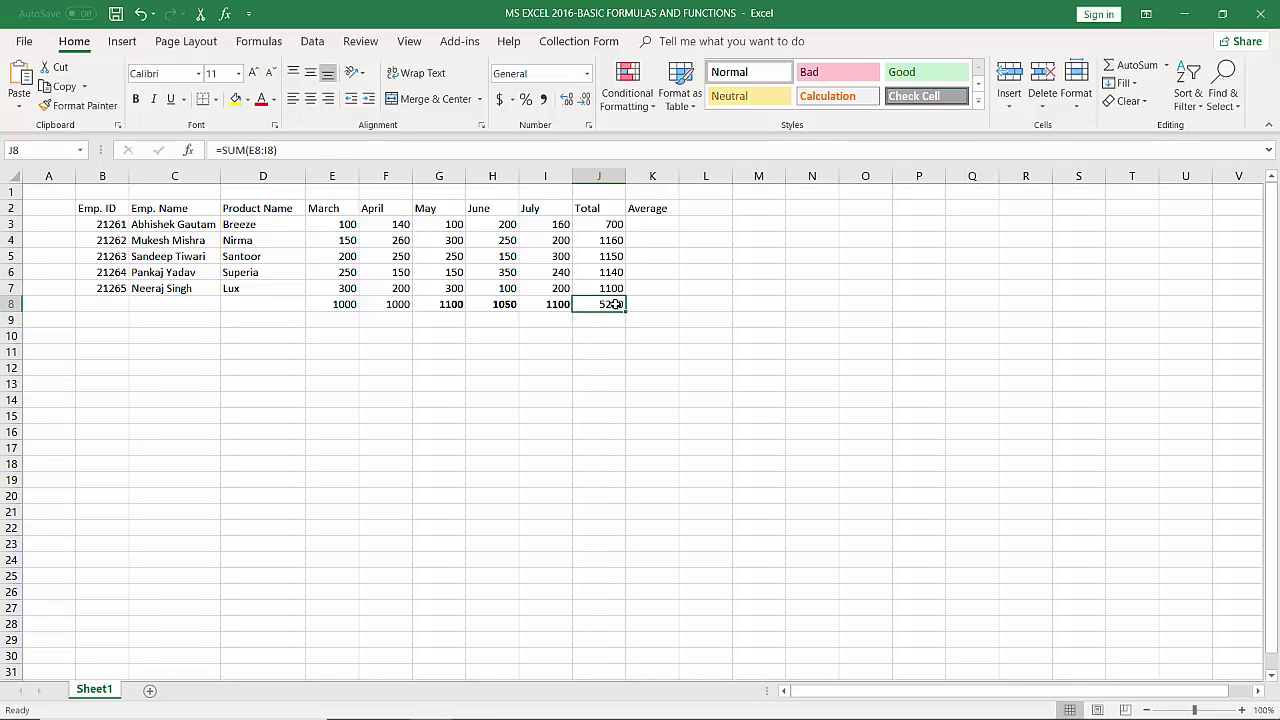
# - Remove the bold formatting from the May, June and July totals in G8:I8
pyautogui.click(445, 304)
pyautogui.moveTo(484, 302); pyautogui.dragTo(563, 304)
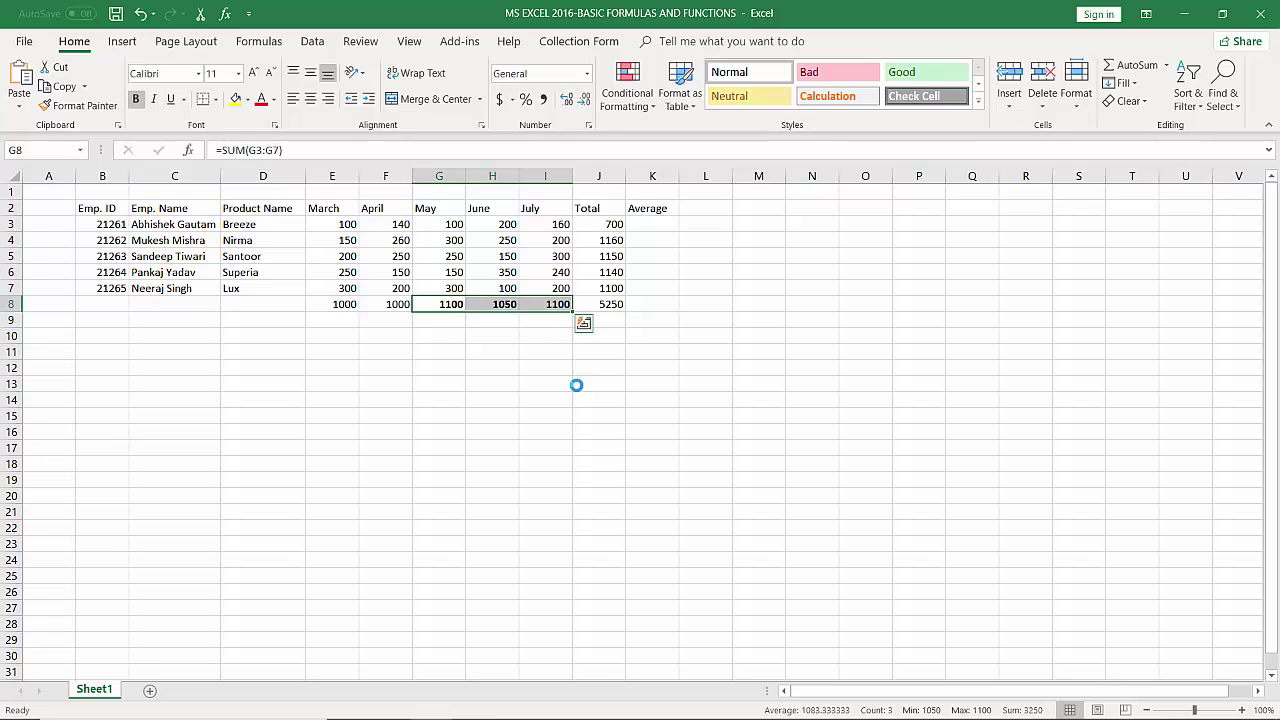
pyautogui.hotkey('ctrl', 'b')
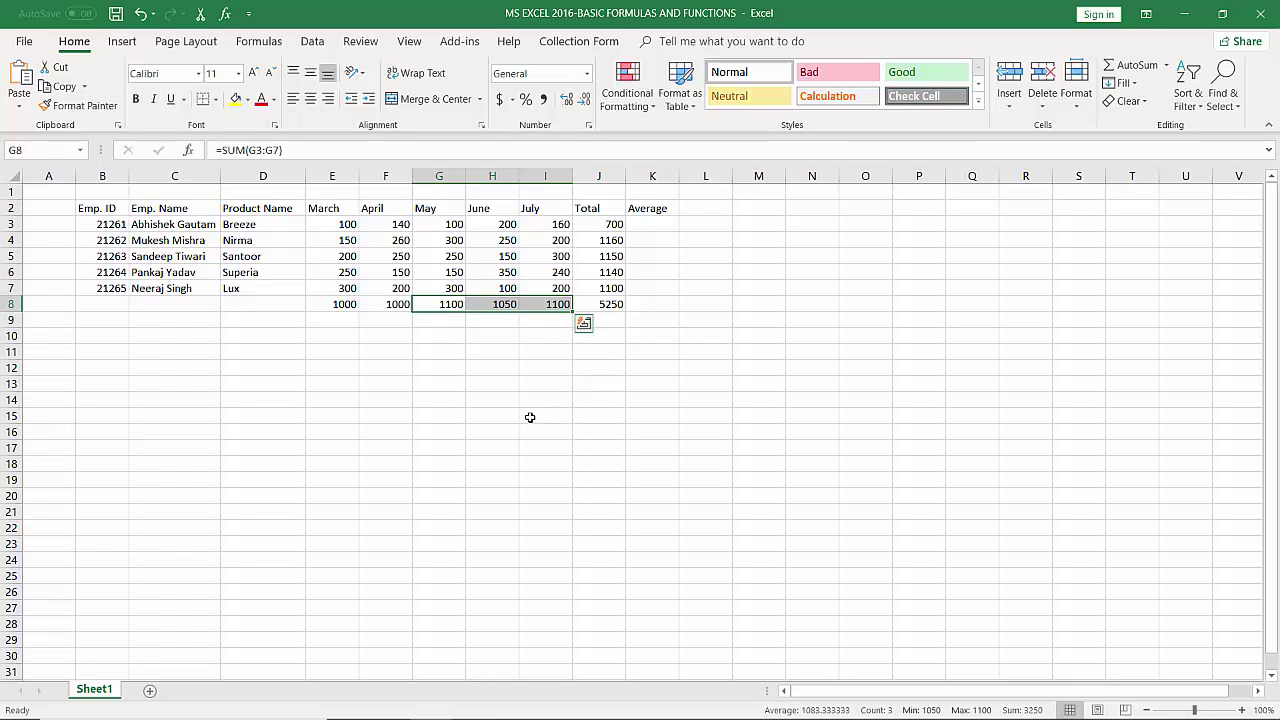
# - Begin a manual average formula in K3 with the cell references E3, F3, H3 and I3 summed in parentheses, followed by a division sign
pyautogui.click(662, 221)
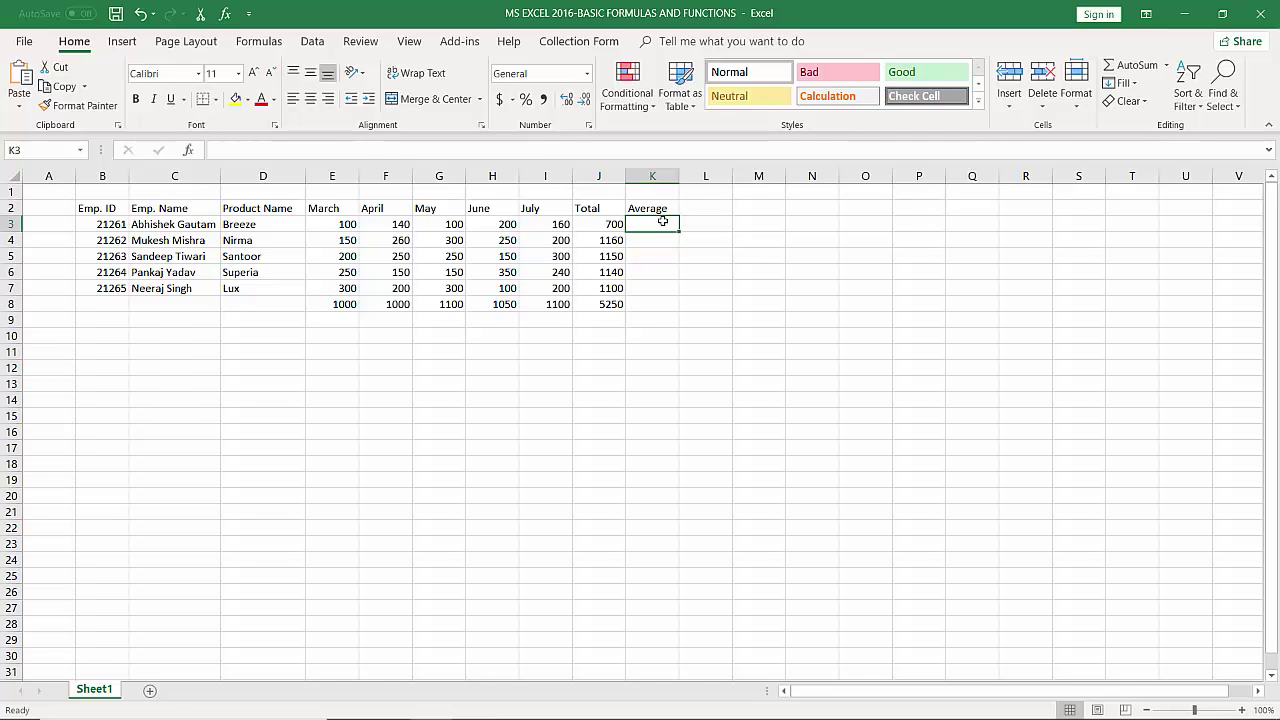
pyautogui.write('=')
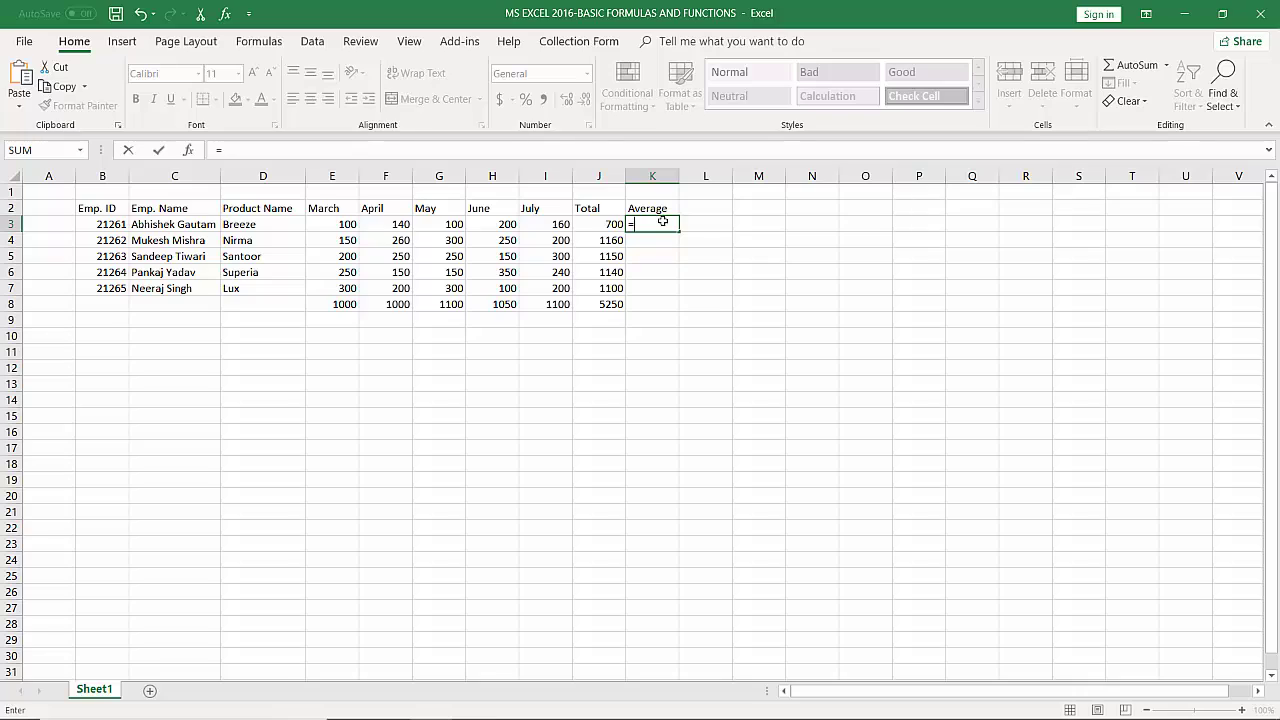
pyautogui.write('(')
pyautogui.click(339, 226)
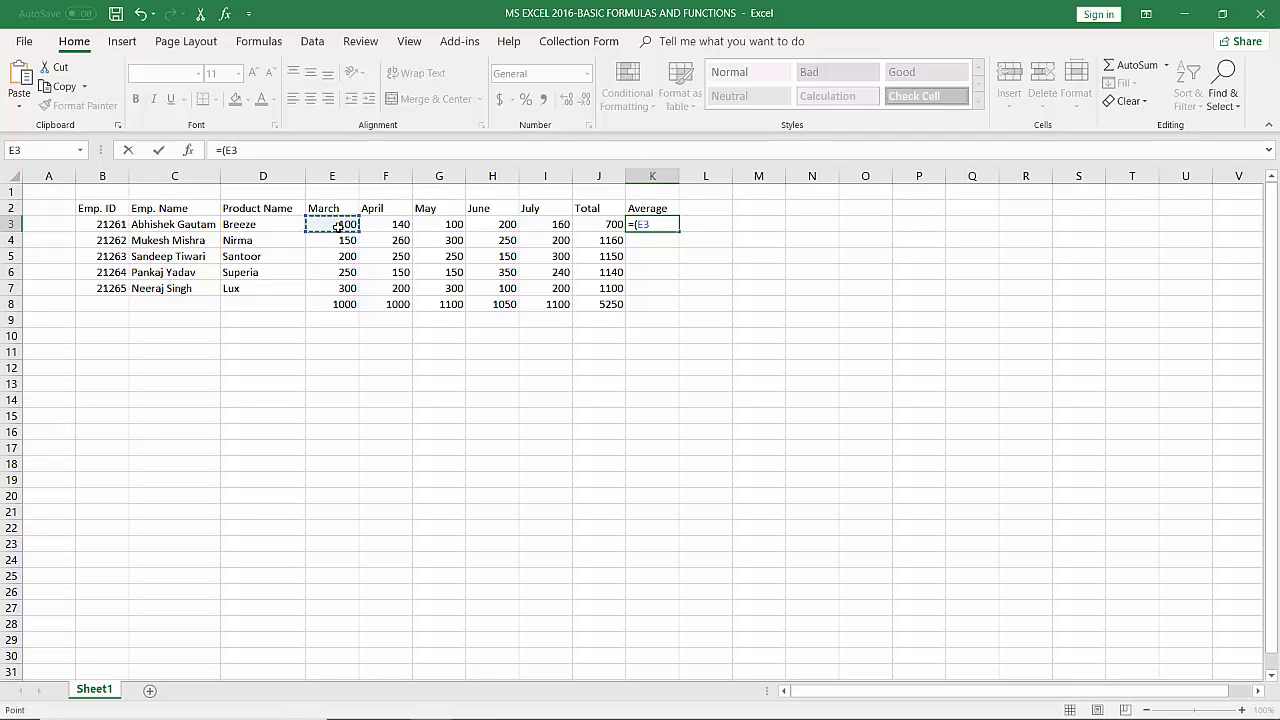
pyautogui.write('+')
pyautogui.click(384, 224)
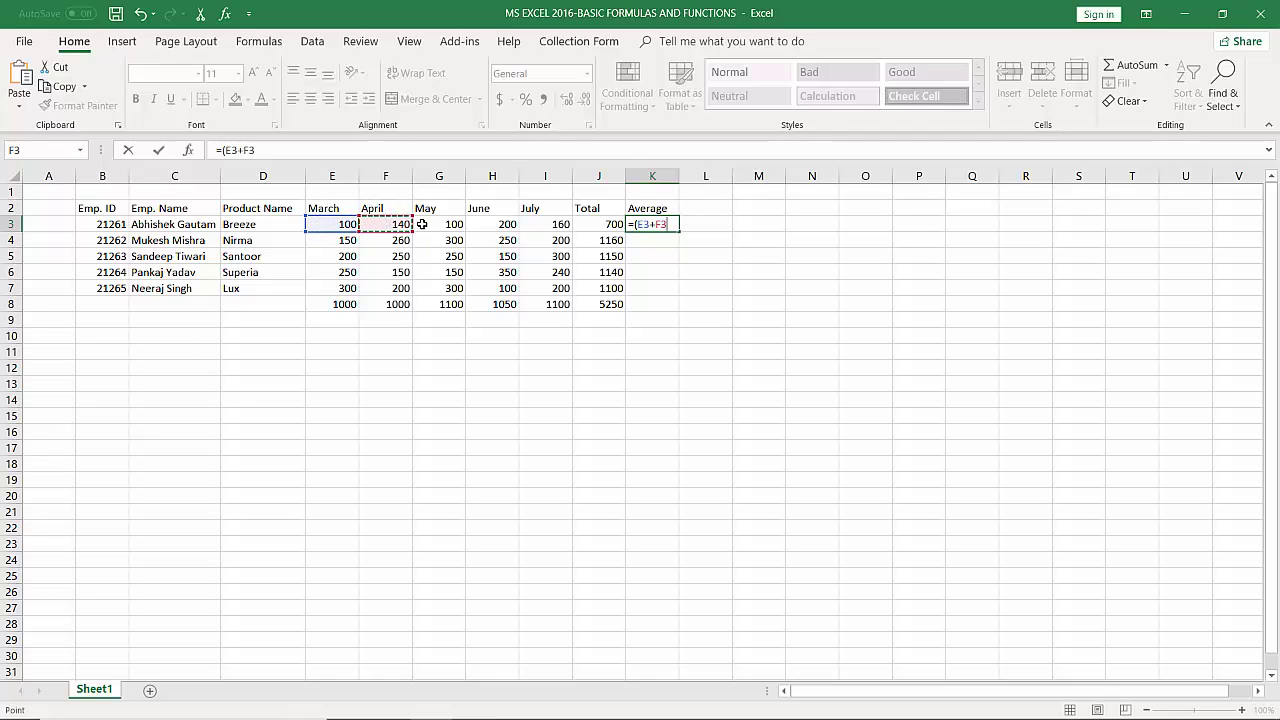
pyautogui.write('+')
pyautogui.click(430, 224)
pyautogui.click(489, 224)
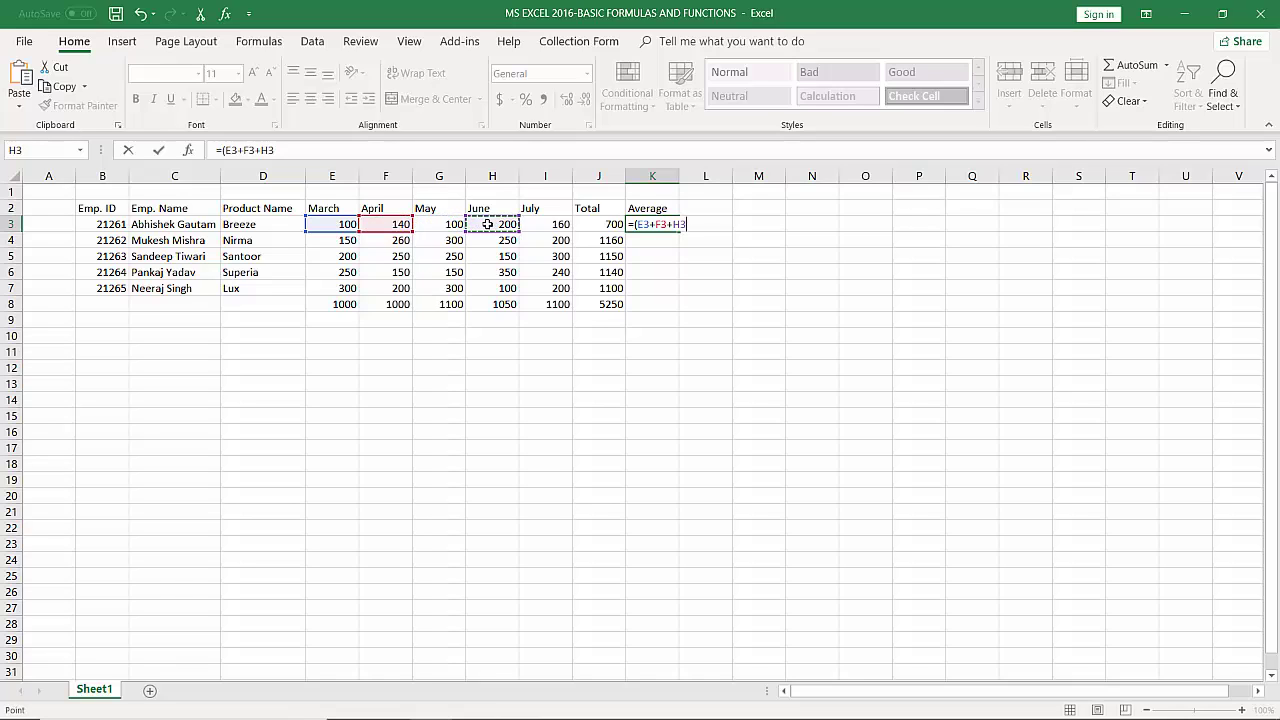
pyautogui.write('+')
pyautogui.click(541, 223)
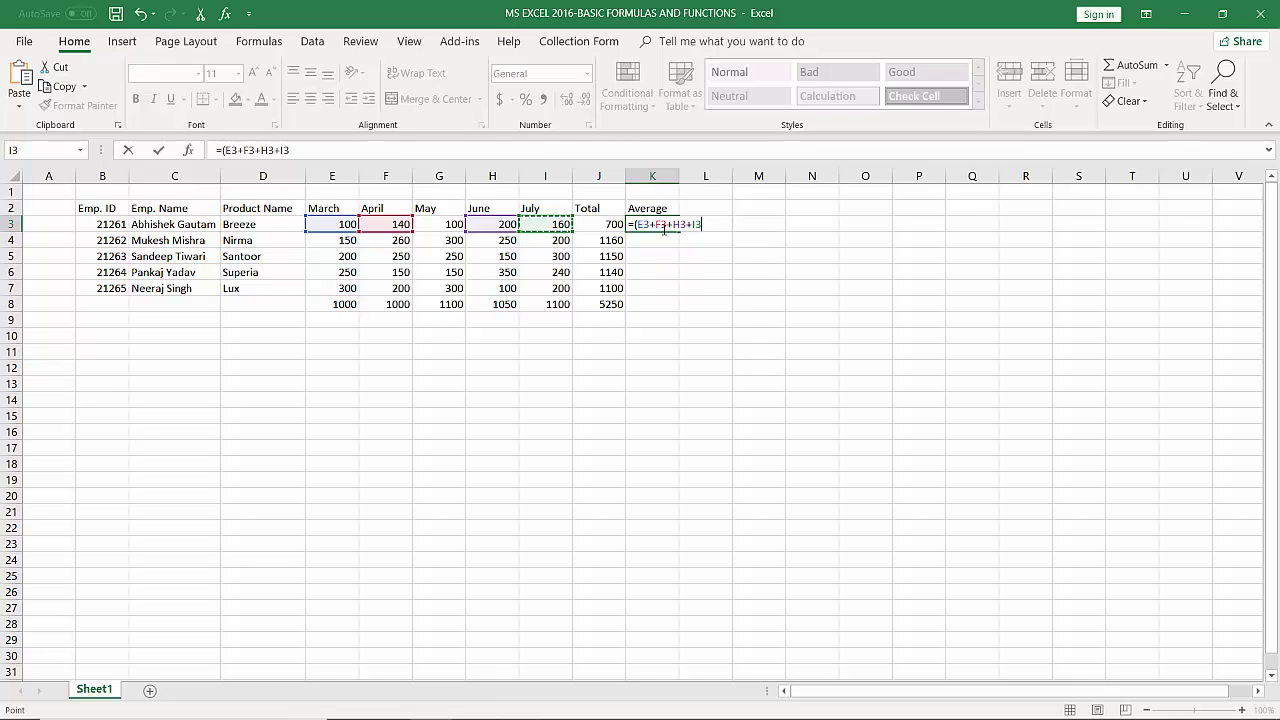
pyautogui.write(')/')
# - Insert G3 into the K3 sum and divide by 5, completing the formula =(E3+F3+G3+H3+I3)/5
pyautogui.click(672, 224)
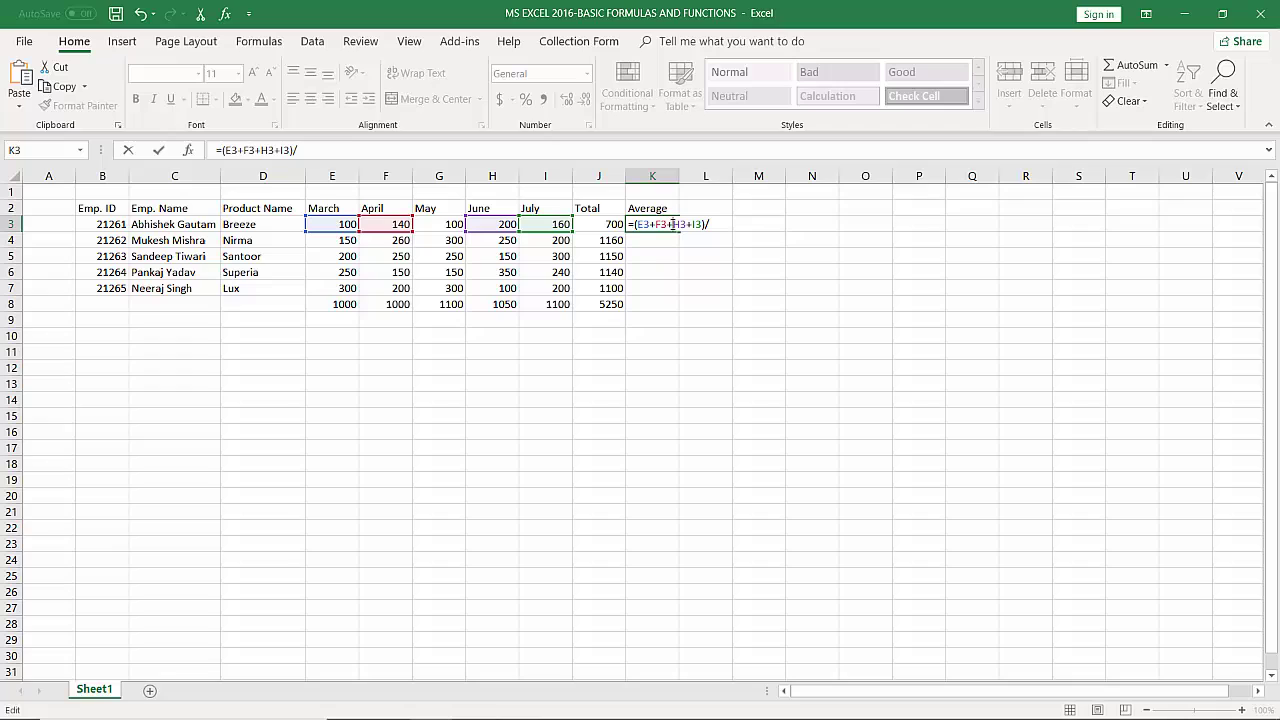
pyautogui.click(450, 226)
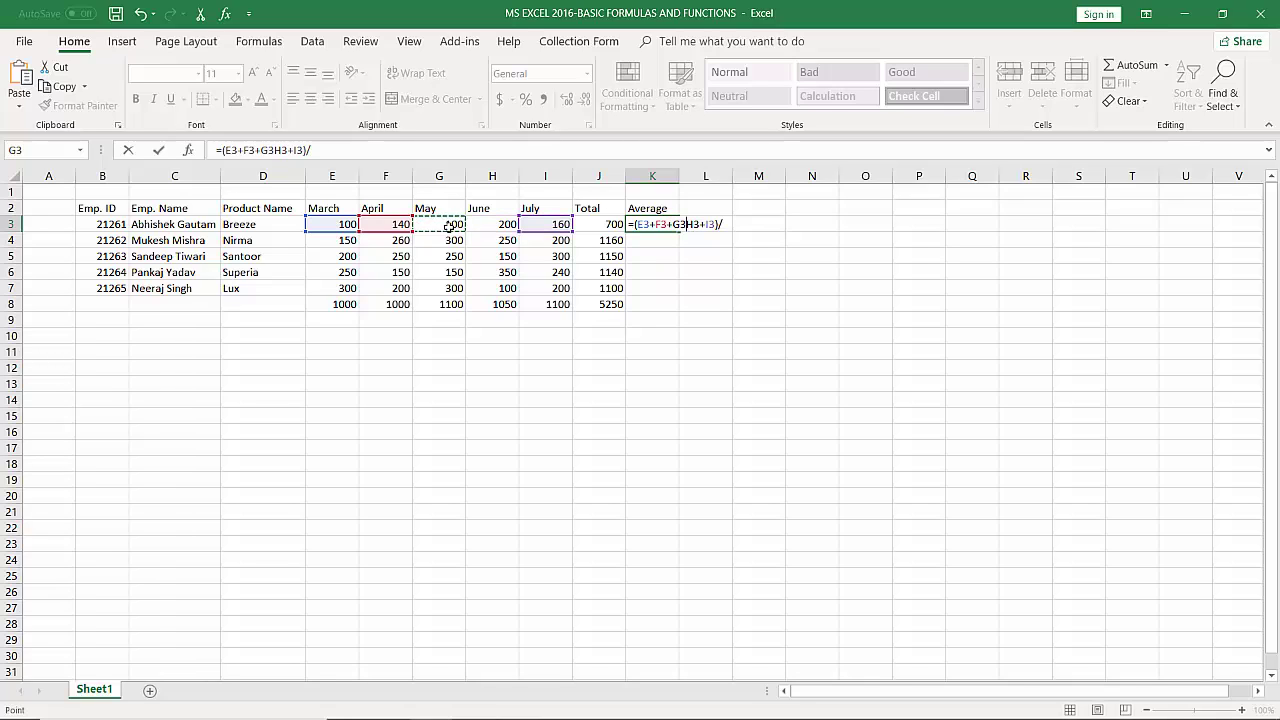
pyautogui.write('+')
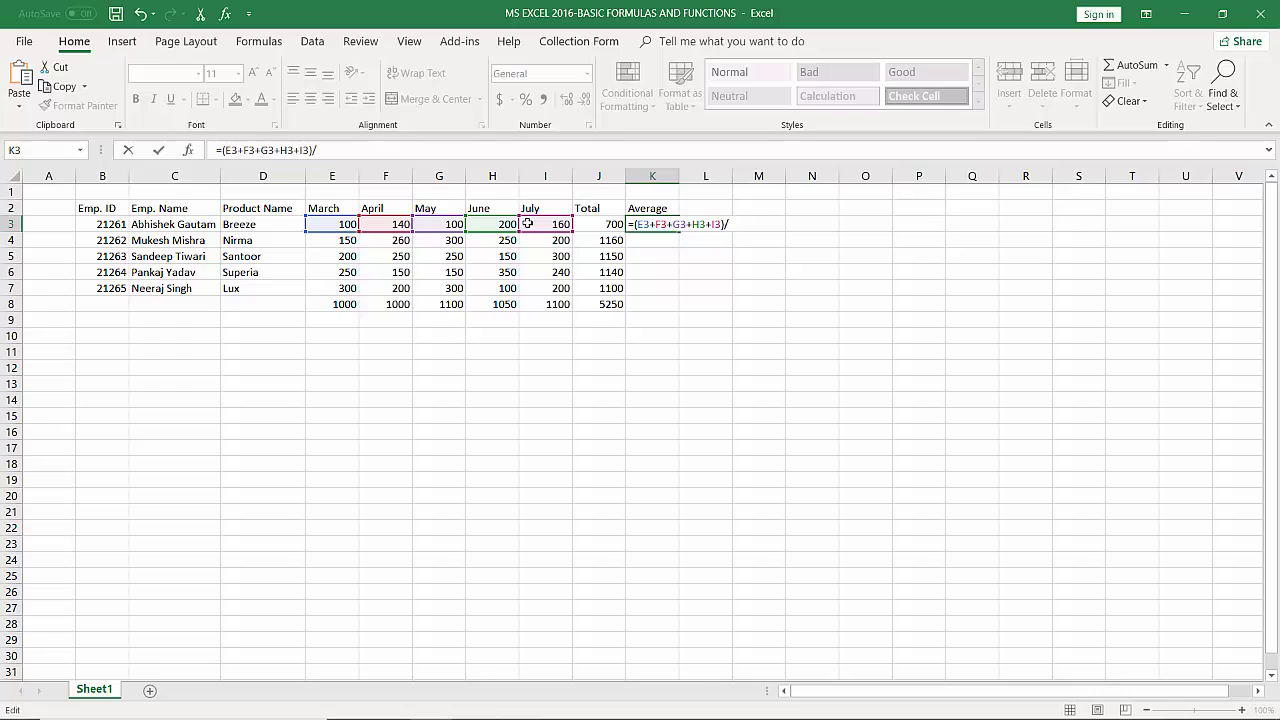
pyautogui.write('5')
pyautogui.press('Return')
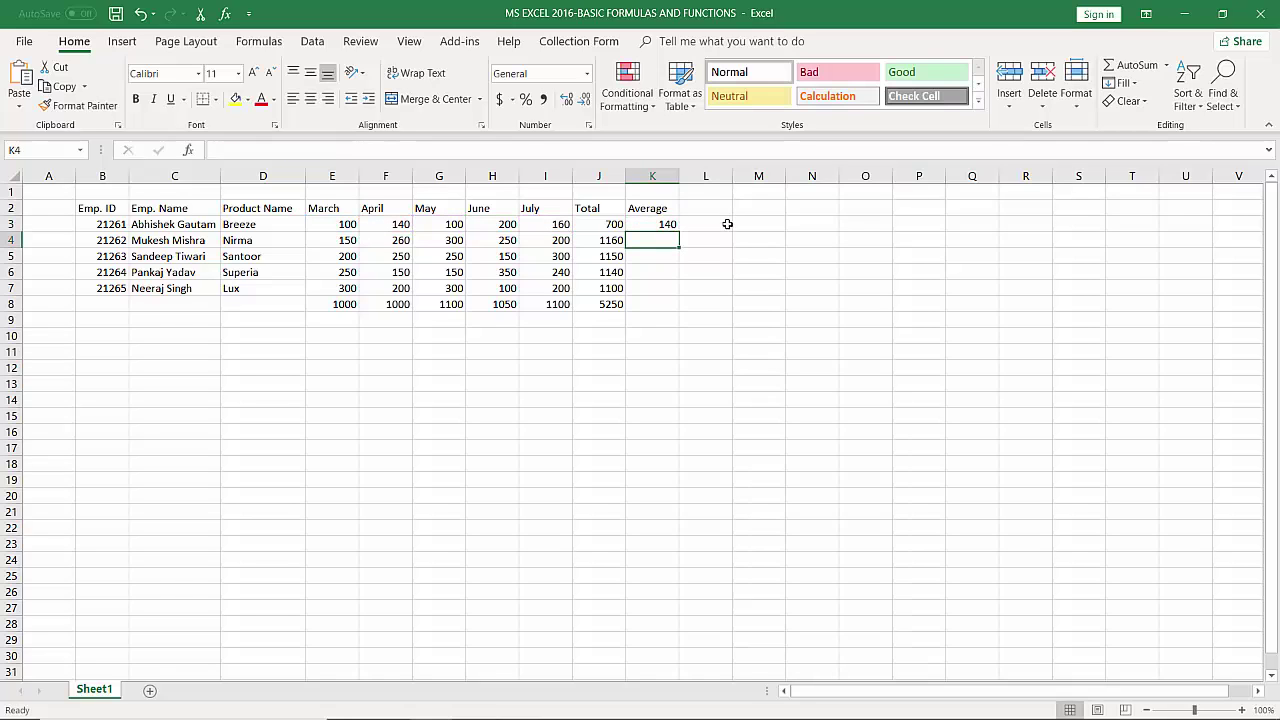
# - Replace the manual average in K3 with the function =AVERAGE(E3,F3,G3,H3,I3), listing each monthly cell separately
pyautogui.click(664, 223)
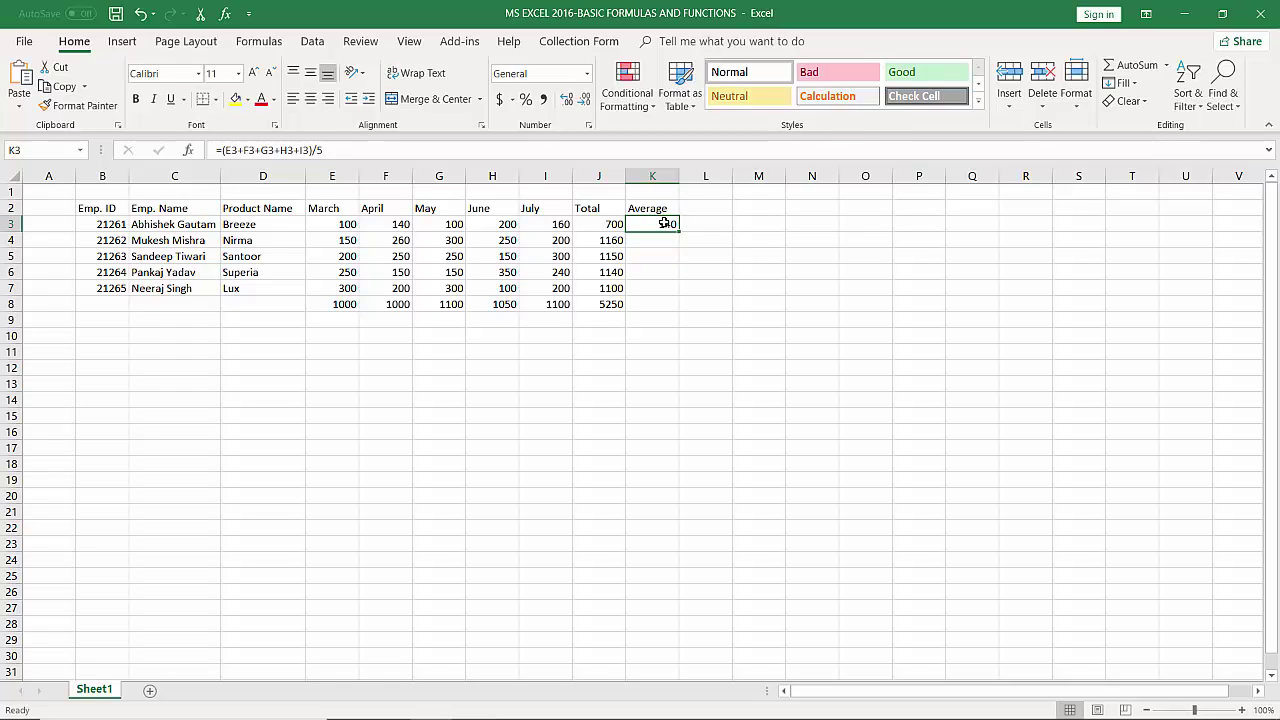
pyautogui.press('Delete')
pyautogui.write('=')
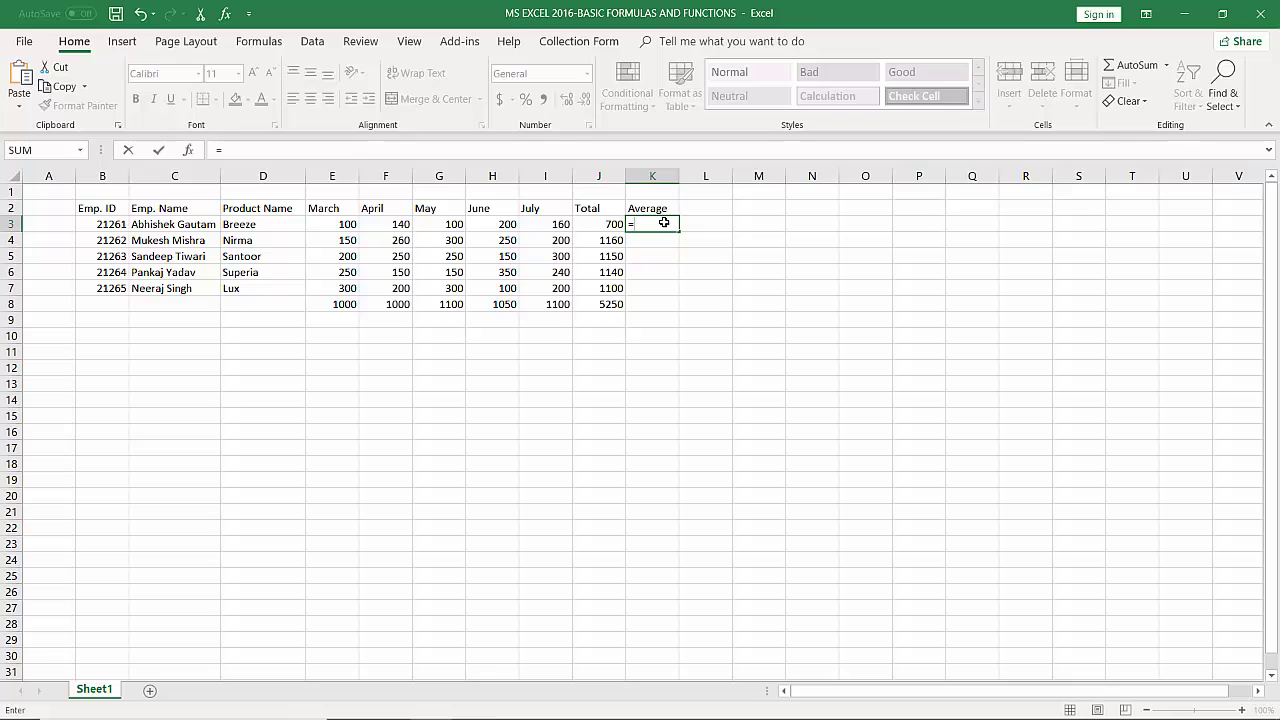
pyautogui.write('A')
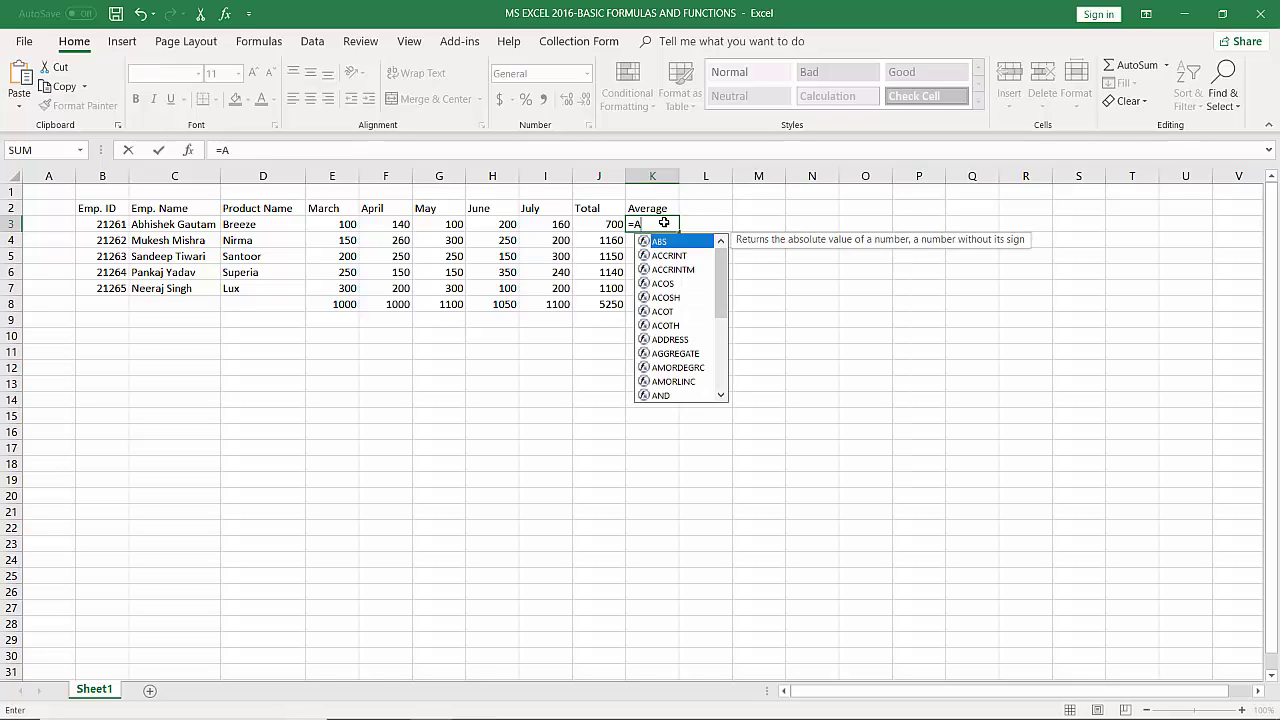
pyautogui.write('VERA')
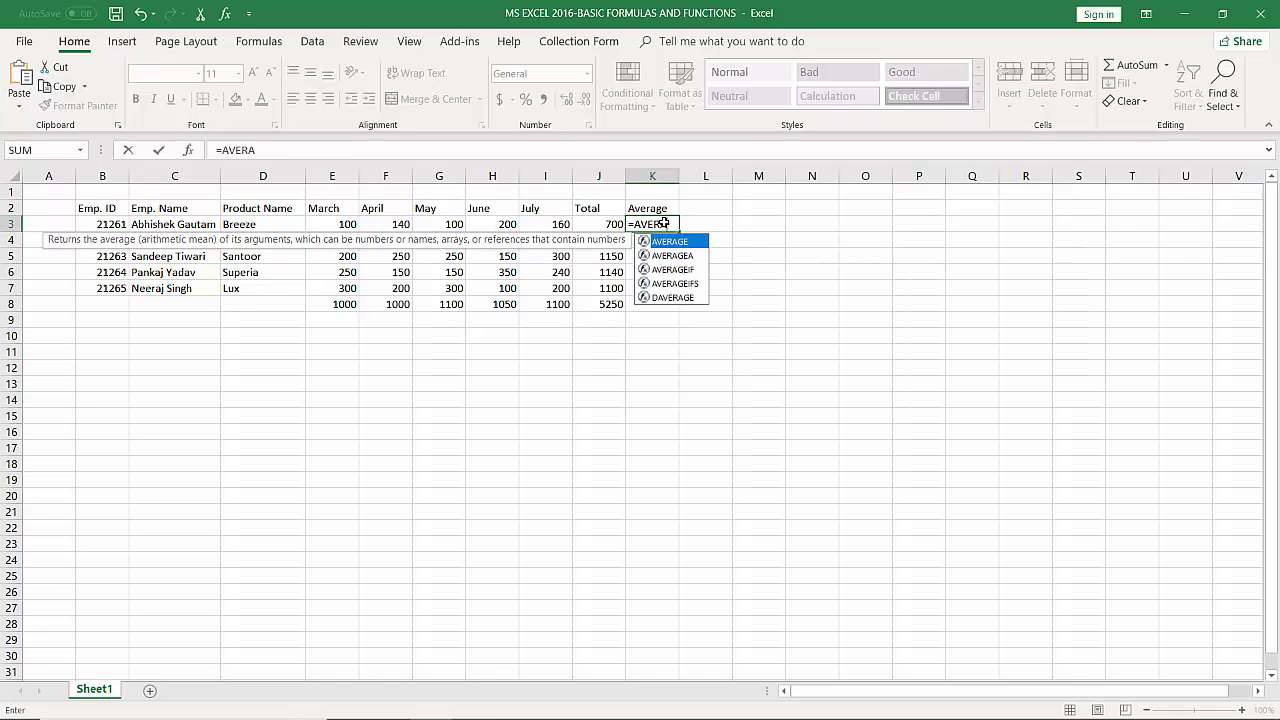
pyautogui.write('GE(')
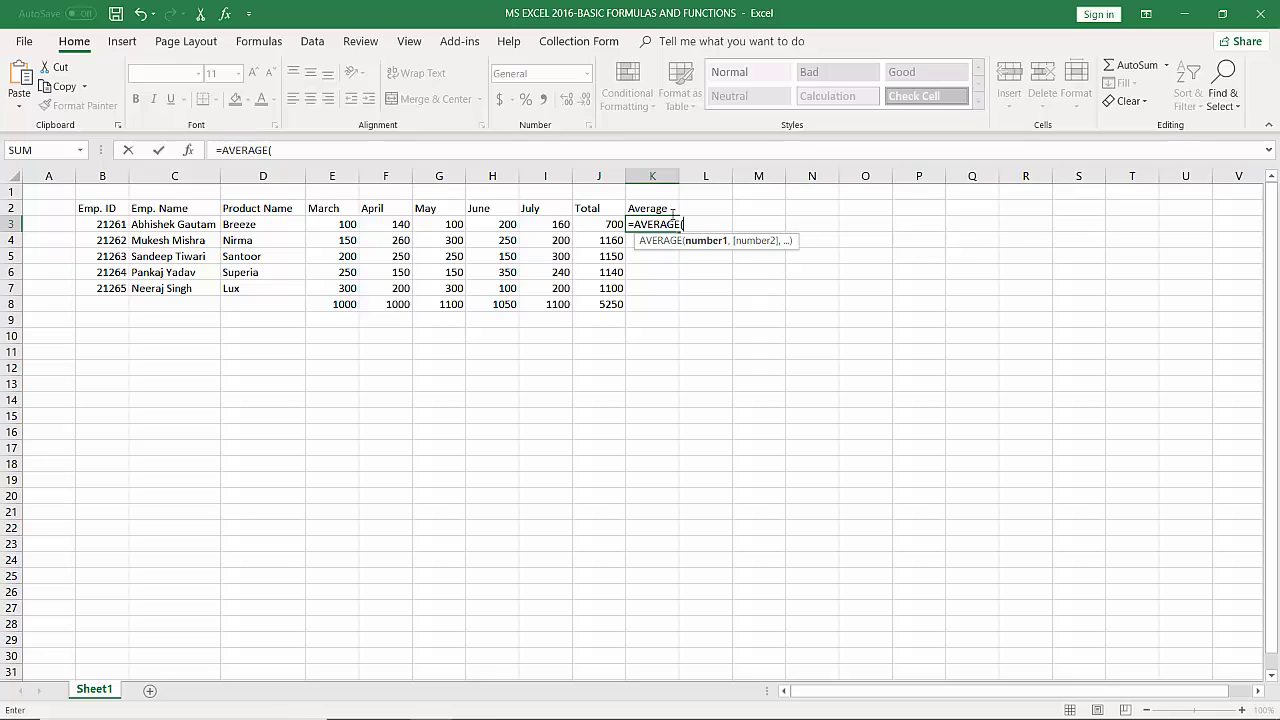
pyautogui.click(350, 226)
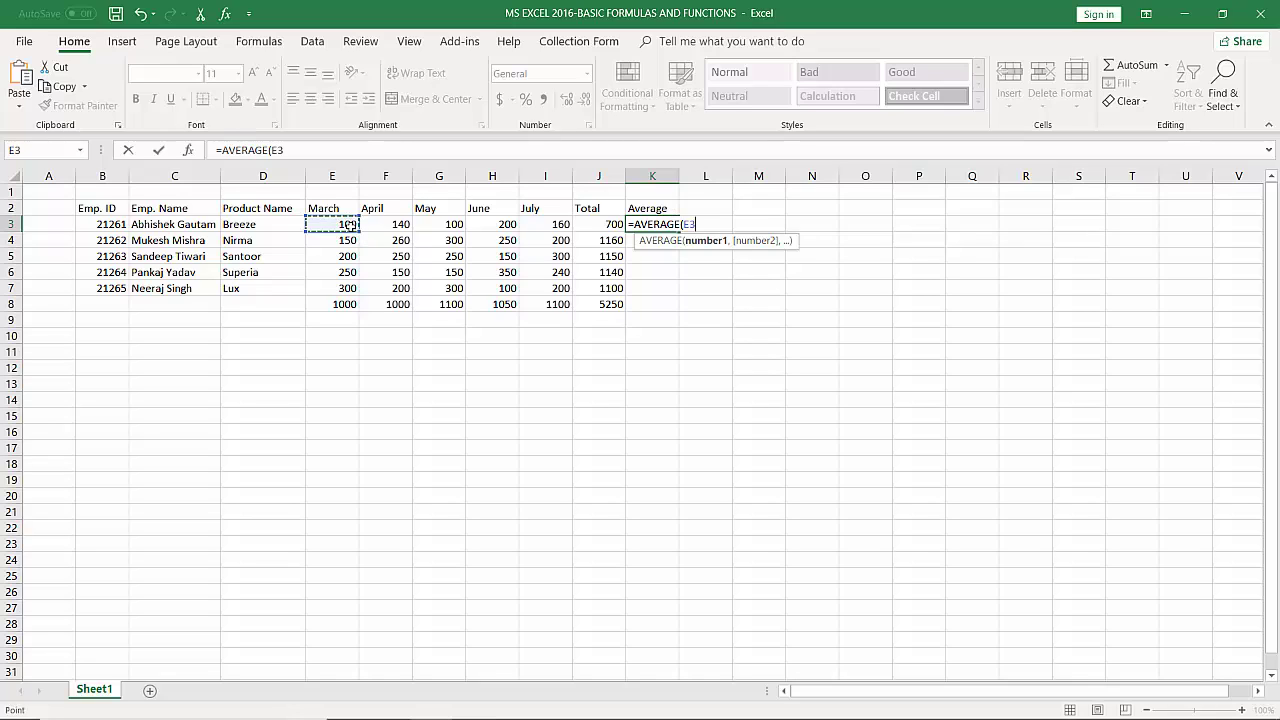
pyautogui.write(',')
pyautogui.click(398, 226)
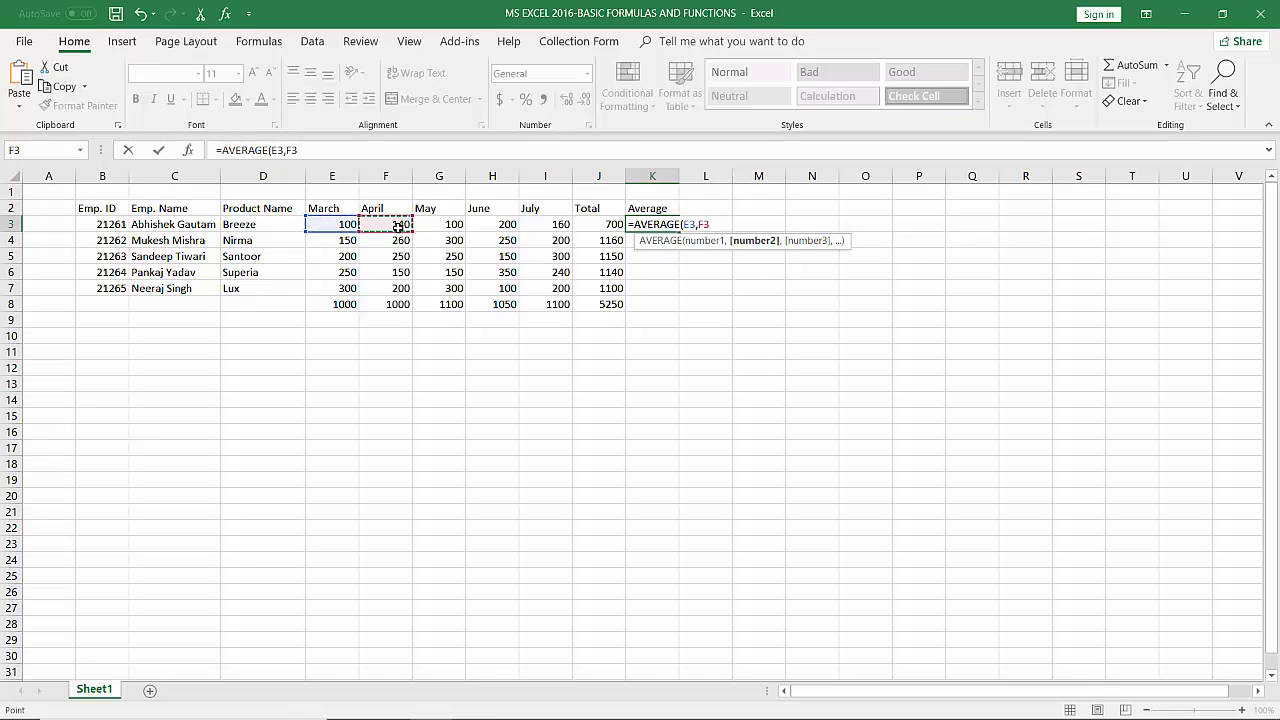
pyautogui.write(',')
pyautogui.click(450, 224)
pyautogui.write(',')
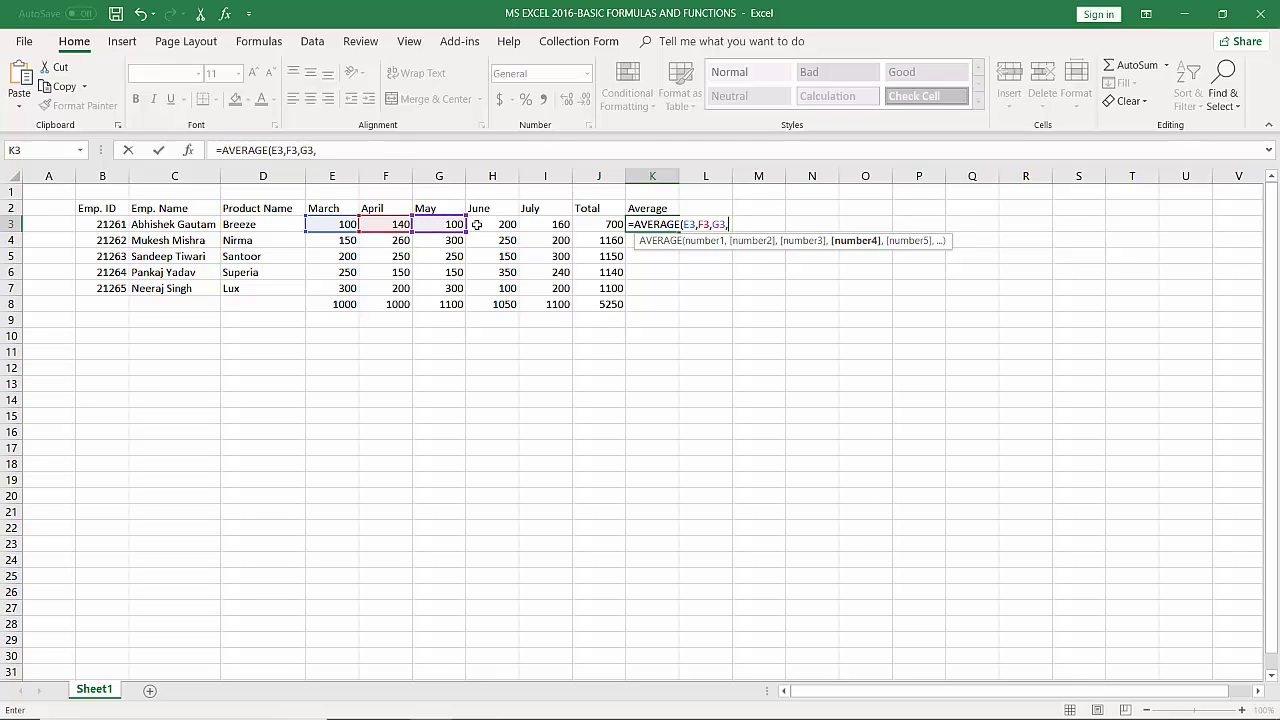
pyautogui.click(487, 224)
pyautogui.write(',')
pyautogui.click(551, 224)
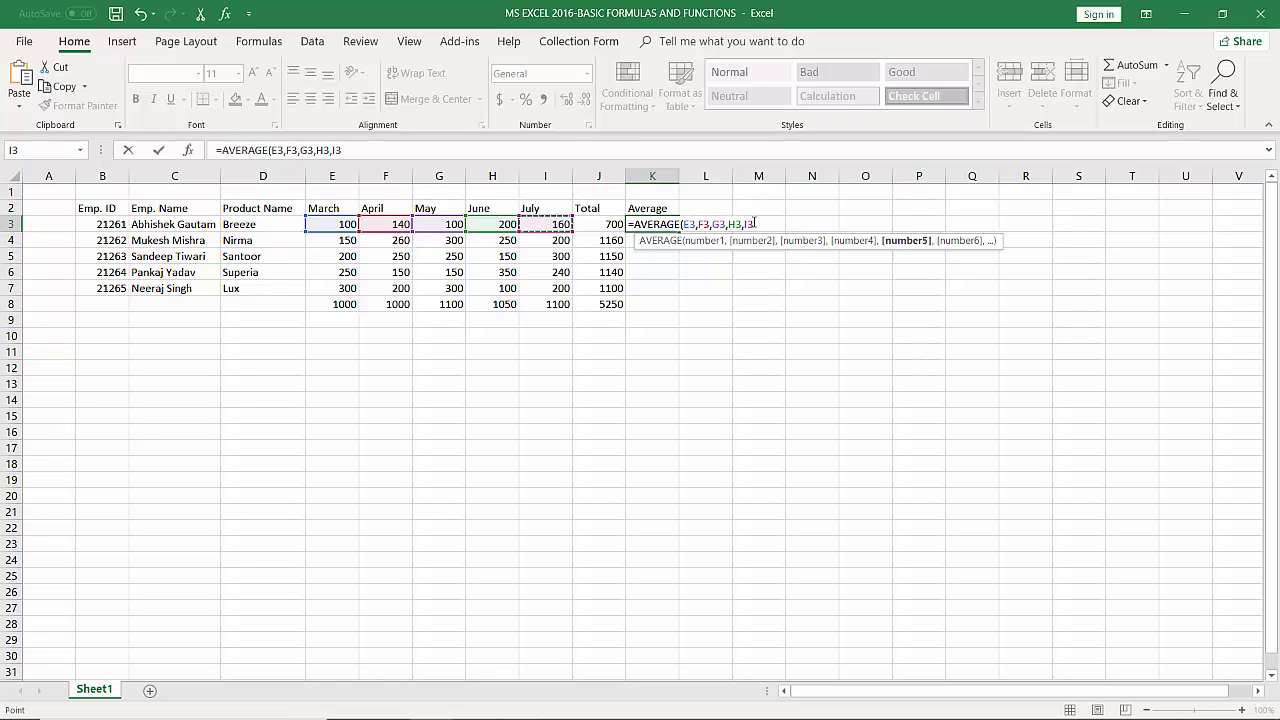
pyautogui.write(')')
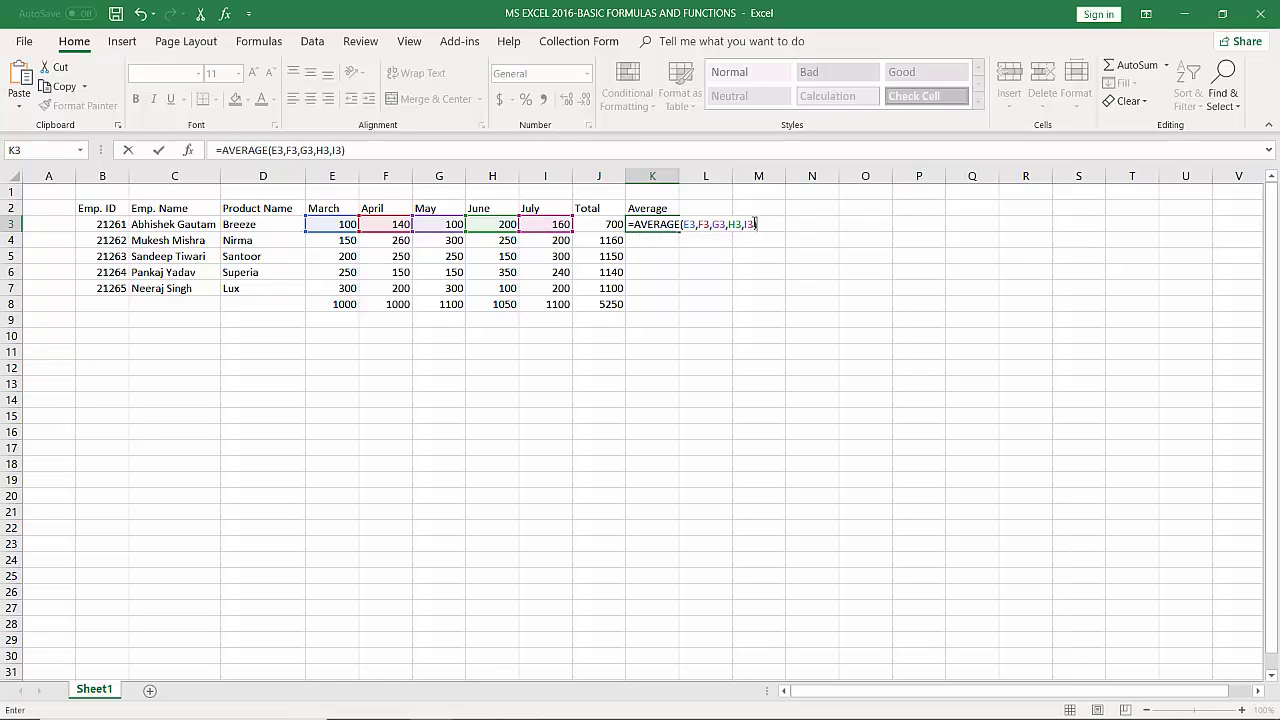
pyautogui.press('Return')
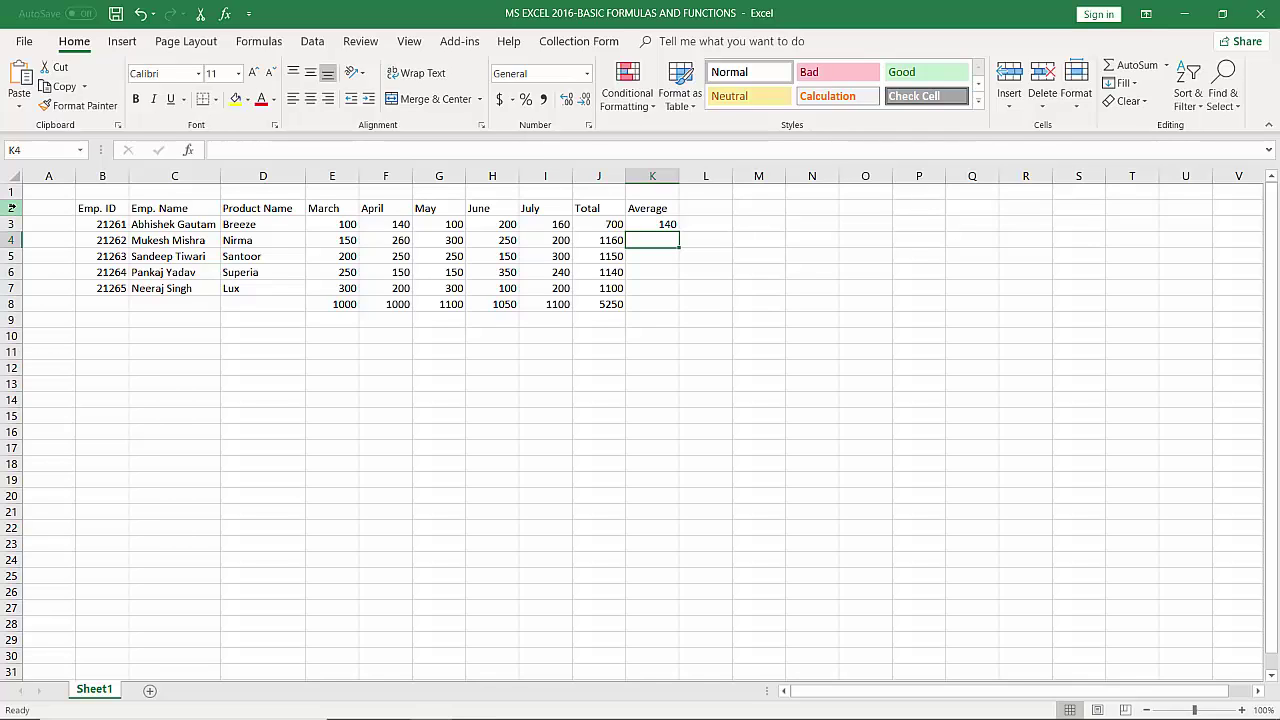
# - Replace the formula in K3 with =AVERAGE(E3:I3), using the March to July cells as one continuous range
pyautogui.click(655, 224)
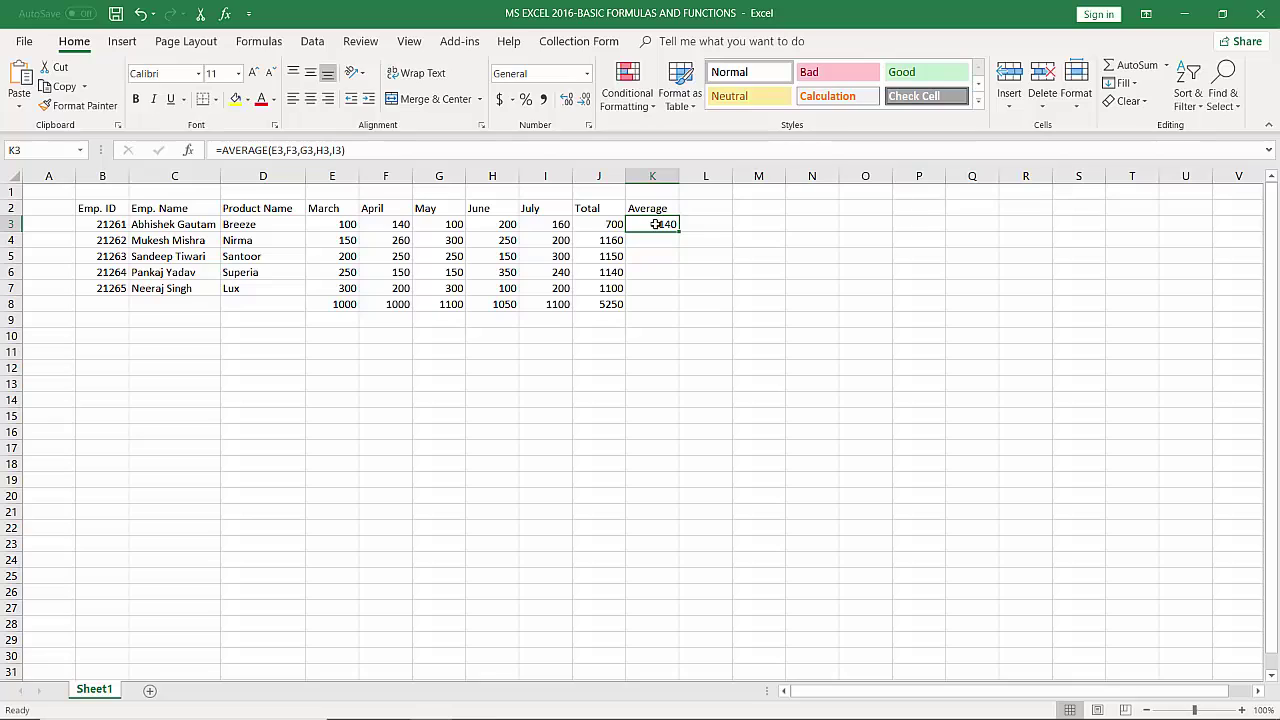
pyautogui.write('=')
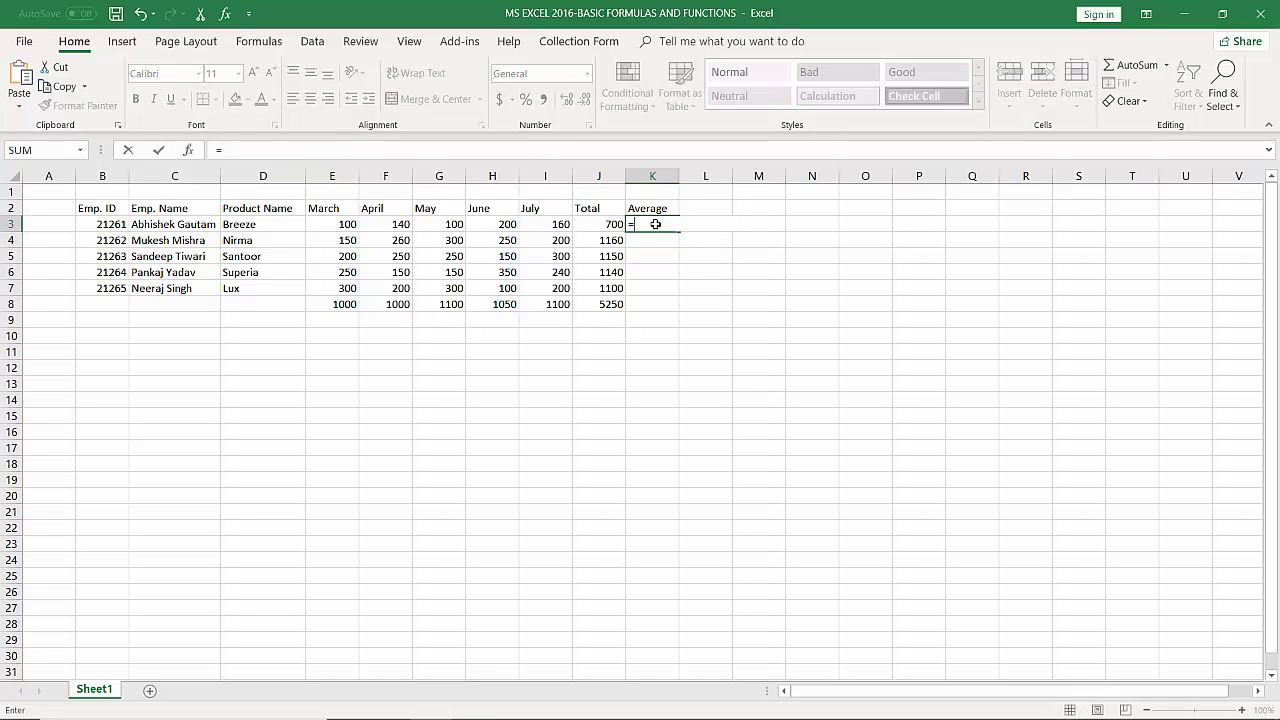
pyautogui.write('AVERAGE(')
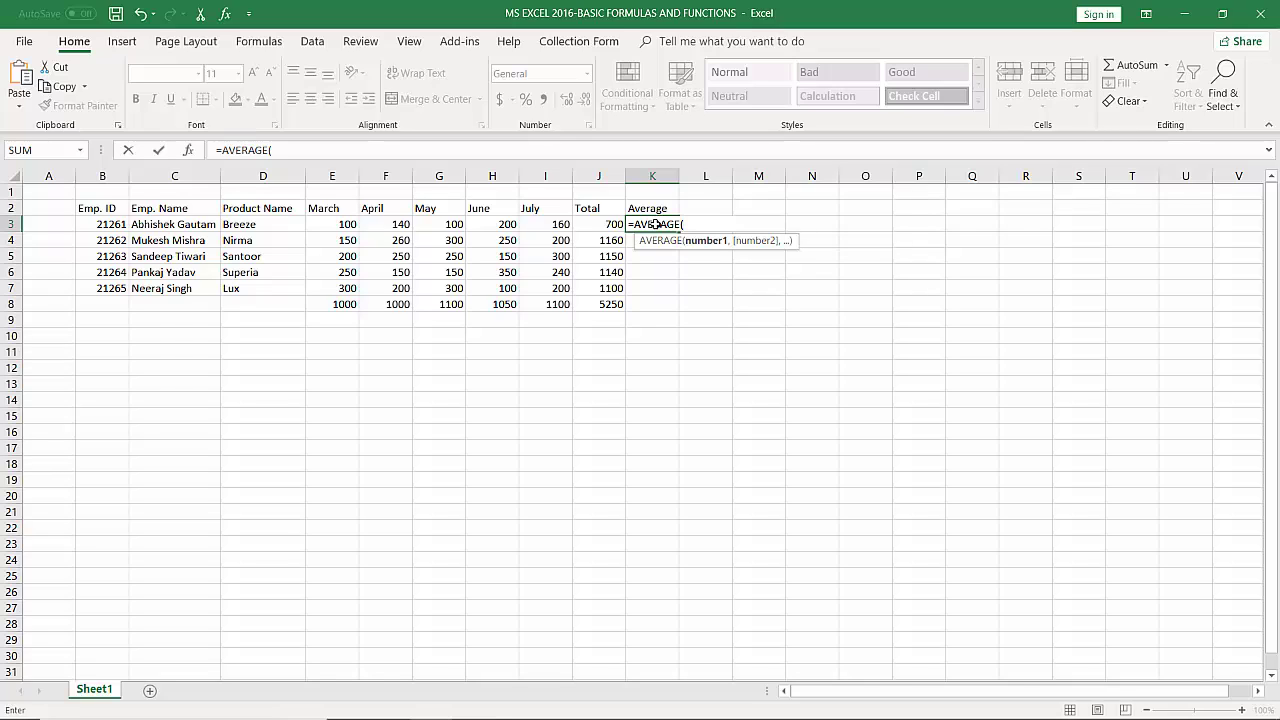
pyautogui.click(347, 224)
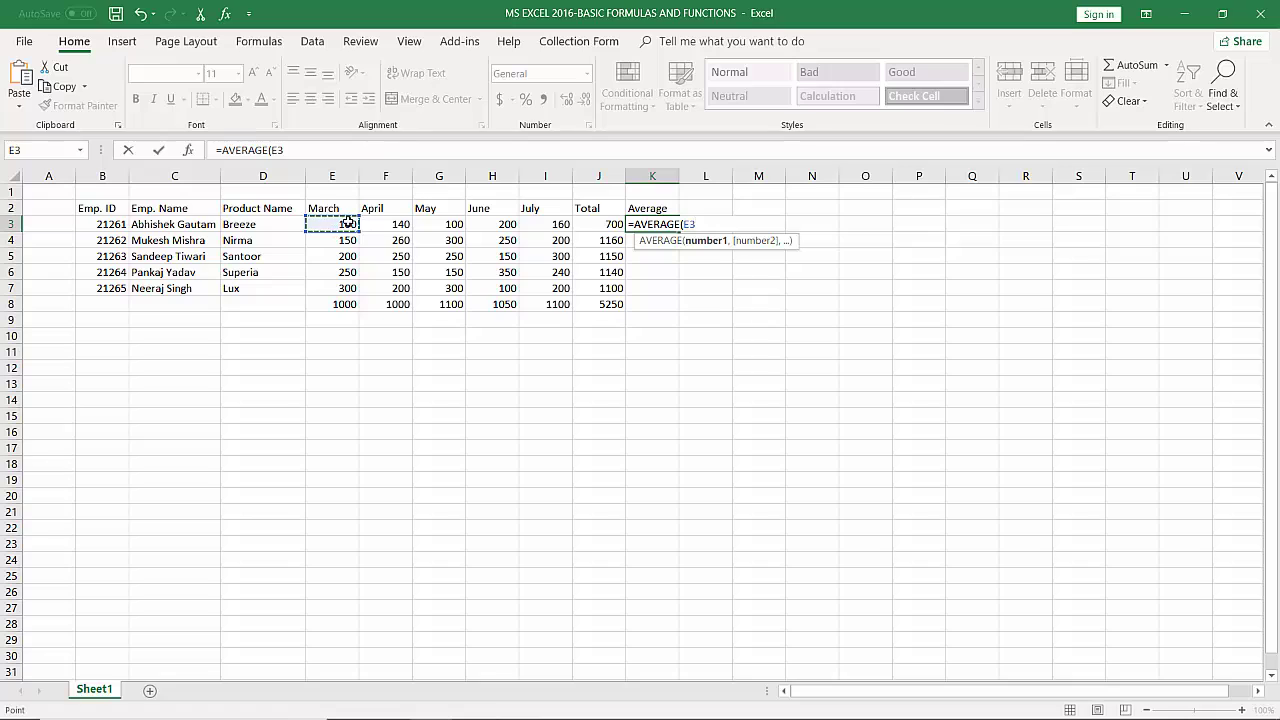
pyautogui.press('F8')
pyautogui.moveTo(540, 224); pyautogui.dragTo(538, 224)
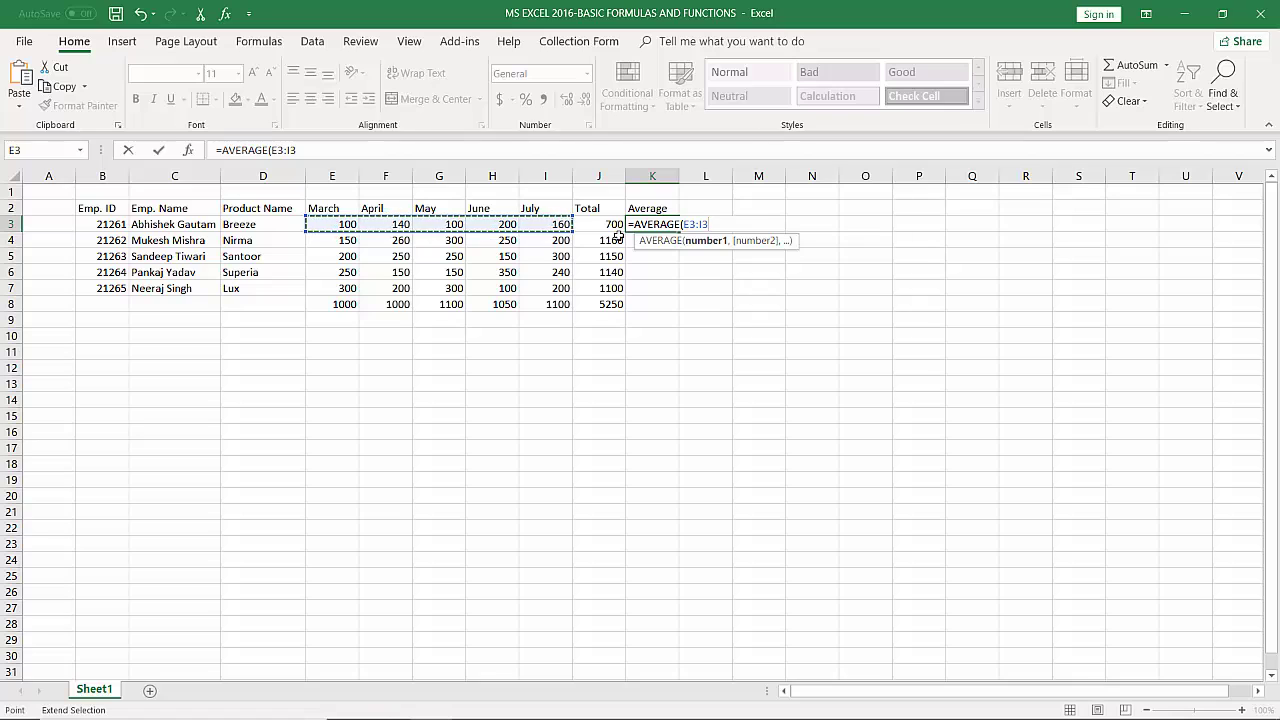
pyautogui.write(')')
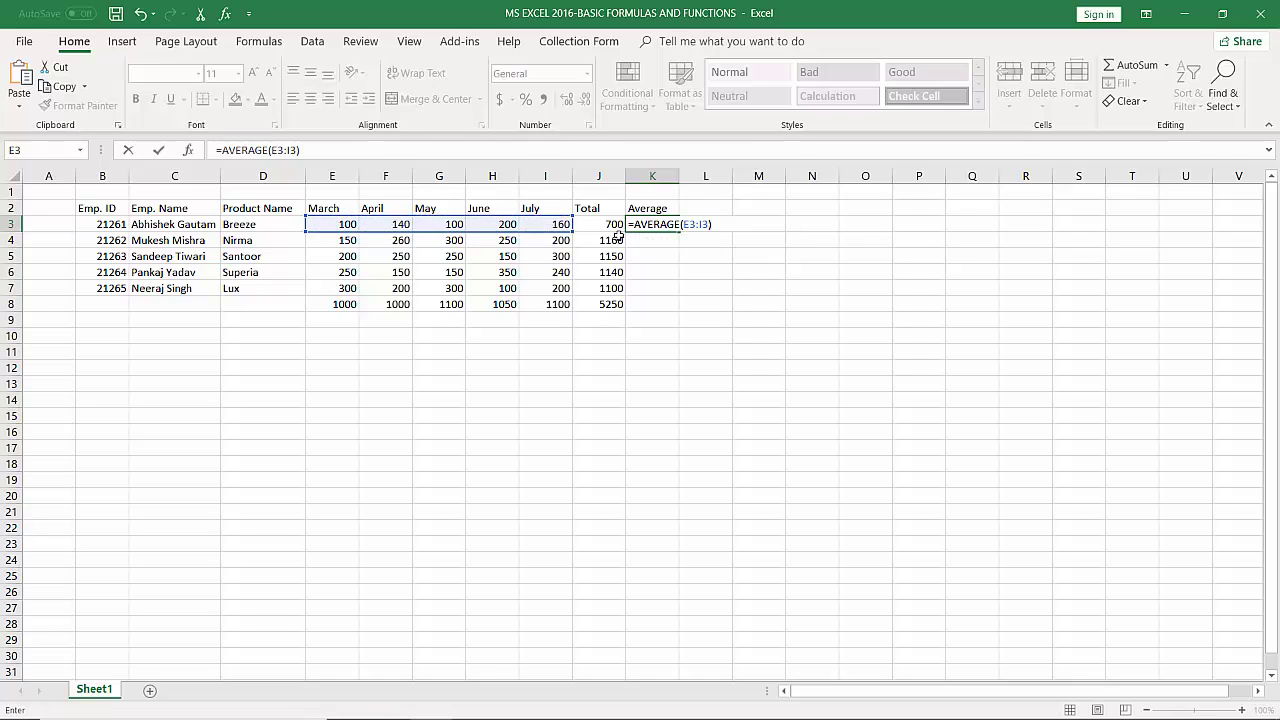
pyautogui.press('Return')
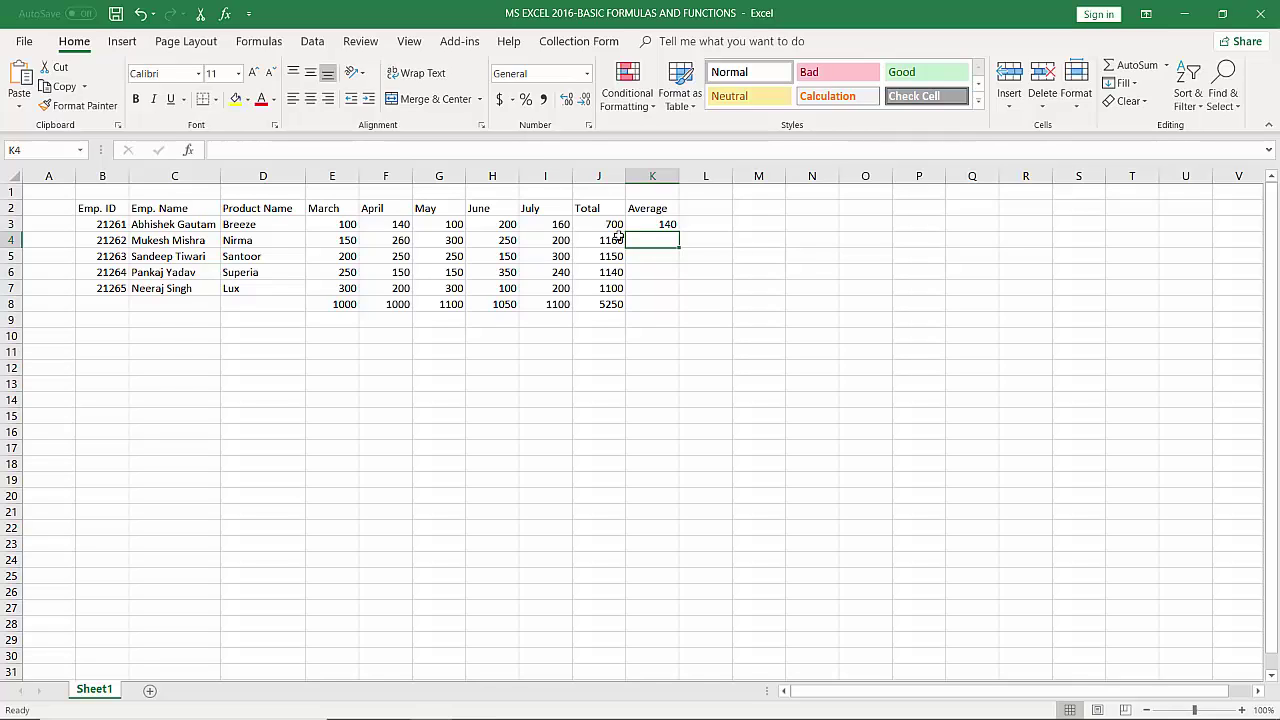
# - Clear K3 and start an AVERAGE function there by searching for AVERAGE with Insert Function
pyautogui.click(644, 224)
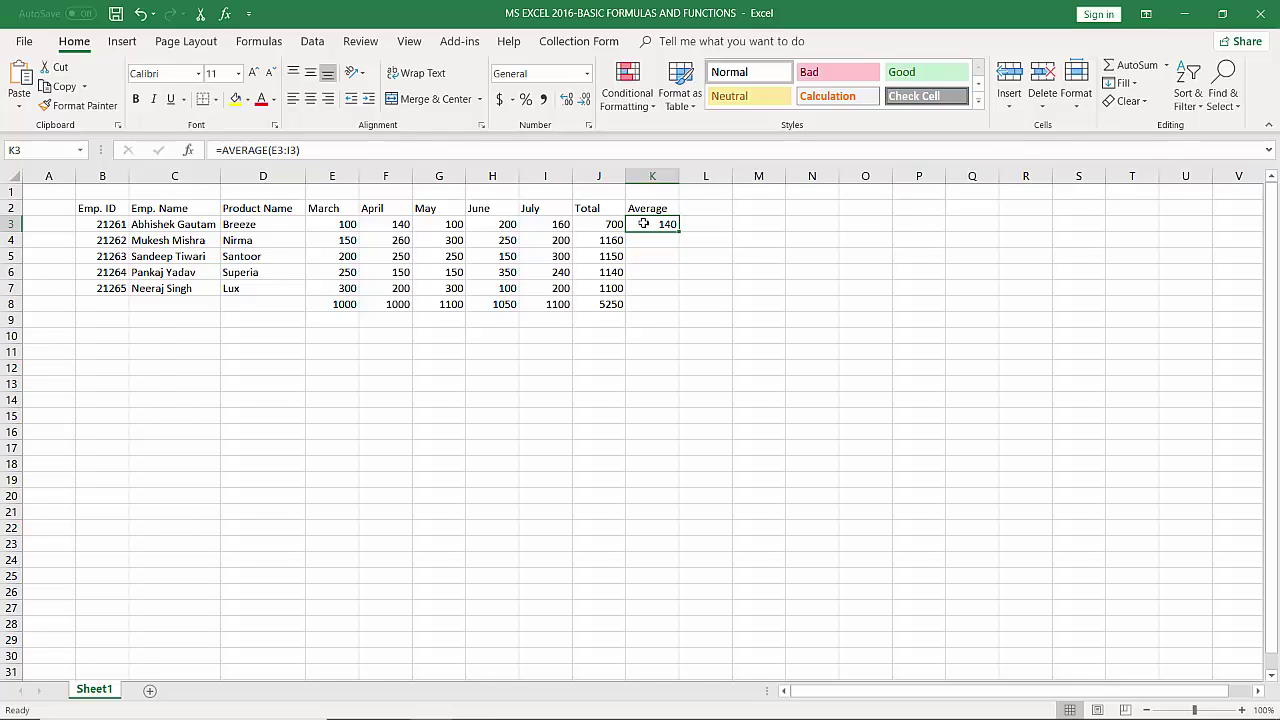
pyautogui.press('Delete')
pyautogui.click(258, 41)
pyautogui.click(22, 82)
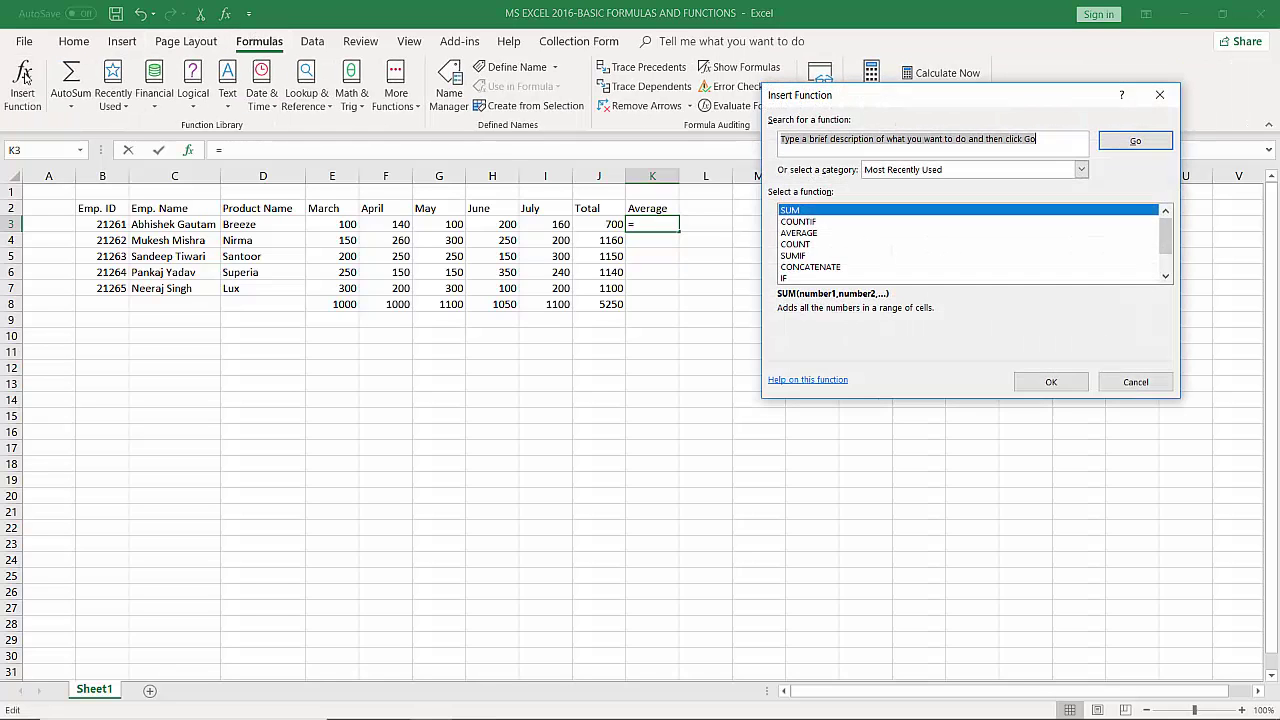
pyautogui.moveTo(872, 94); pyautogui.dragTo(455, 107)
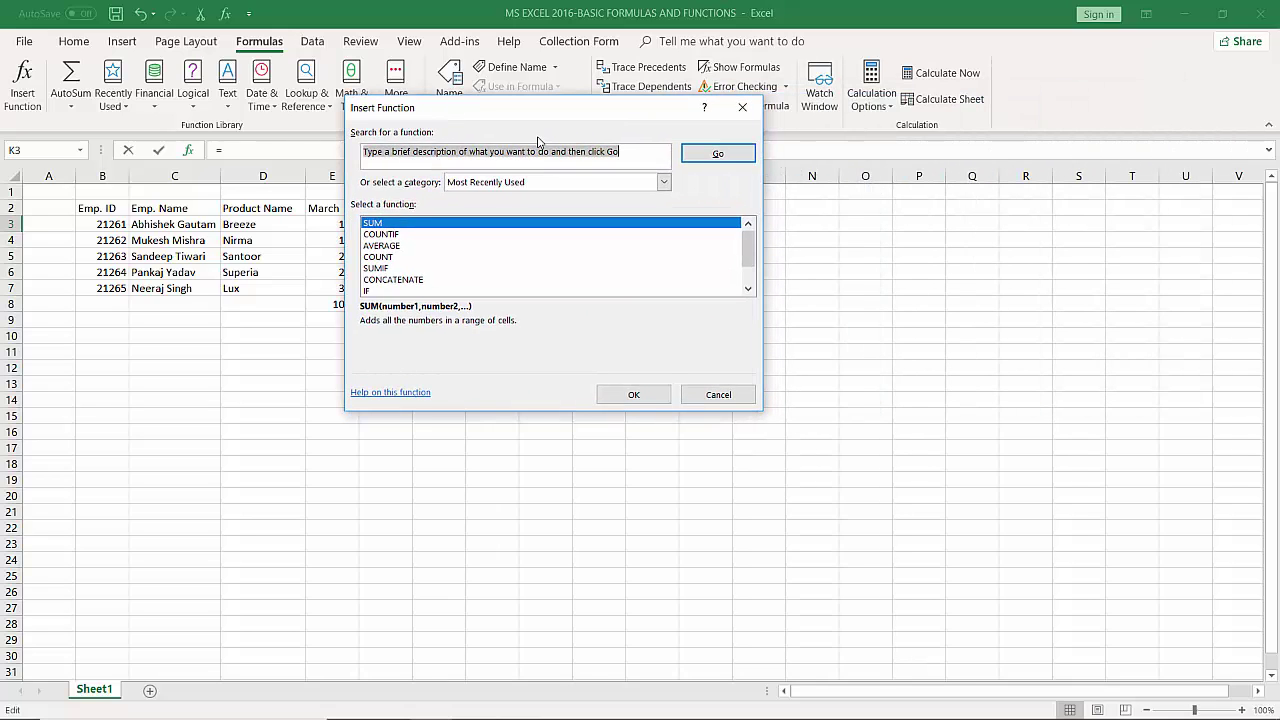
pyautogui.write('AVERAGE')
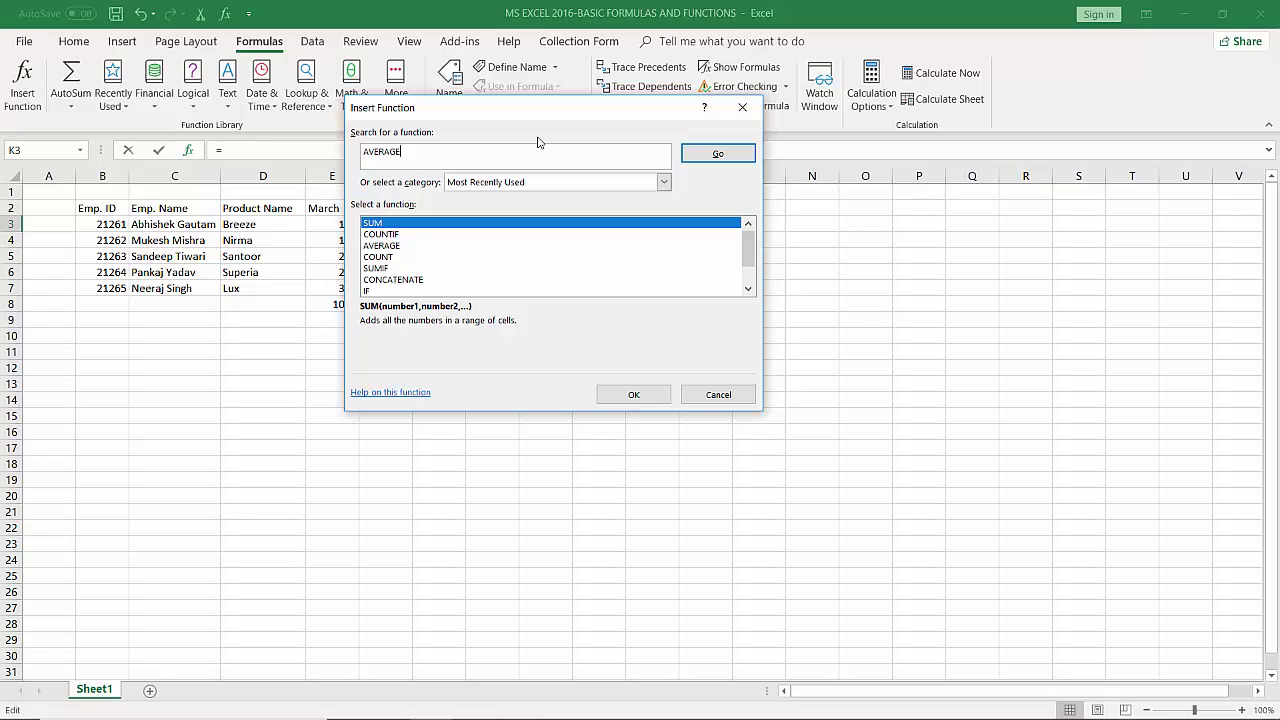
pyautogui.click(721, 154)
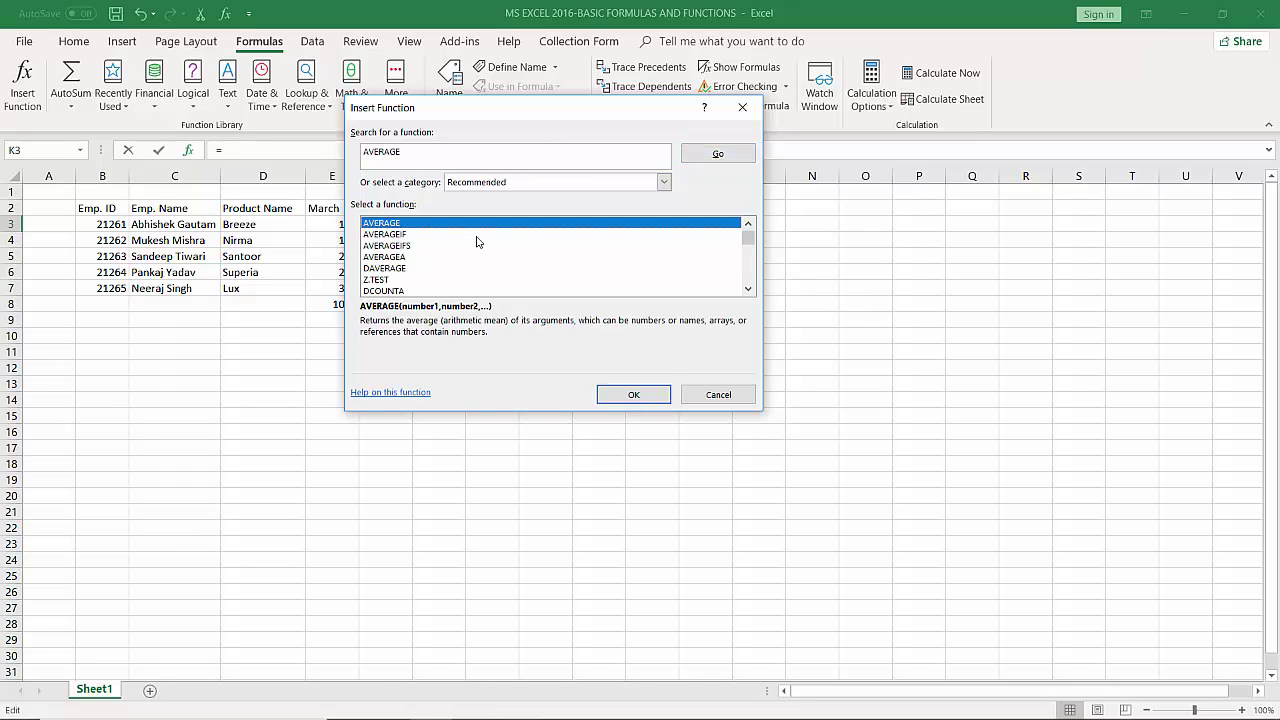
pyautogui.click(636, 395)
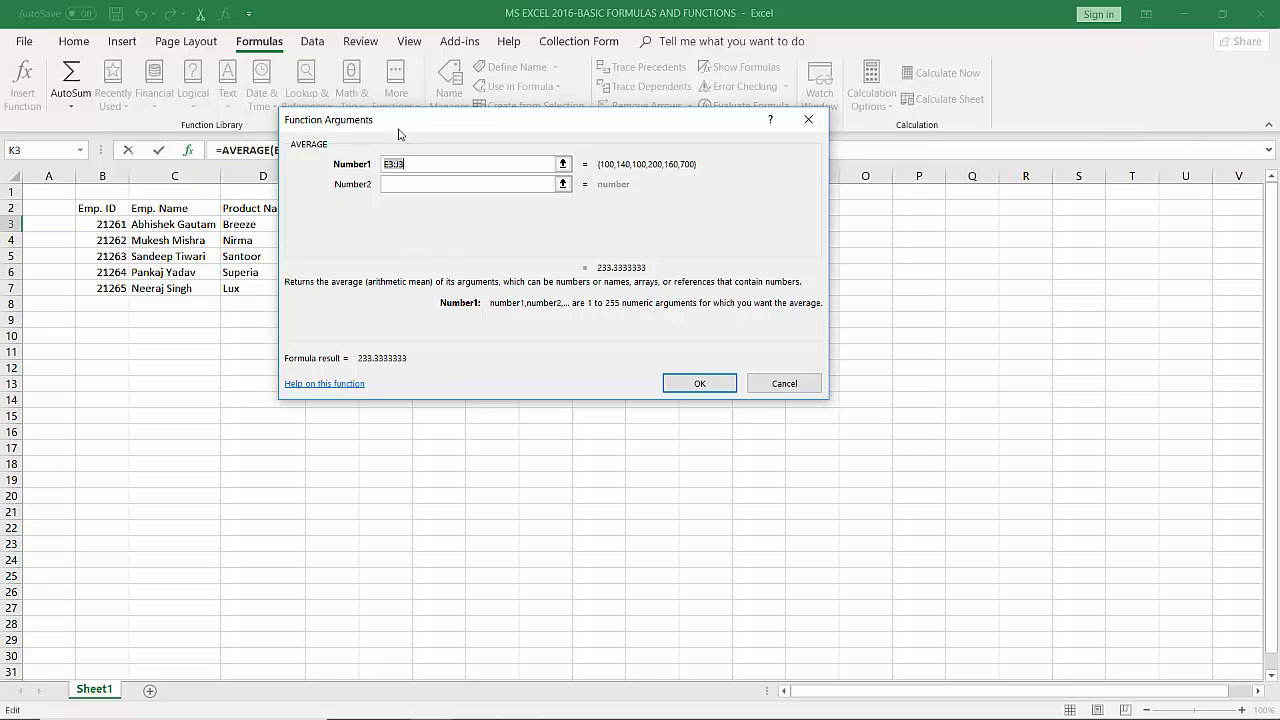
# - Set the function's Number1 argument to E3:I3 and insert the average into K3
pyautogui.moveTo(414, 120); pyautogui.dragTo(723, 90)
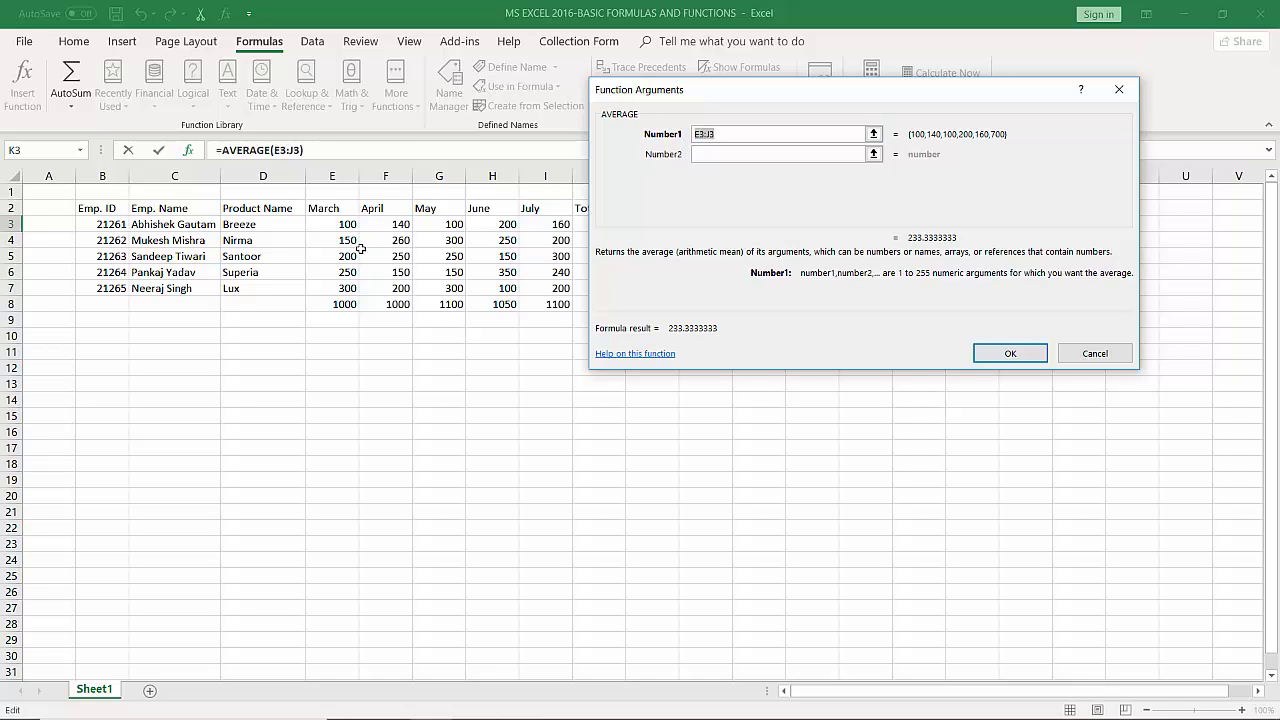
pyautogui.moveTo(748, 91); pyautogui.dragTo(811, 89)
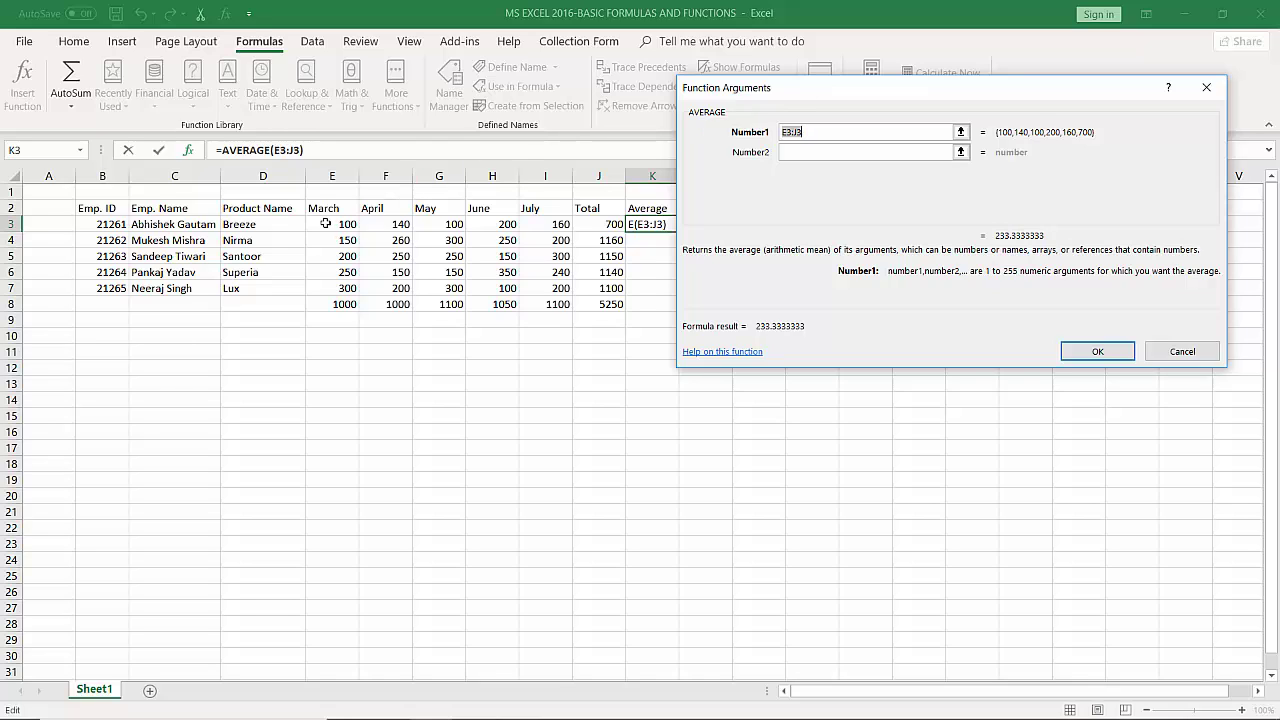
pyautogui.moveTo(325, 224); pyautogui.dragTo(534, 223)
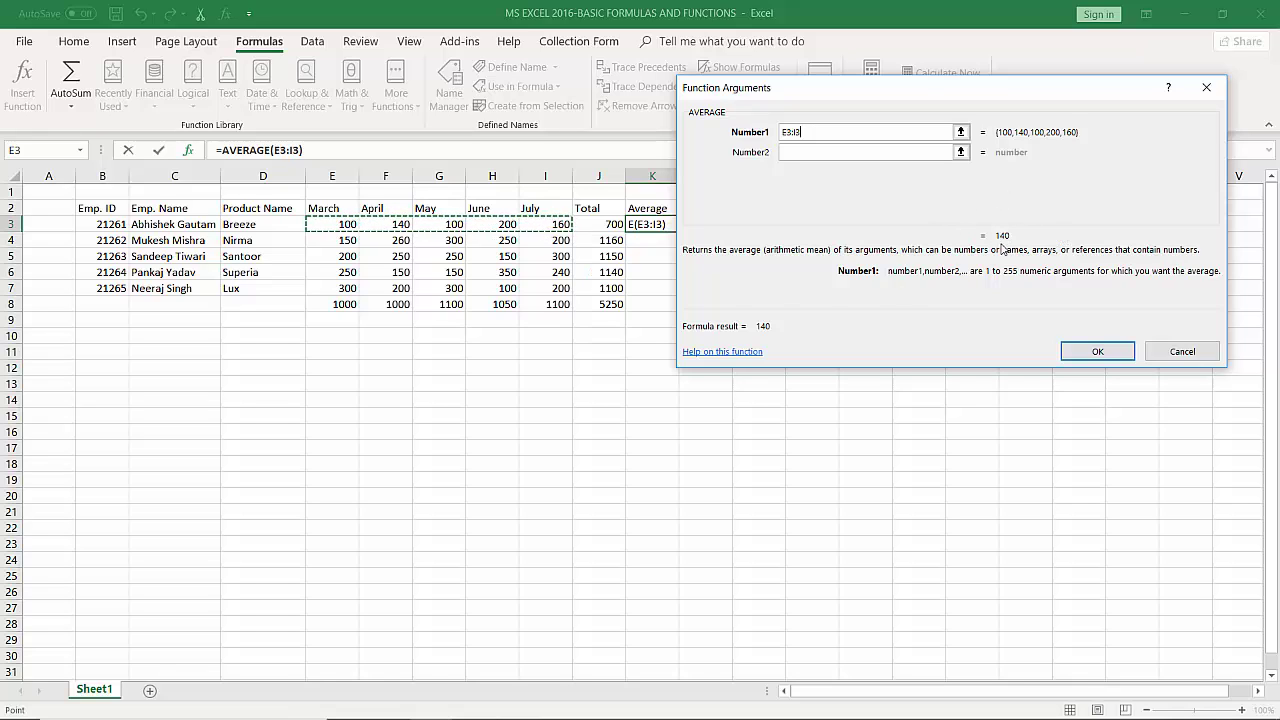
pyautogui.click(1076, 354)
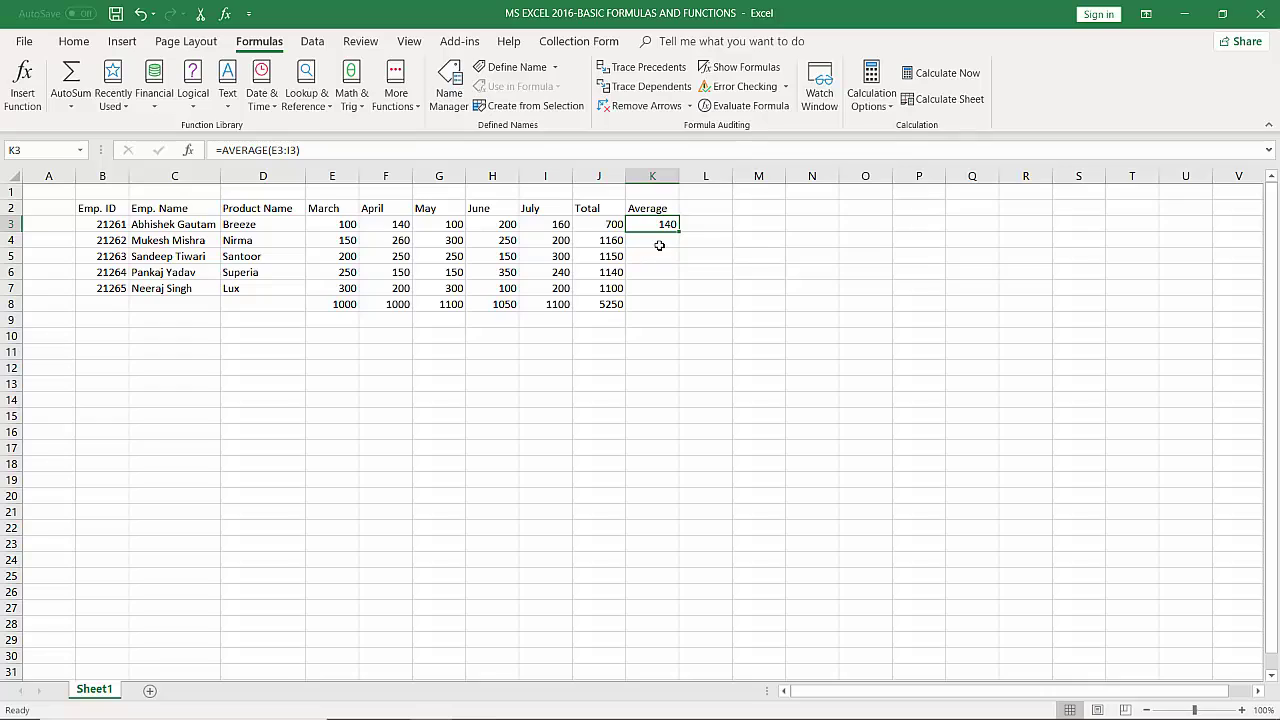
# - Clear K3 and enter an AutoSum Average there with the suggested range E3:J3
pyautogui.click(661, 231)
pyautogui.press('Delete')
pyautogui.click(80, 108)
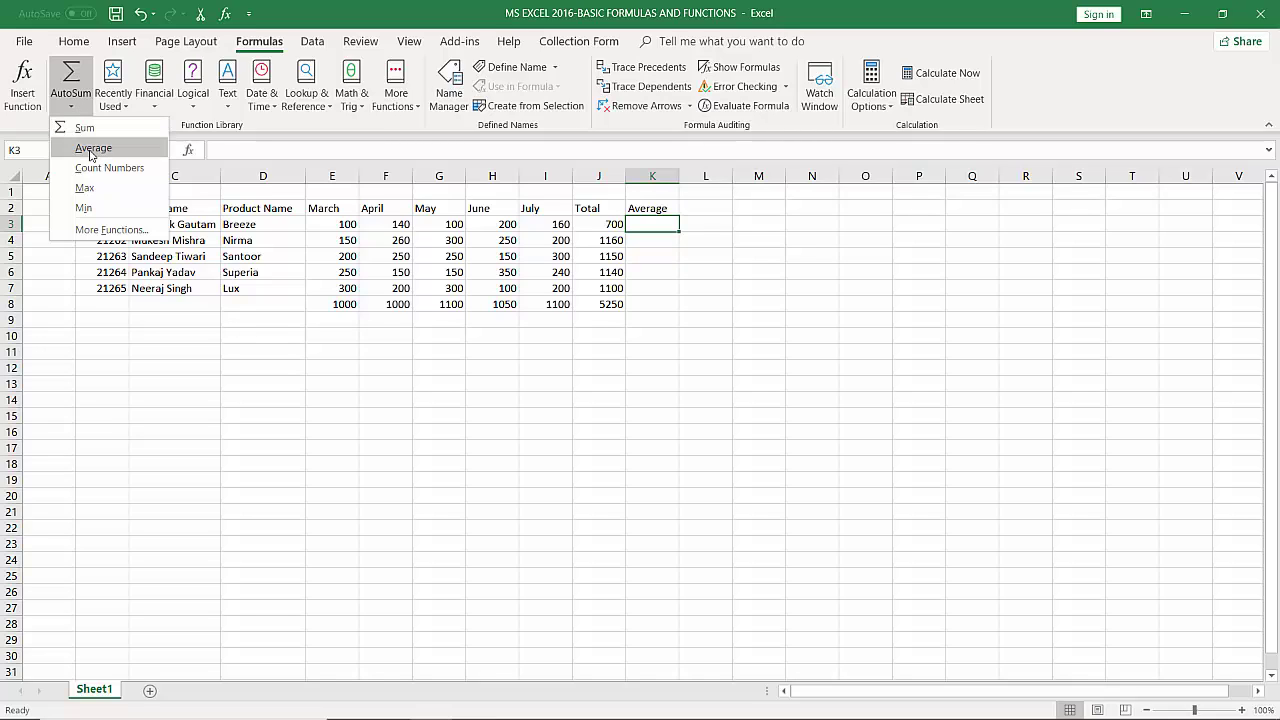
pyautogui.click(94, 148)
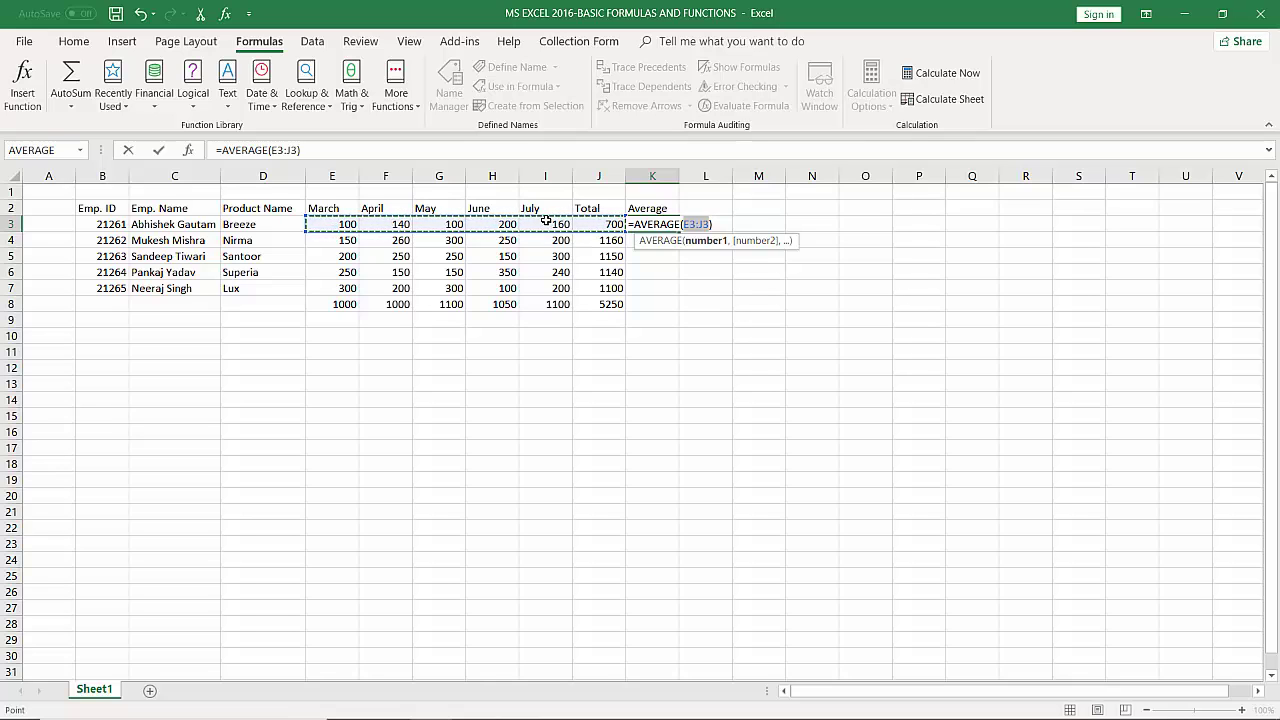
pyautogui.press('Return')
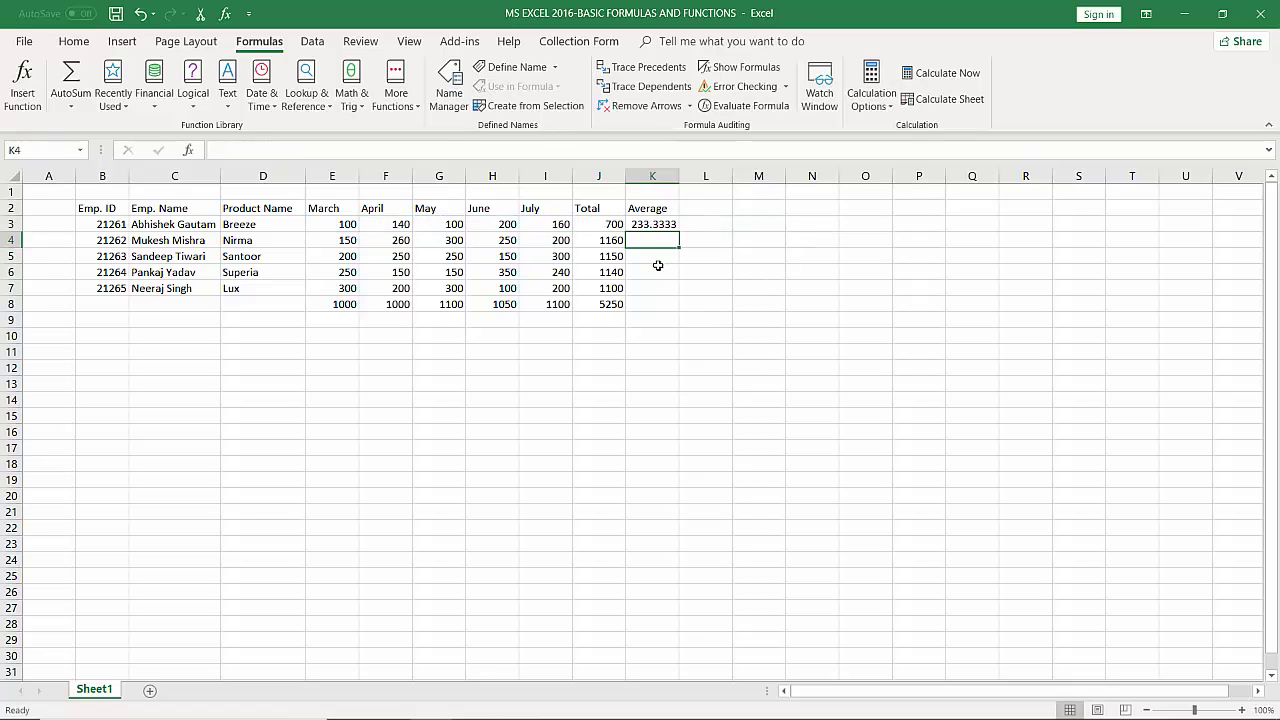
# - Replace the average in K3 with an AutoSum Average restricted to the monthly cells E3:I3
pyautogui.click(658, 225)
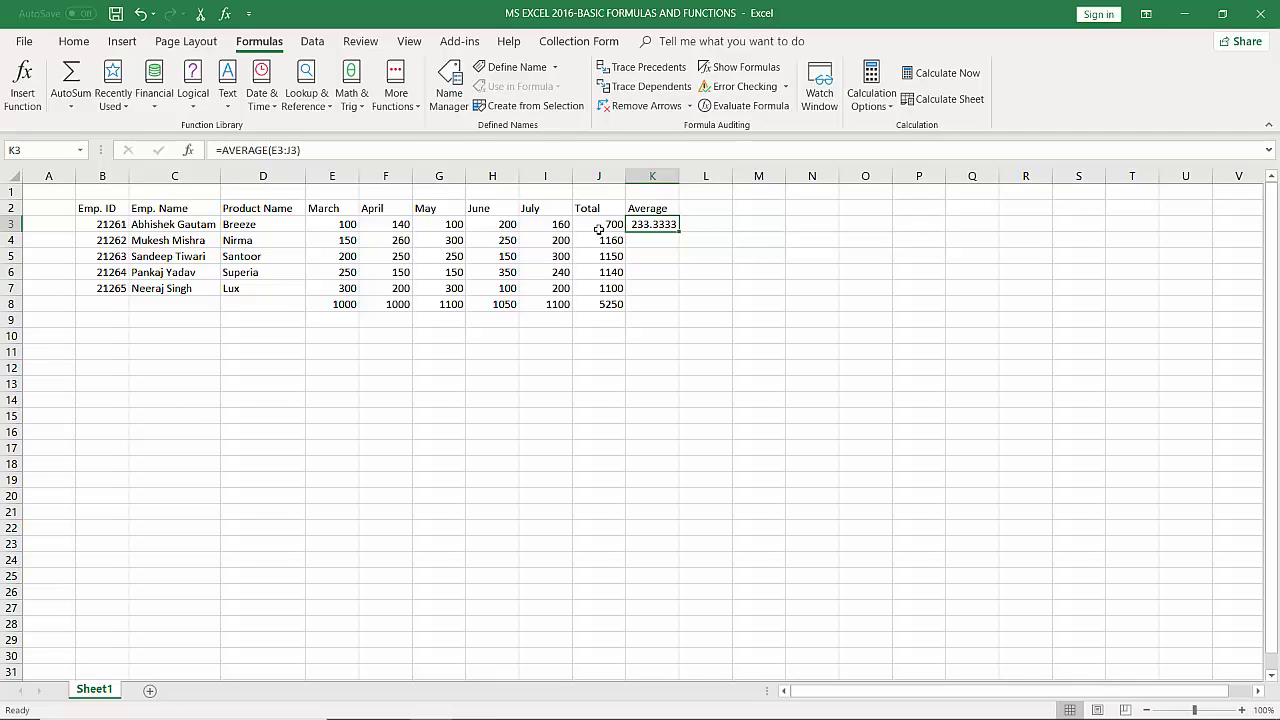
pyautogui.press('Delete')
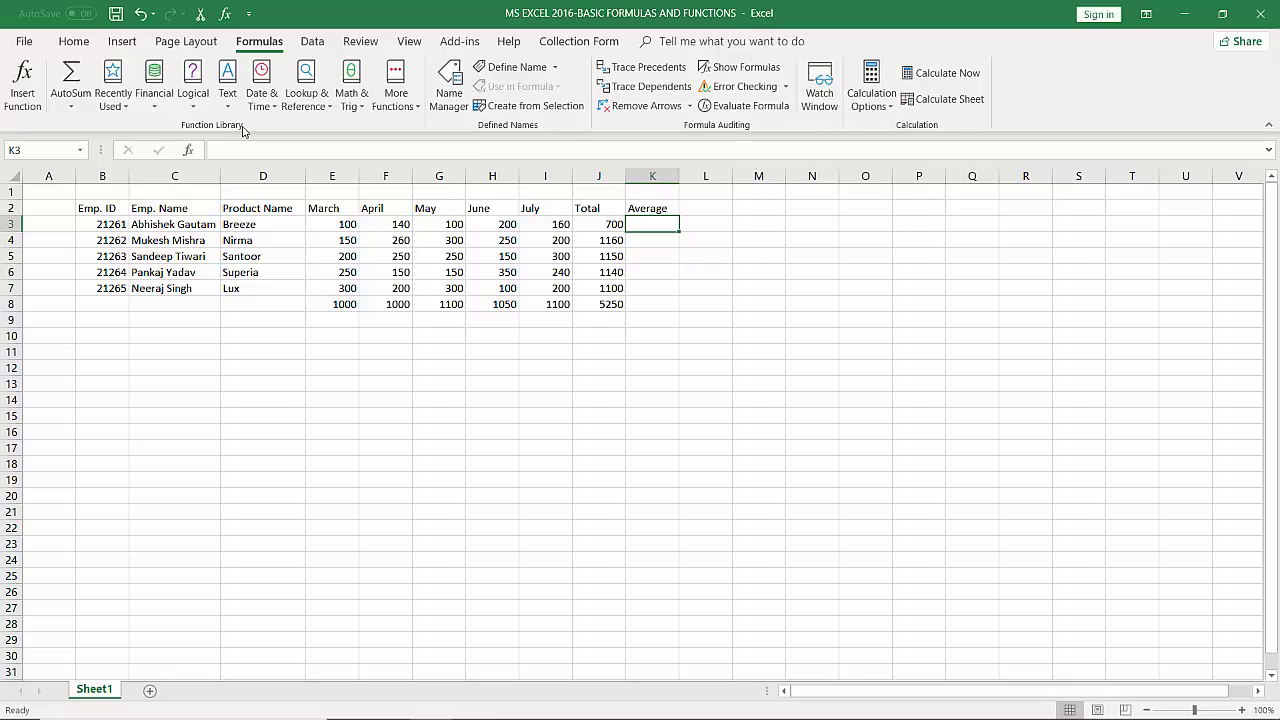
pyautogui.click(81, 106)
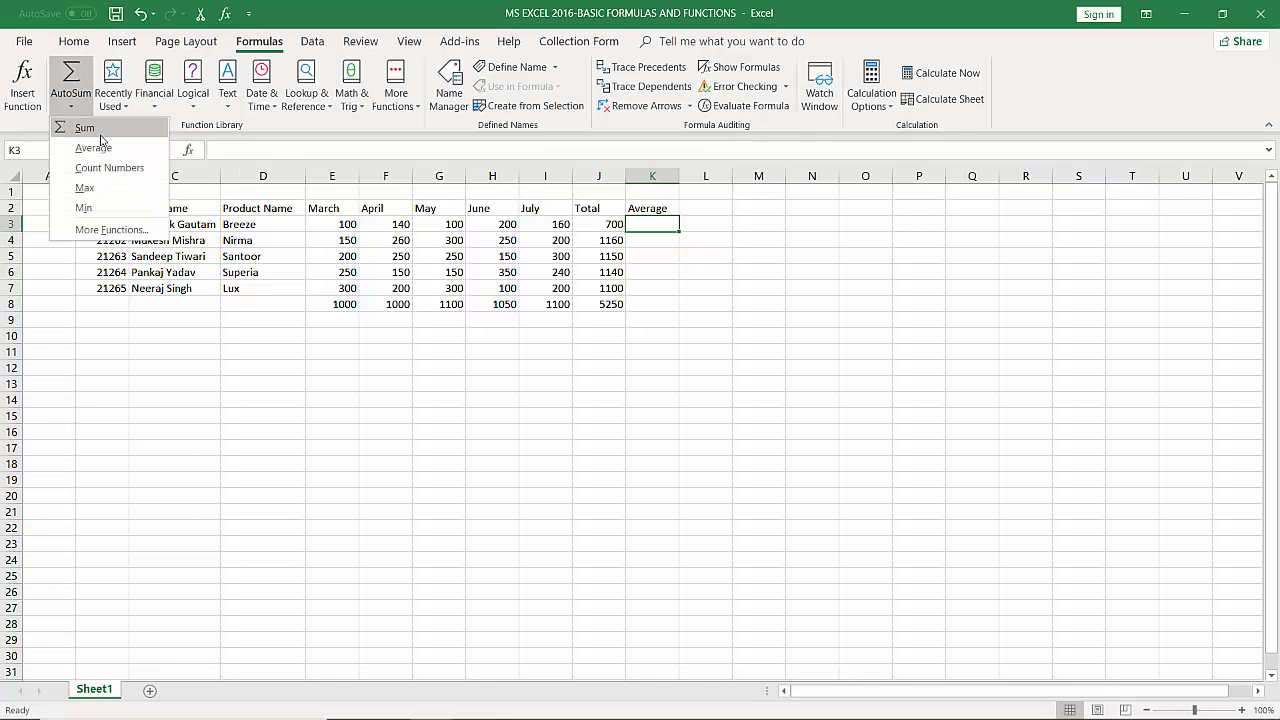
pyautogui.click(94, 147)
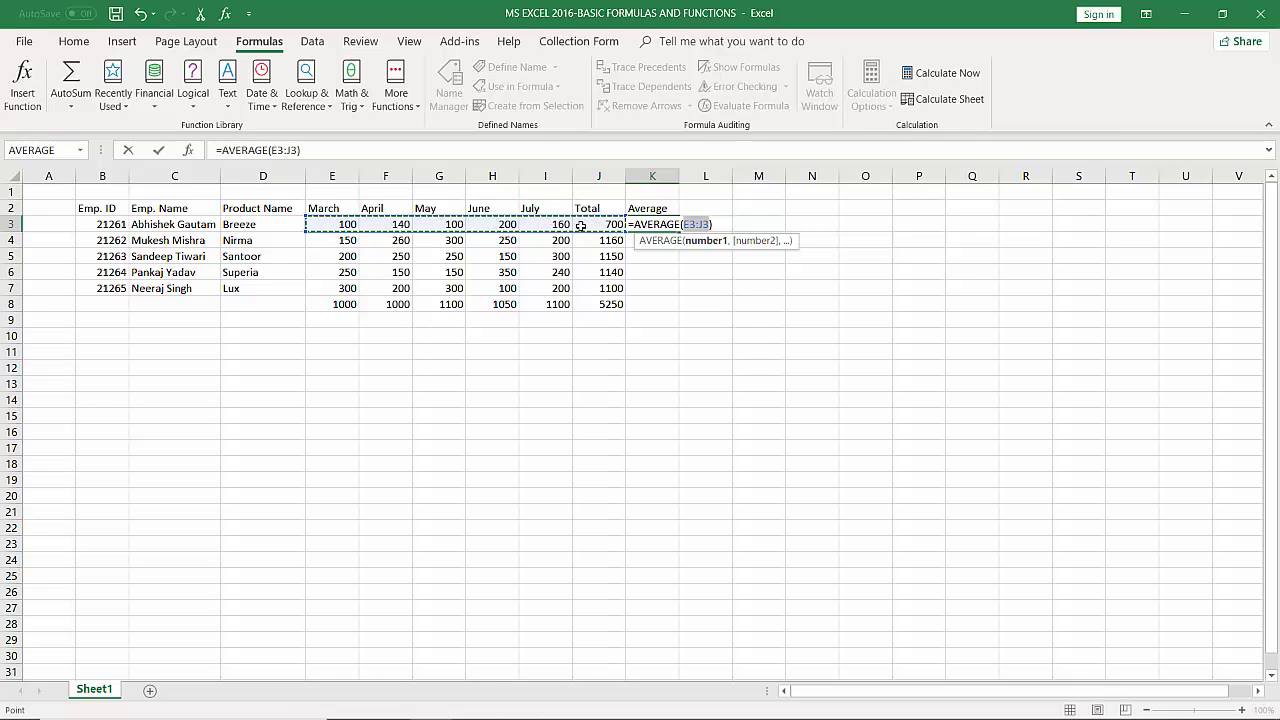
pyautogui.moveTo(340, 224); pyautogui.dragTo(543, 224)
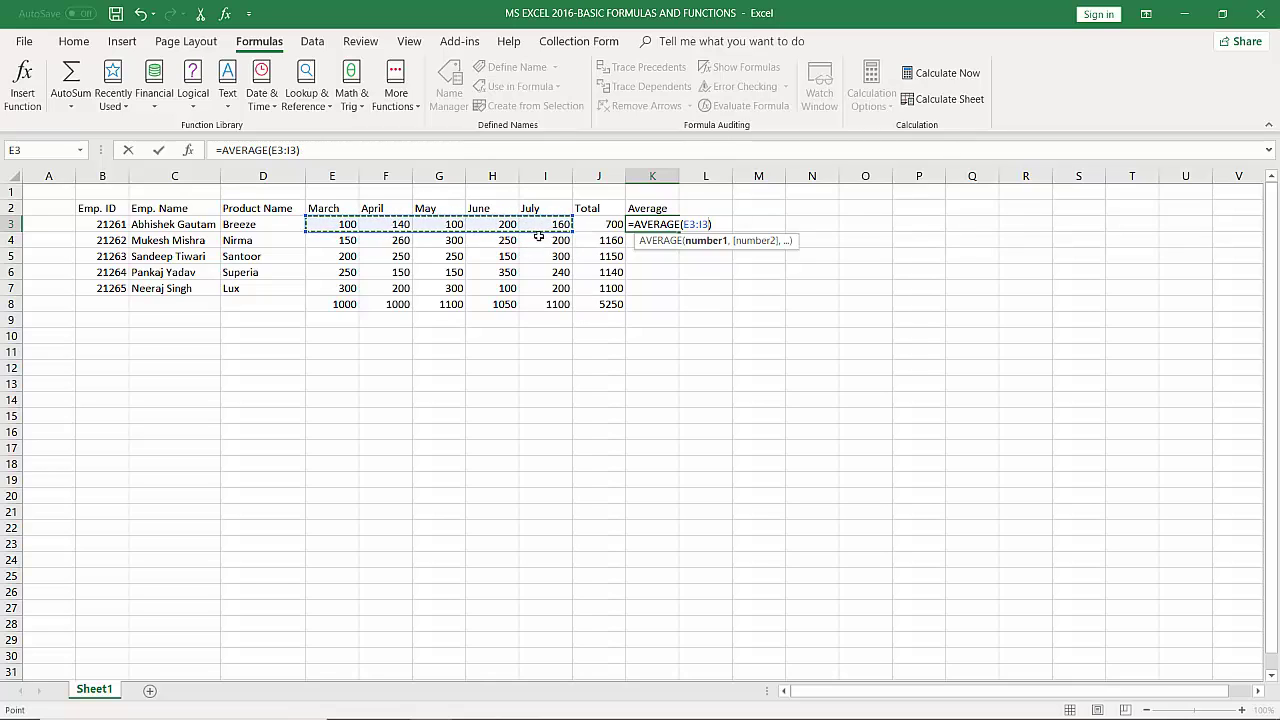
pyautogui.press('Return')
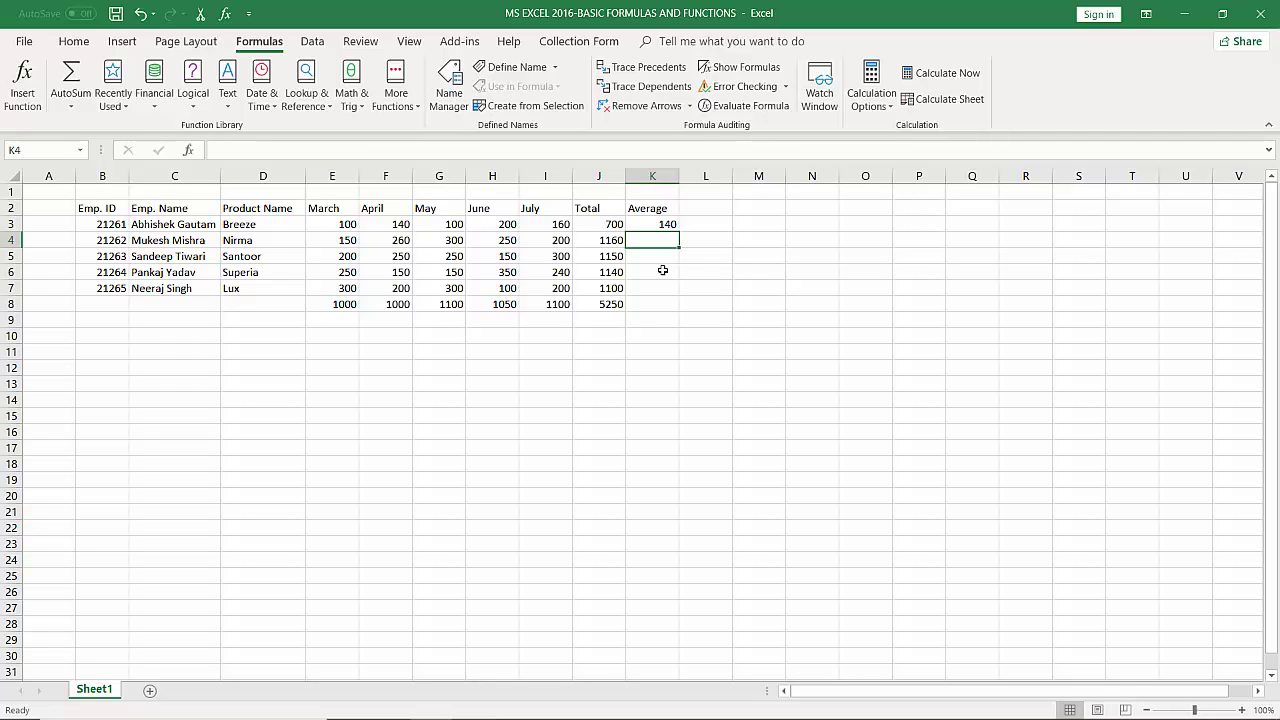
# - Clear K3 and try the Quick Analysis Average total on E3:J3 without applying it
pyautogui.click(665, 226)
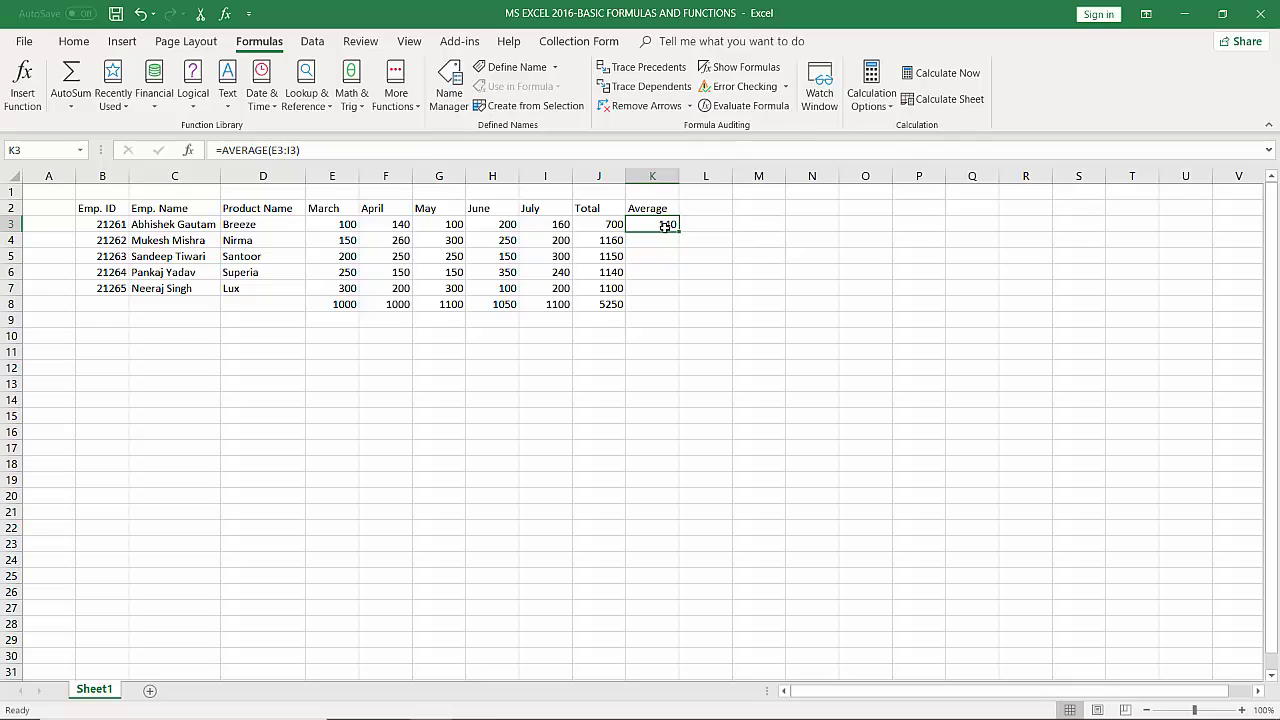
pyautogui.press('Delete')
pyautogui.moveTo(334, 228); pyautogui.dragTo(605, 227)
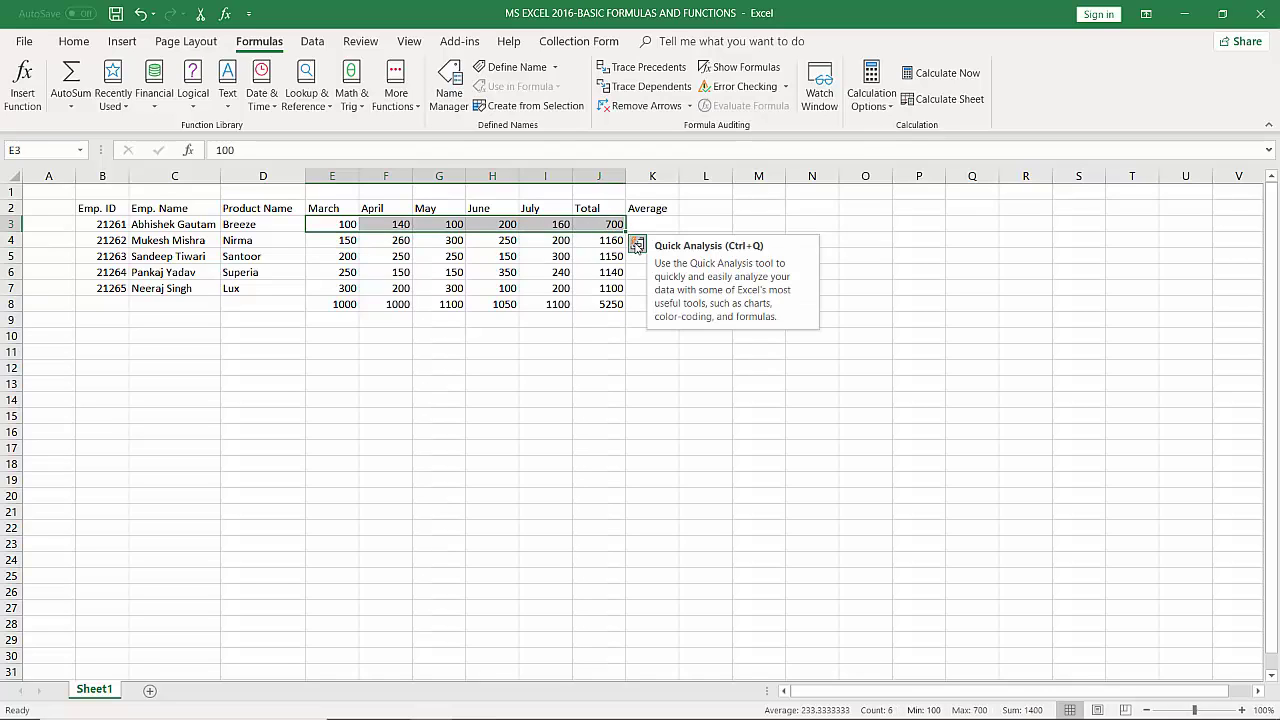
pyautogui.click(637, 244)
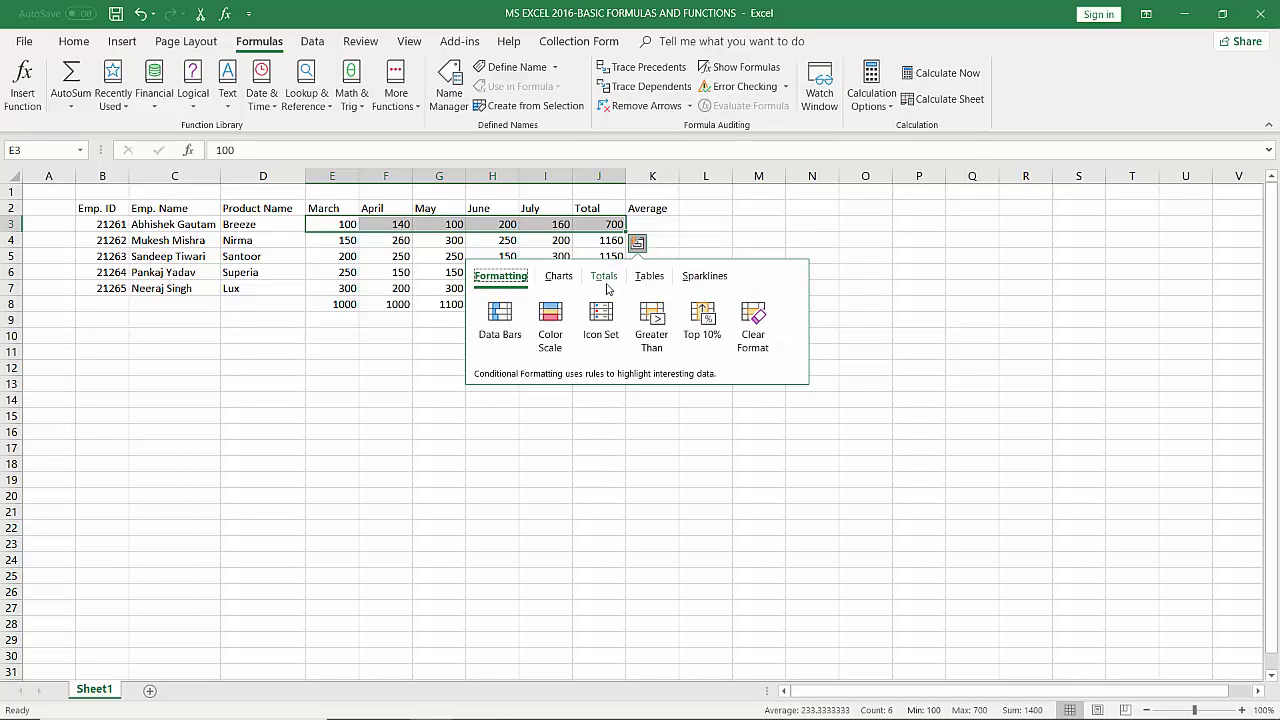
pyautogui.click(605, 277)
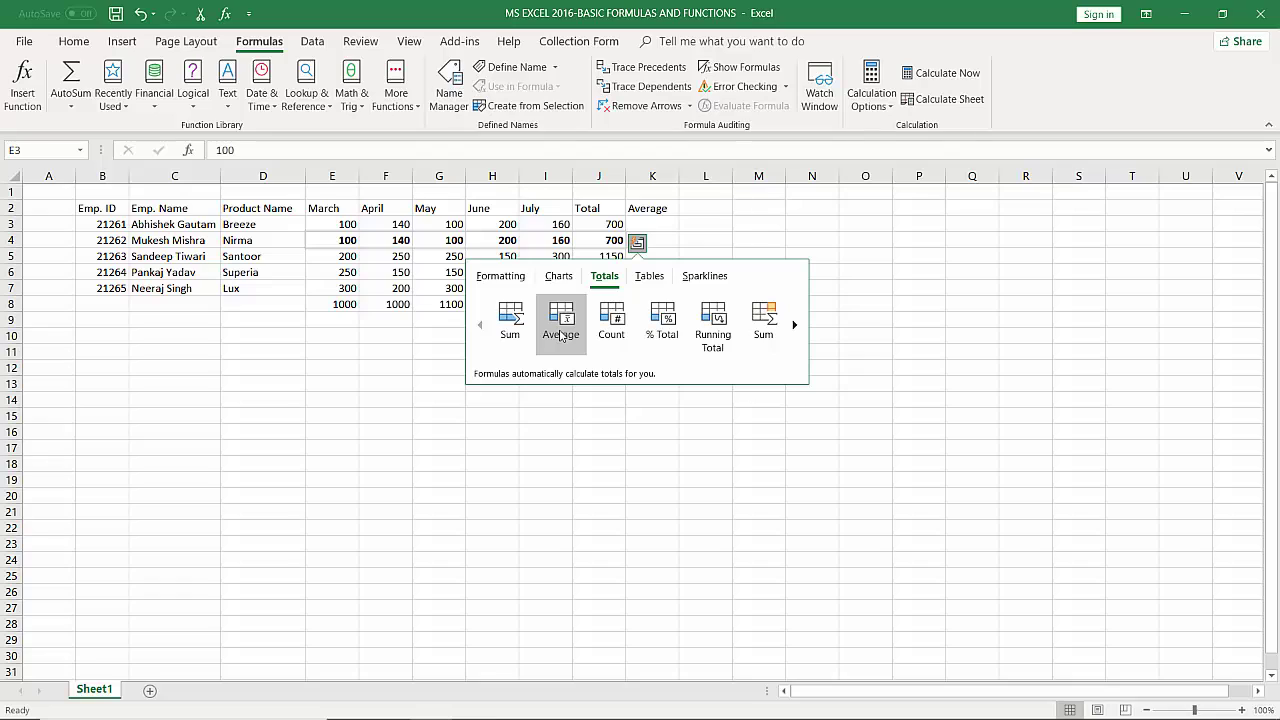
pyautogui.click(712, 238)
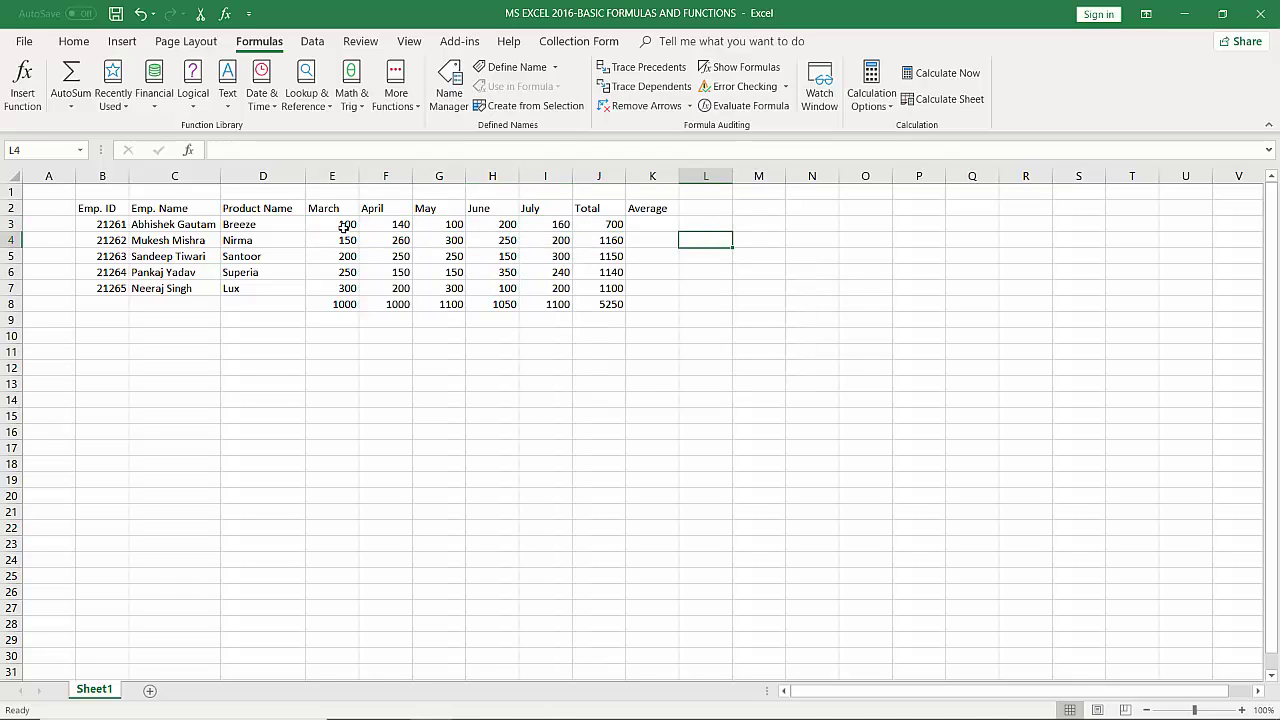
# - Select E3:I3 to read its average in the status bar and enter 140 manually in K3
pyautogui.moveTo(346, 224); pyautogui.dragTo(572, 229)
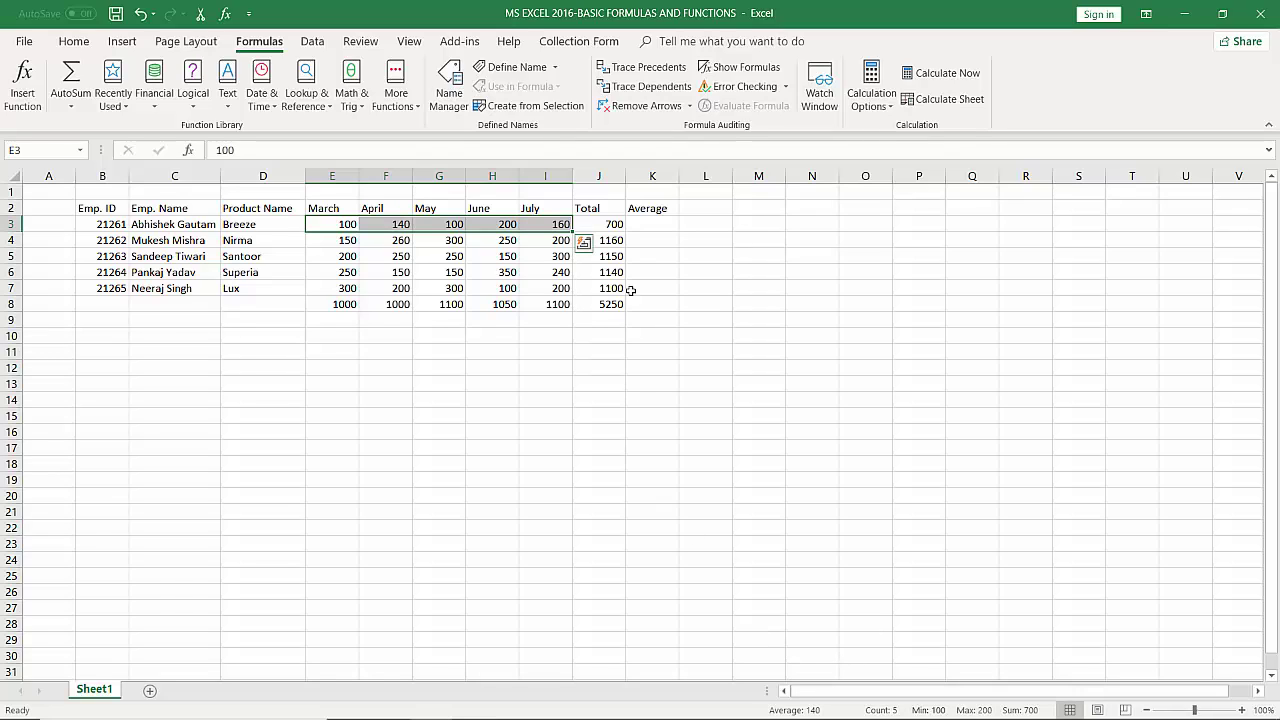
pyautogui.click(654, 224)
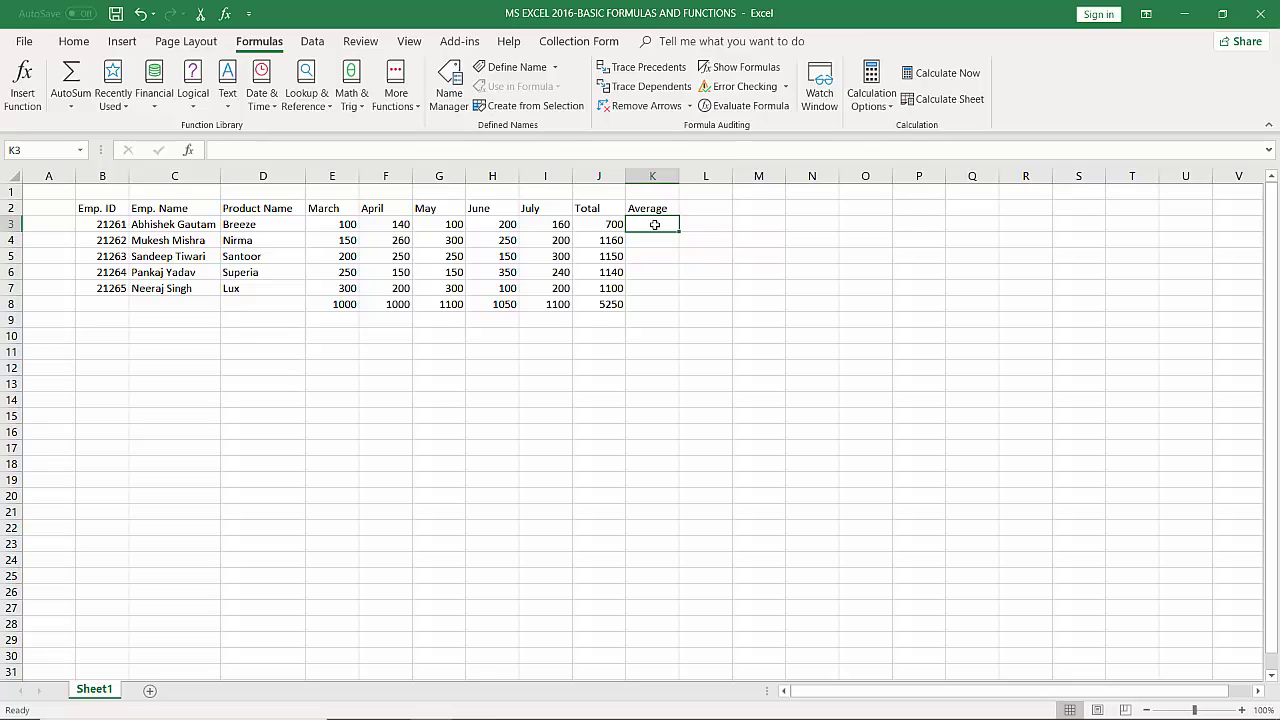
pyautogui.write('140')
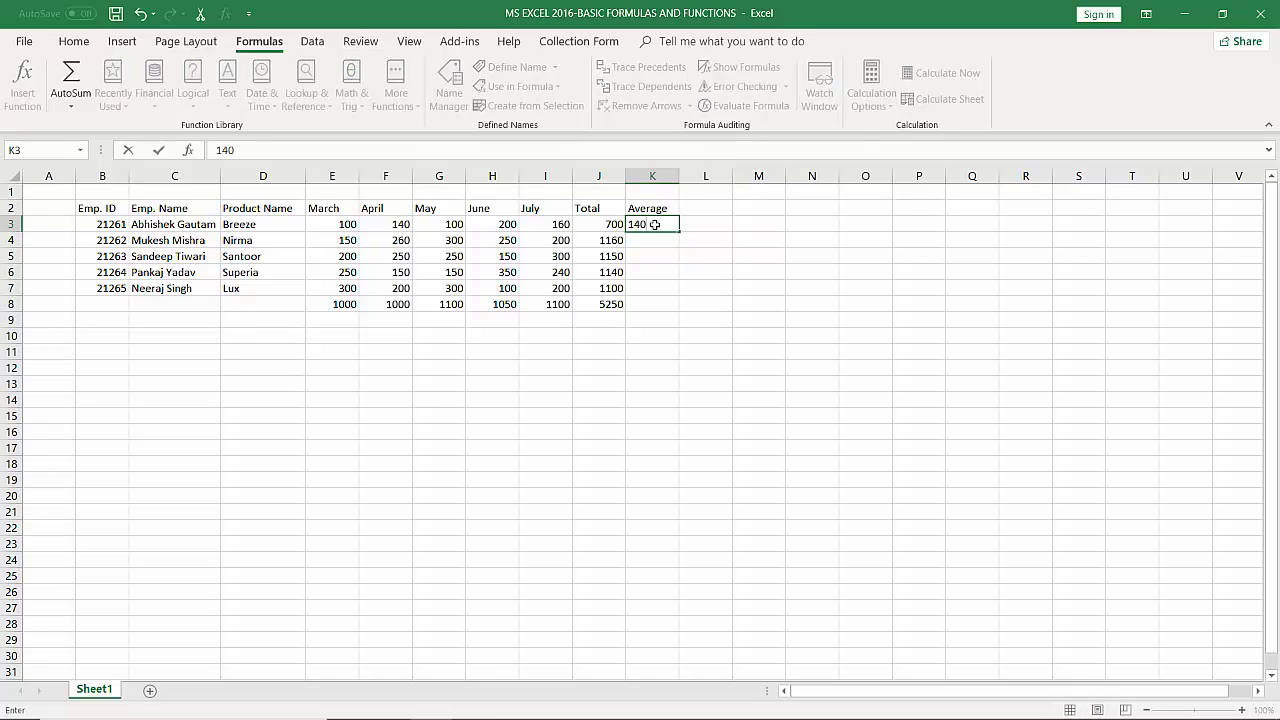
pyautogui.press('Return')
pyautogui.click(654, 224)
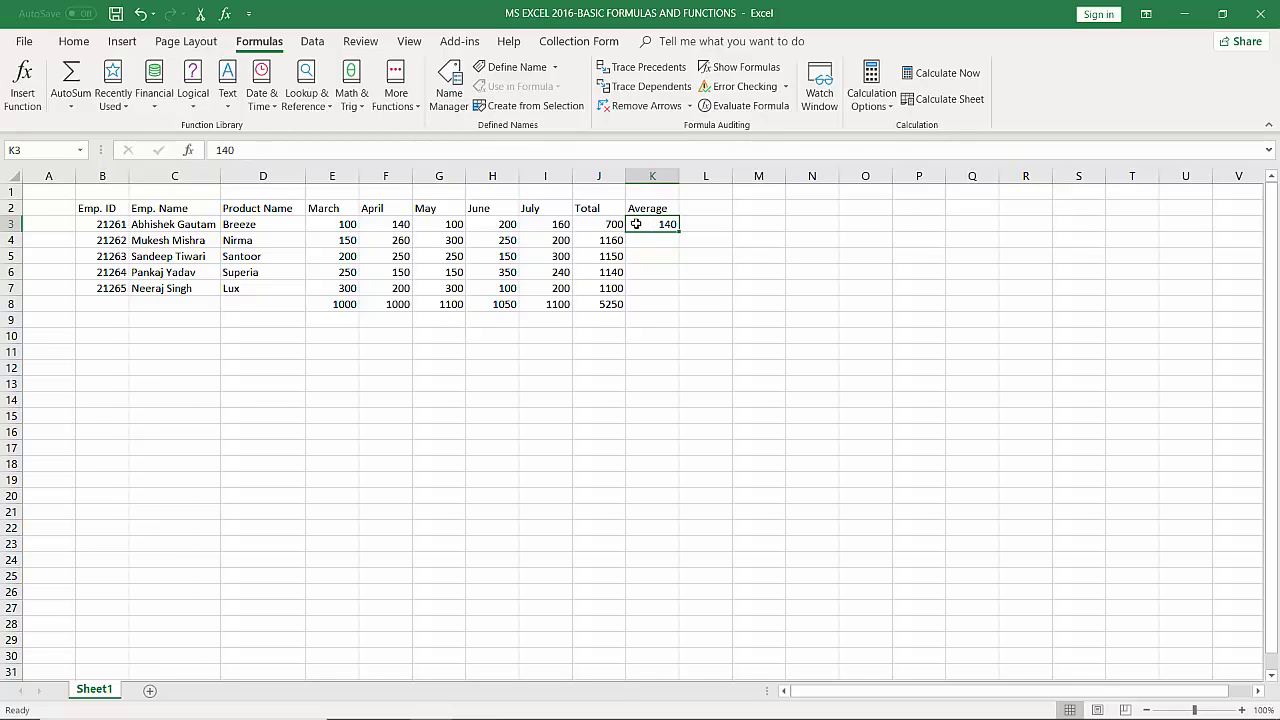
# - Replace the manual value in K3 with the typed formula =AVERAGE(E3:I3)
pyautogui.write('=')
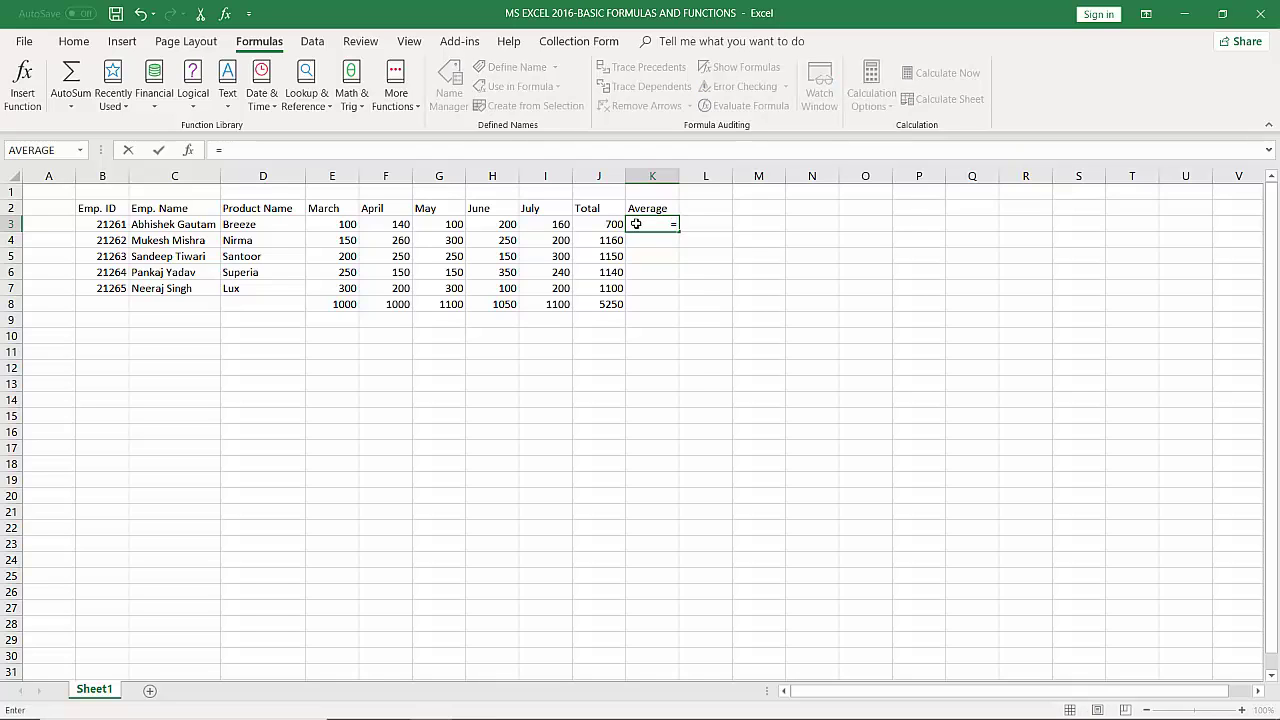
pyautogui.write('AVER')
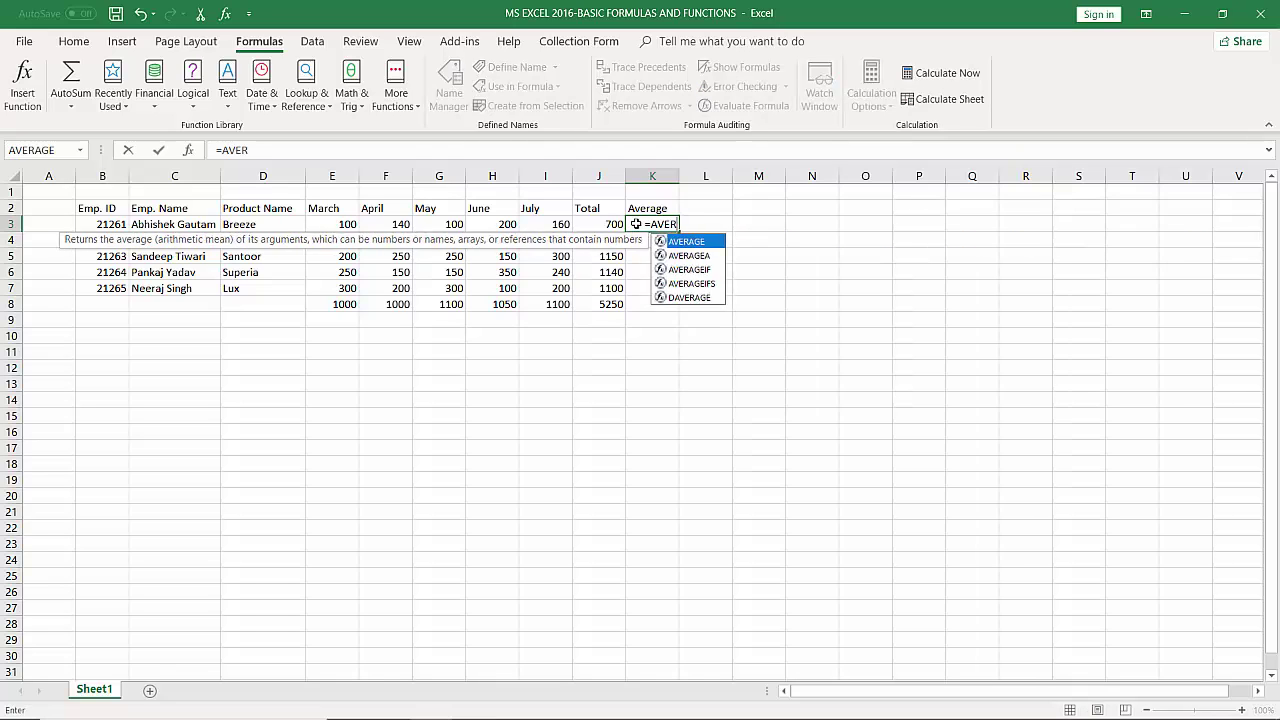
pyautogui.write('AGE(')
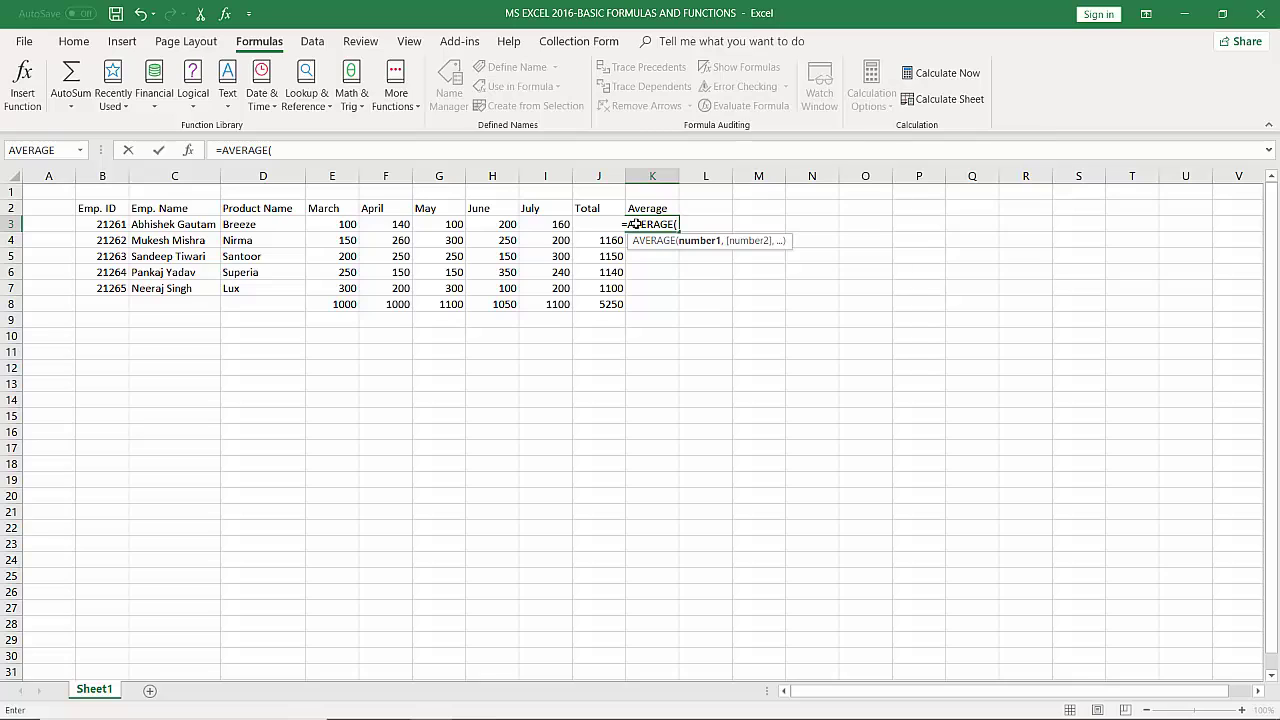
pyautogui.moveTo(358, 224); pyautogui.dragTo(541, 224)
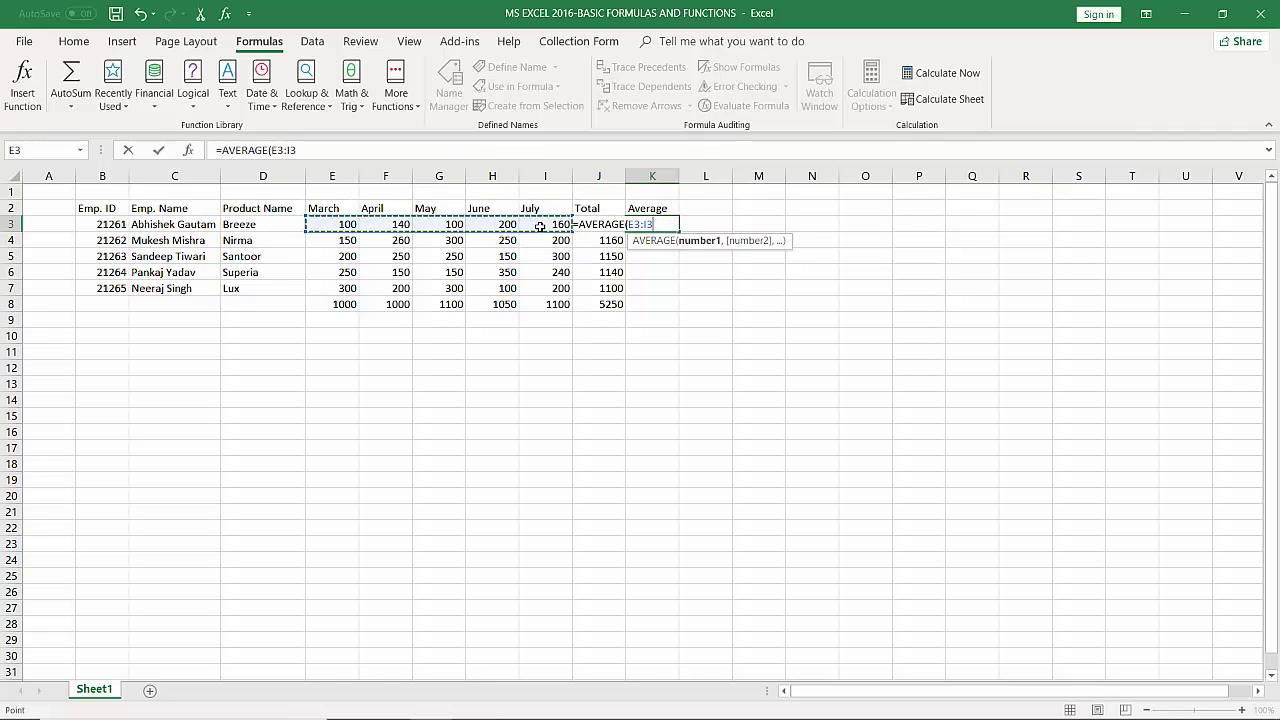
pyautogui.write(')')
pyautogui.press('Return')
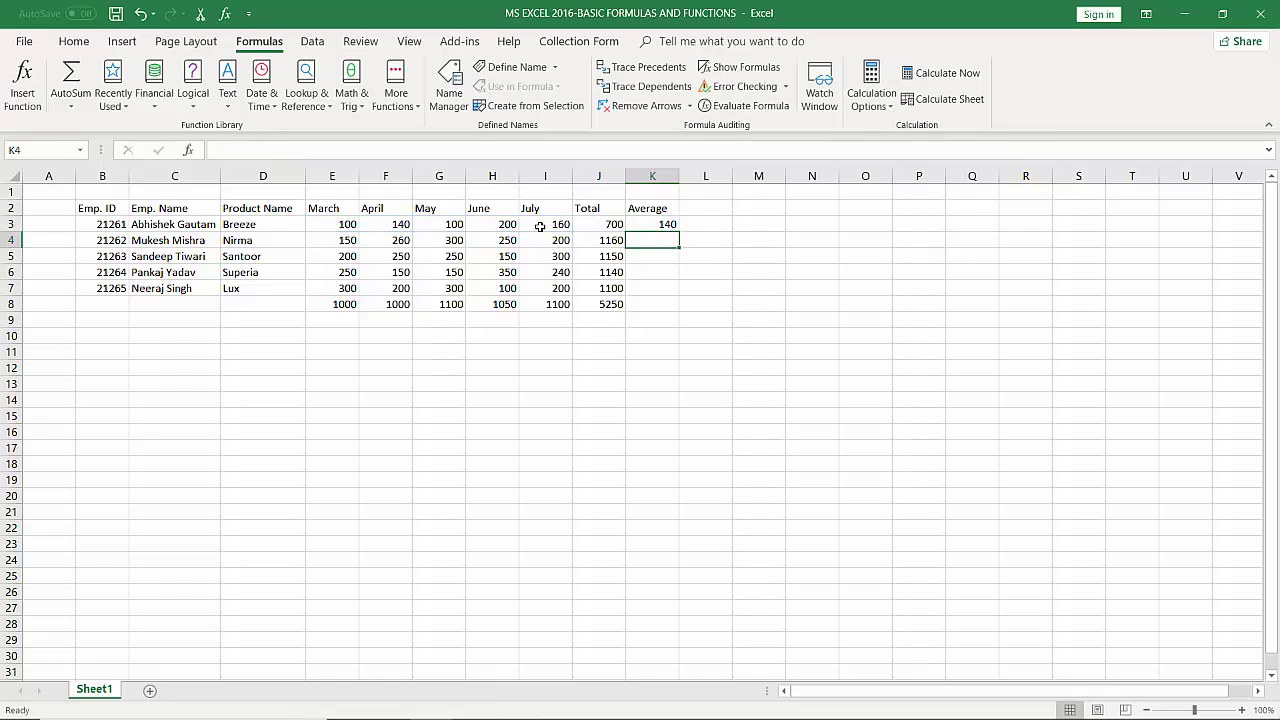
# - Try copying the K3 average formula down through K8, then undo the copy and clear the copy marquee
pyautogui.click(648, 226)
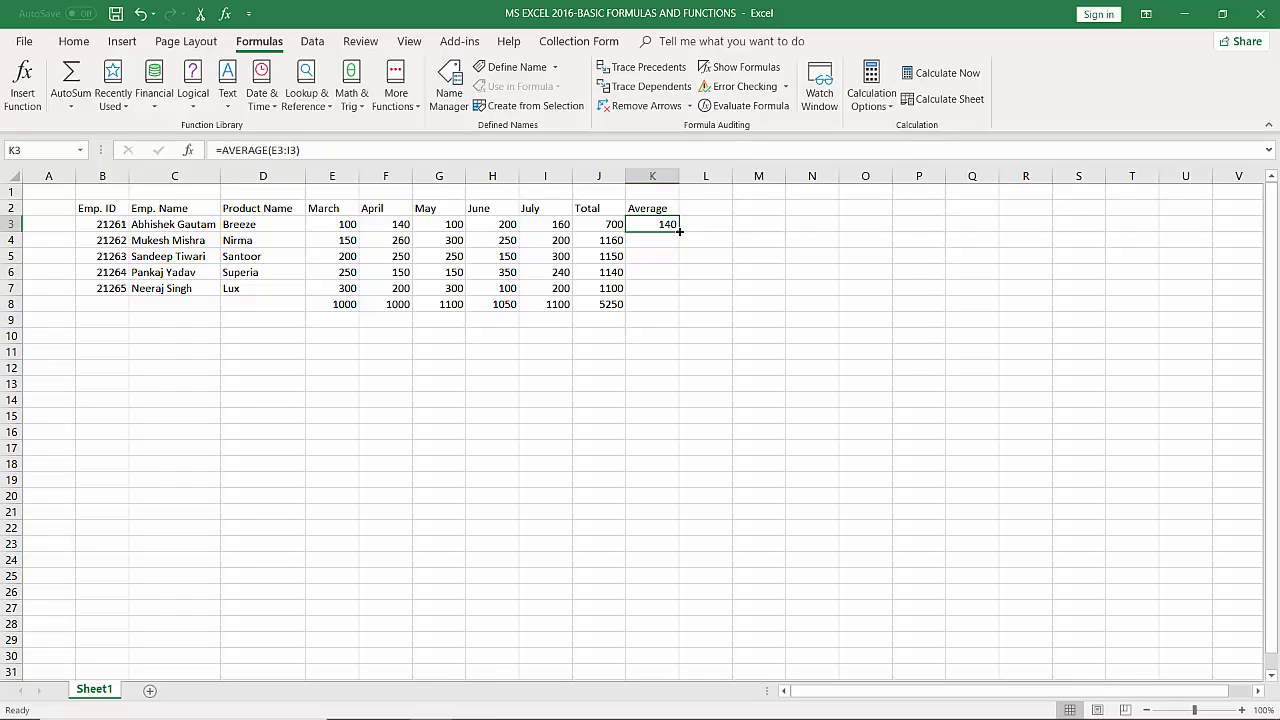
pyautogui.moveTo(679, 231); pyautogui.dragTo(684, 312)
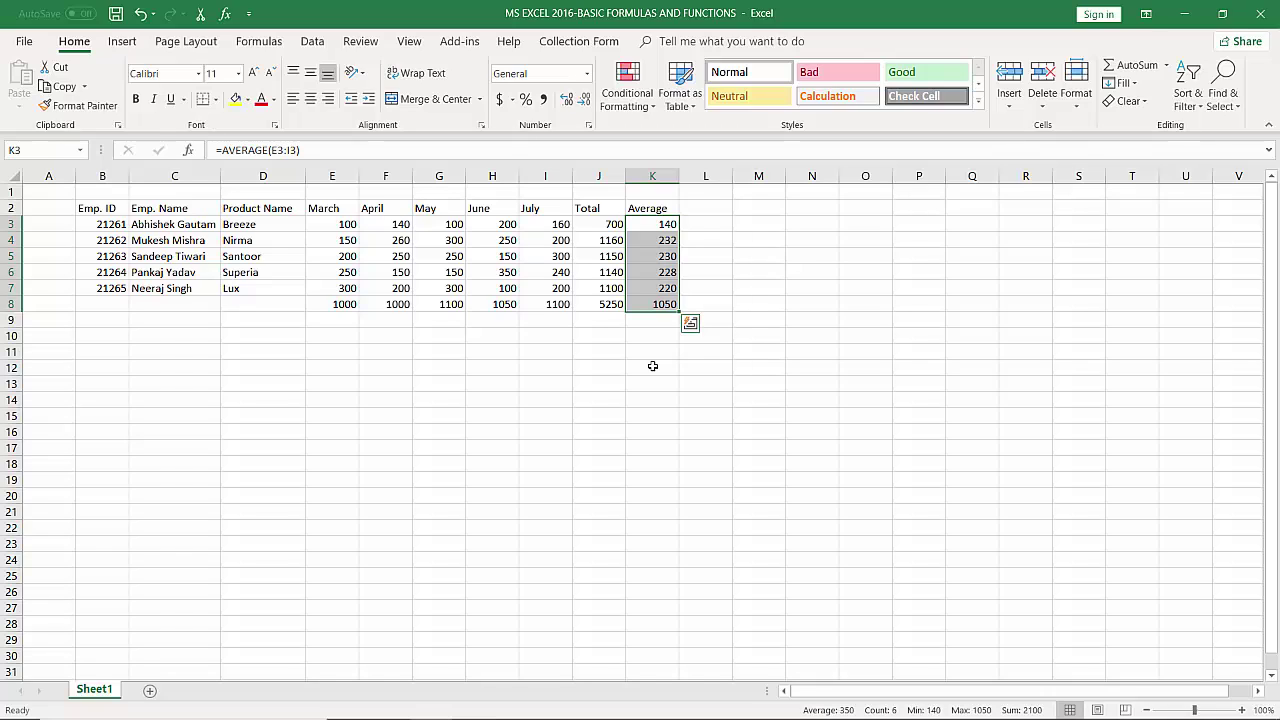
pyautogui.hotkey('ctrl', 'z')
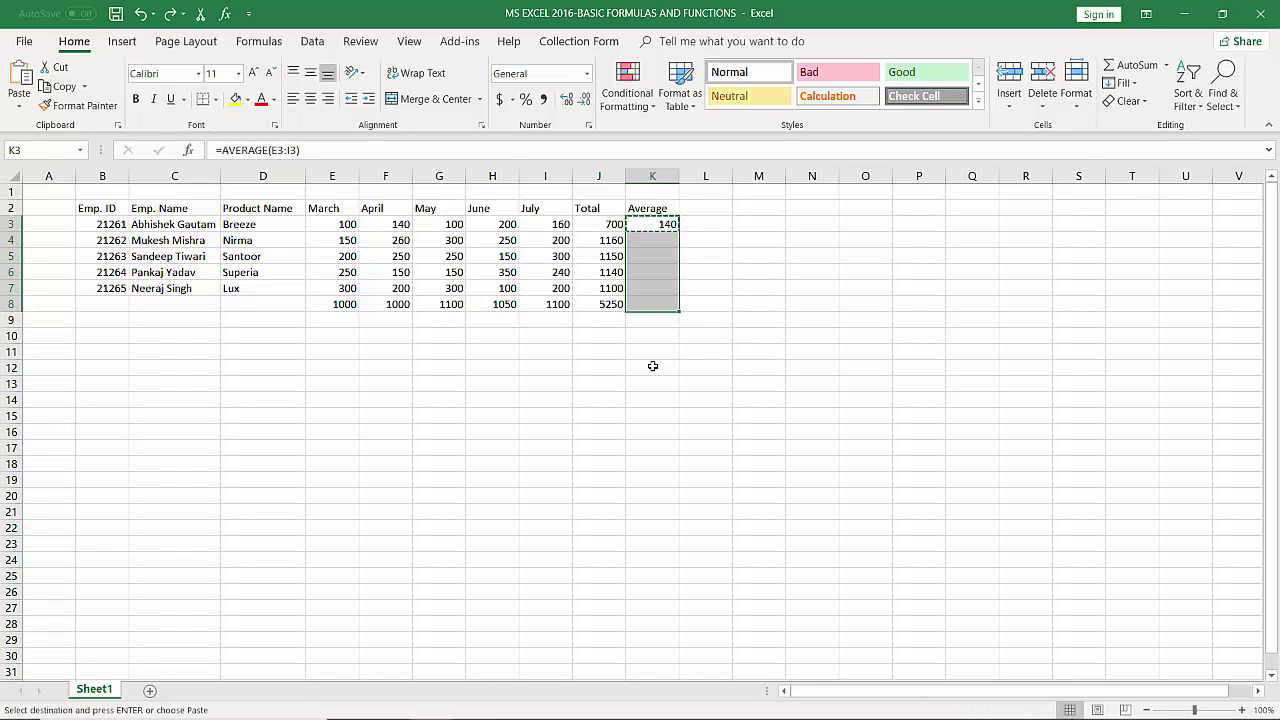
pyautogui.click(690, 350)
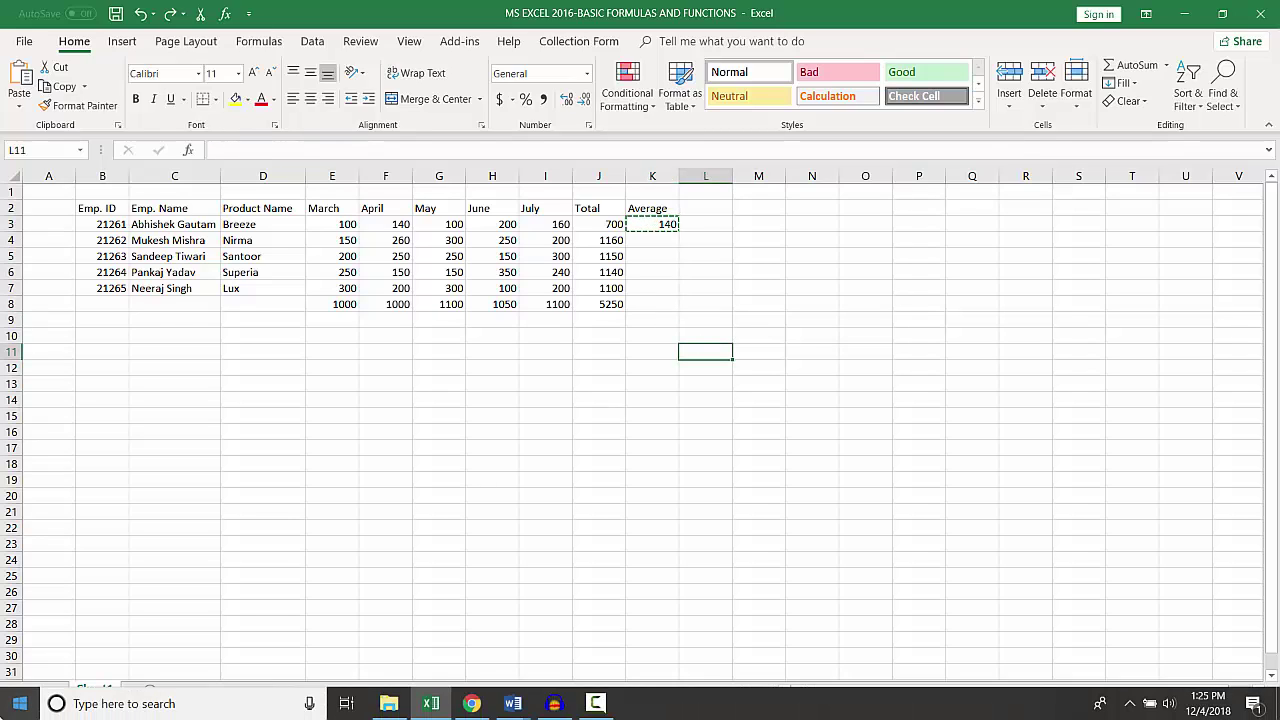
pyautogui.press('Escape')
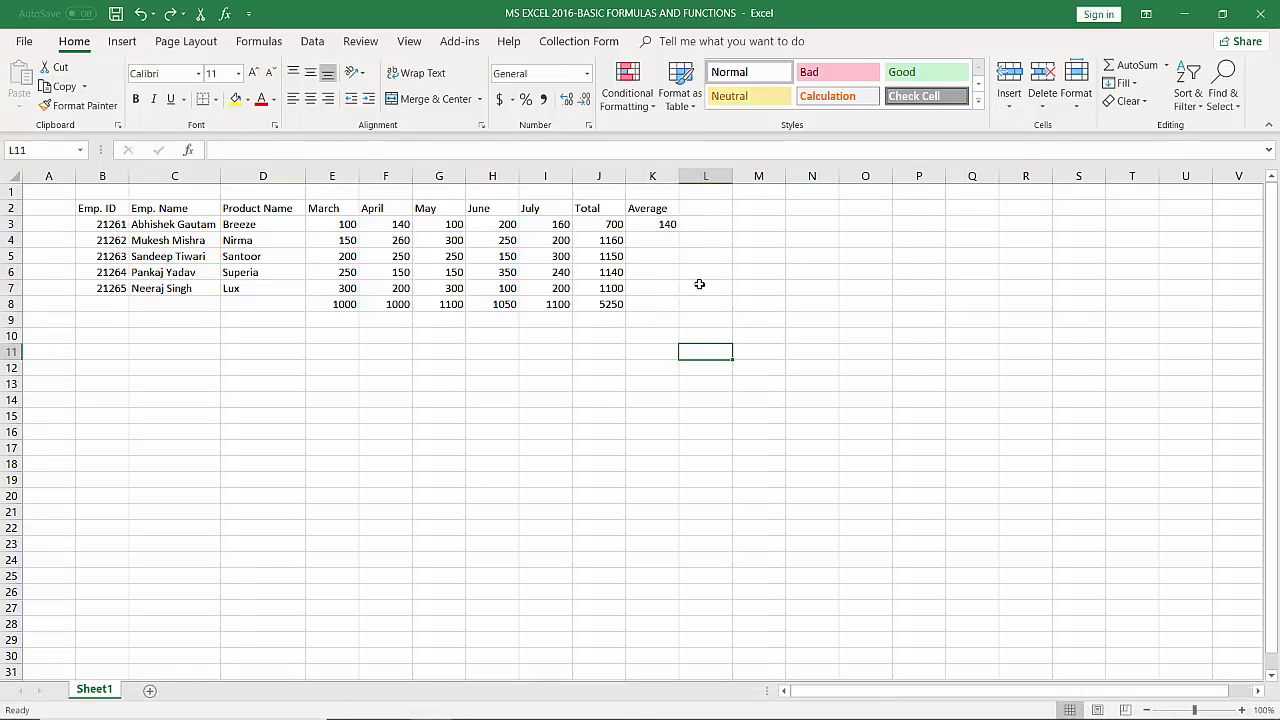
# - Fill the K3 average formula down through K7 for the remaining employees
pyautogui.click(667, 224)
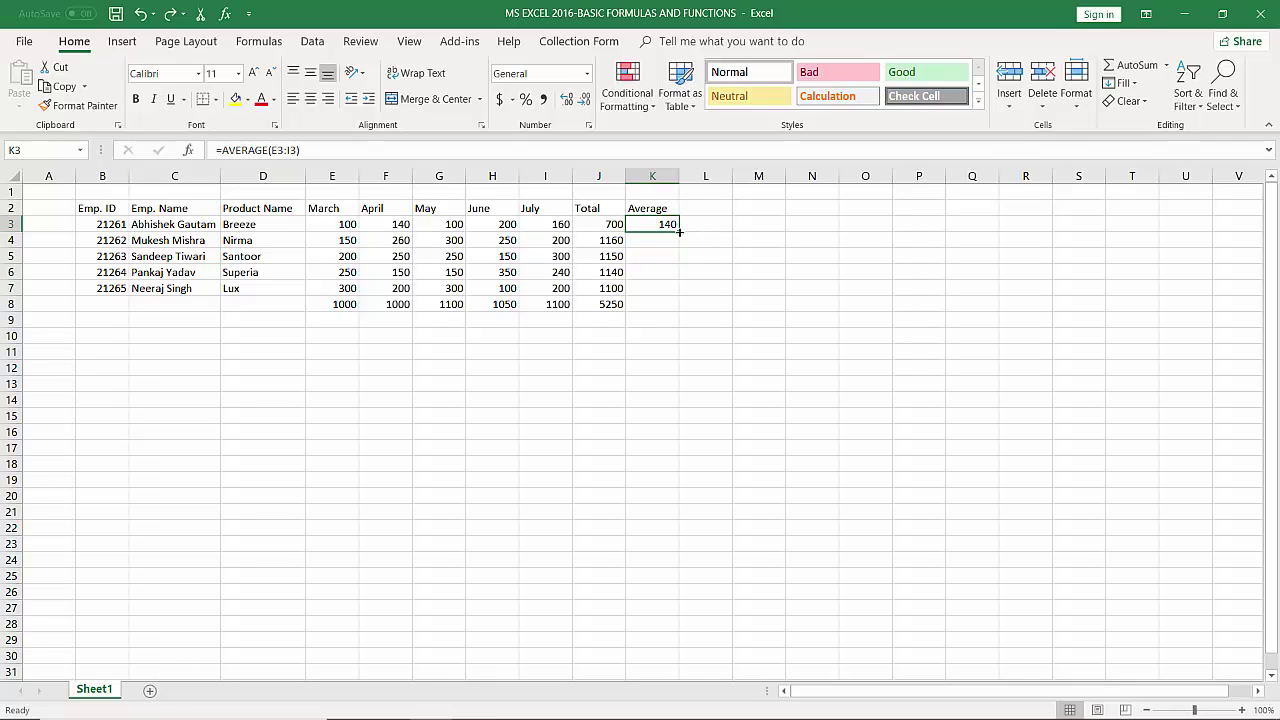
pyautogui.moveTo(679, 231); pyautogui.dragTo(679, 294)
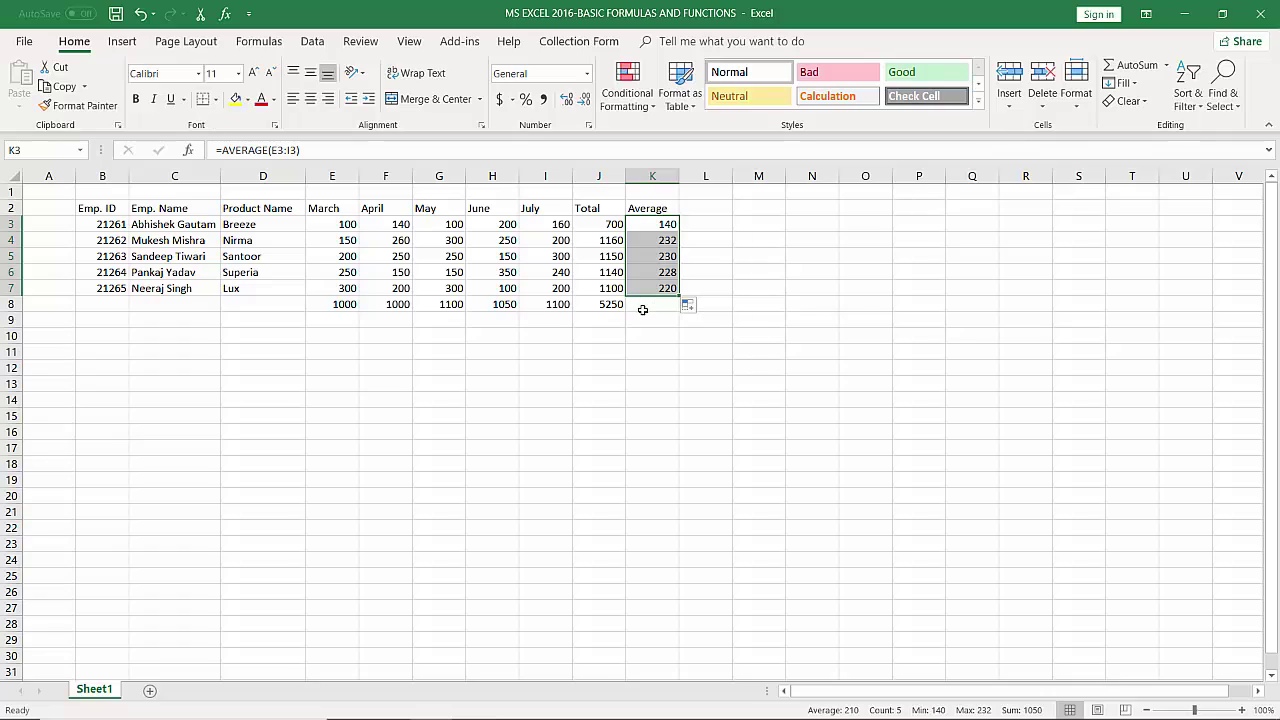
pyautogui.click(792, 337)
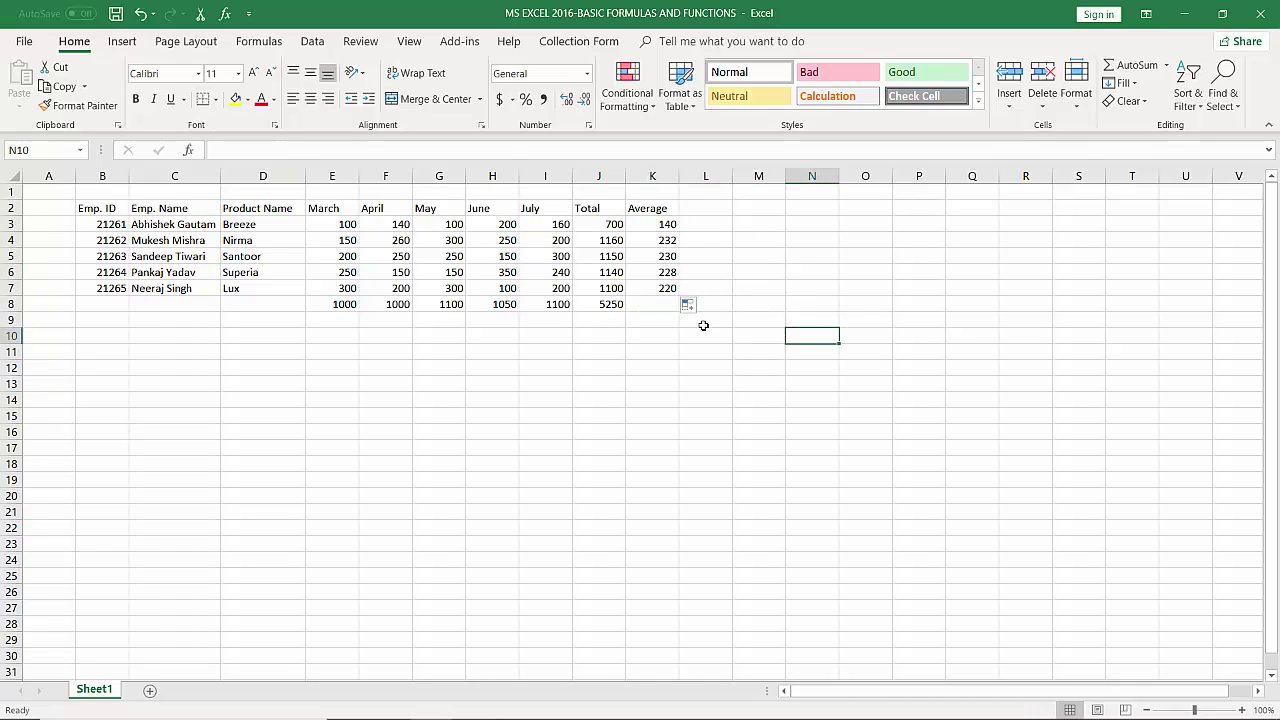